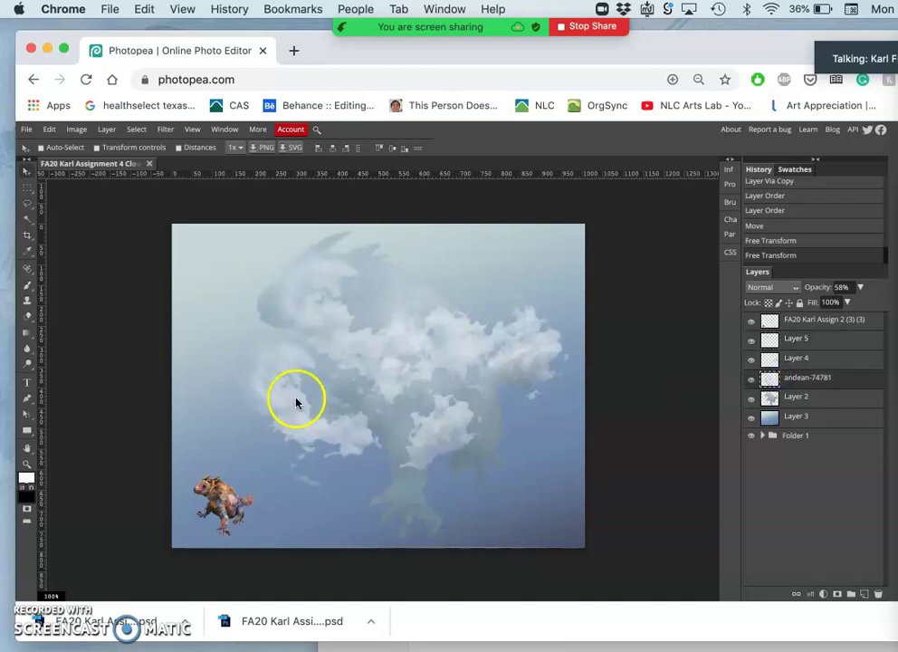
# - Lasso the andean-74781 cloud around the creature's front arm, copy it to a new layer and hide the original layer
pyautogui.moveTo(328, 360); pyautogui.dragTo(325, 360)
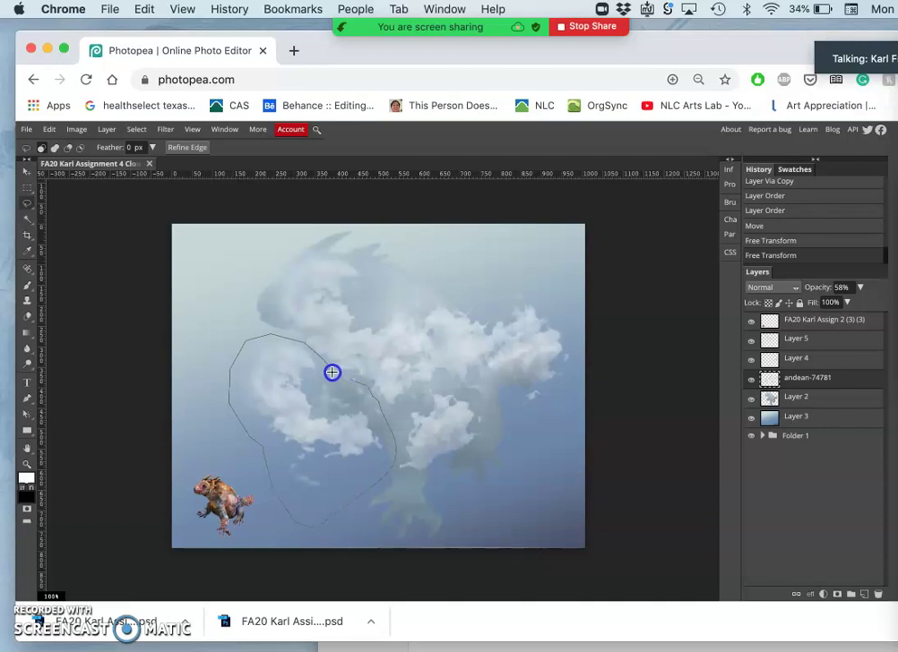
pyautogui.moveTo(329, 369); pyautogui.dragTo(329, 370)
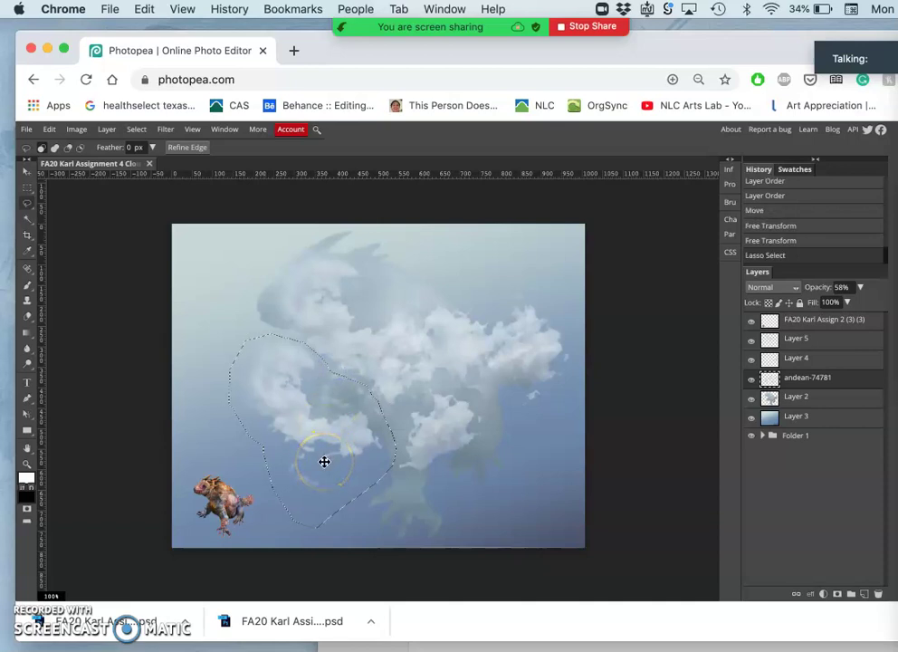
pyautogui.click(28, 174)
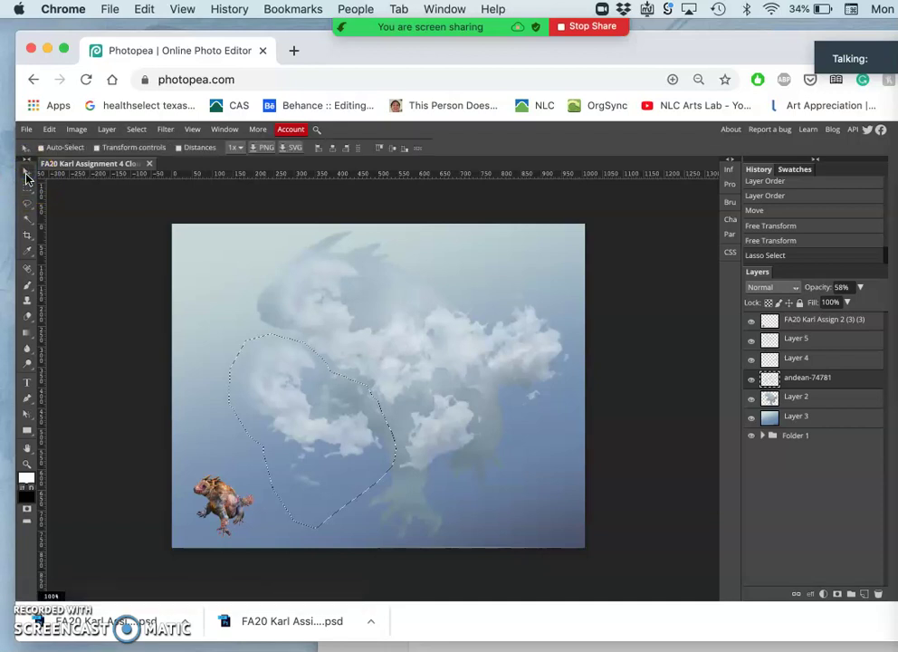
pyautogui.hotkey('ctrl', 'j')
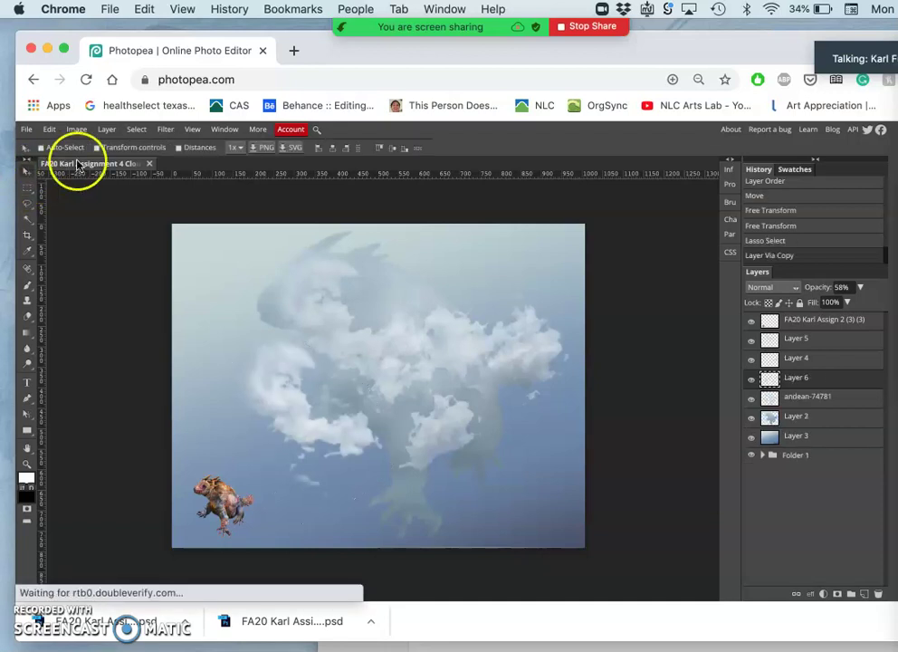
pyautogui.click(752, 405)
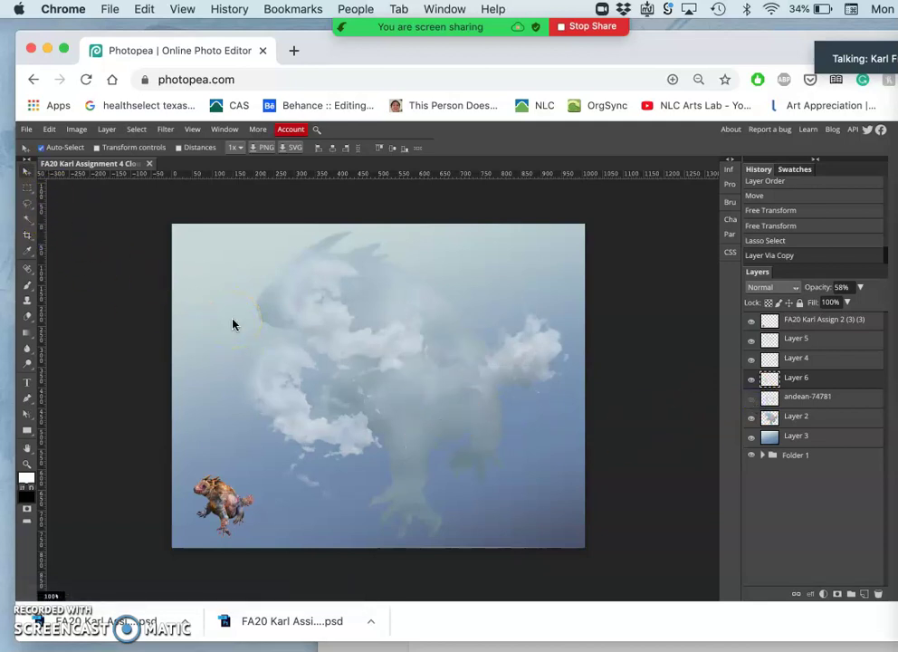
# - Free-transform the copied cloud to about 213% width and 119% height, and place it across the creature's lower body and legs
pyautogui.hotkey('ctrl', 't')
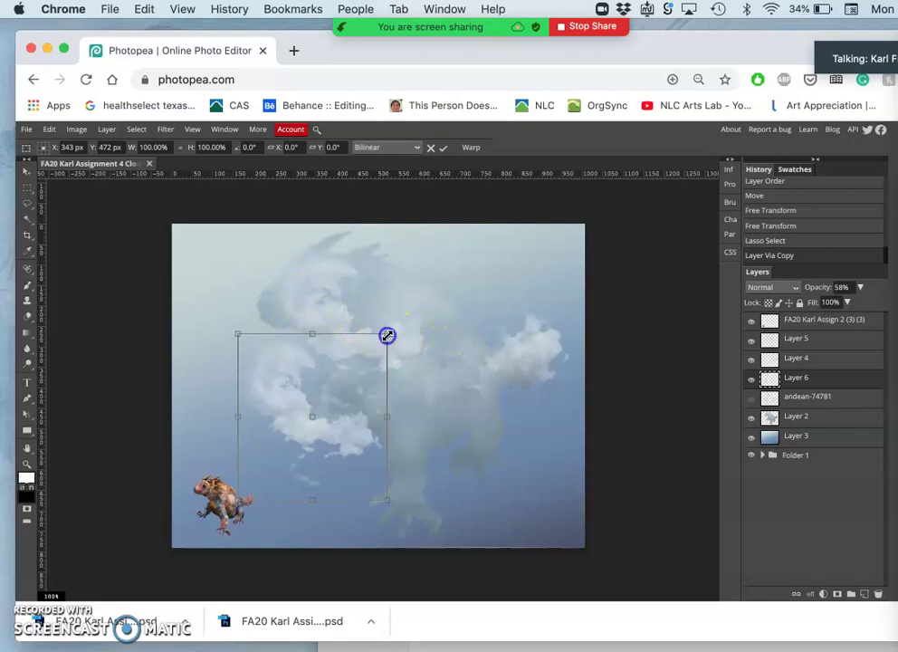
pyautogui.moveTo(420, 317); pyautogui.dragTo(555, 301)
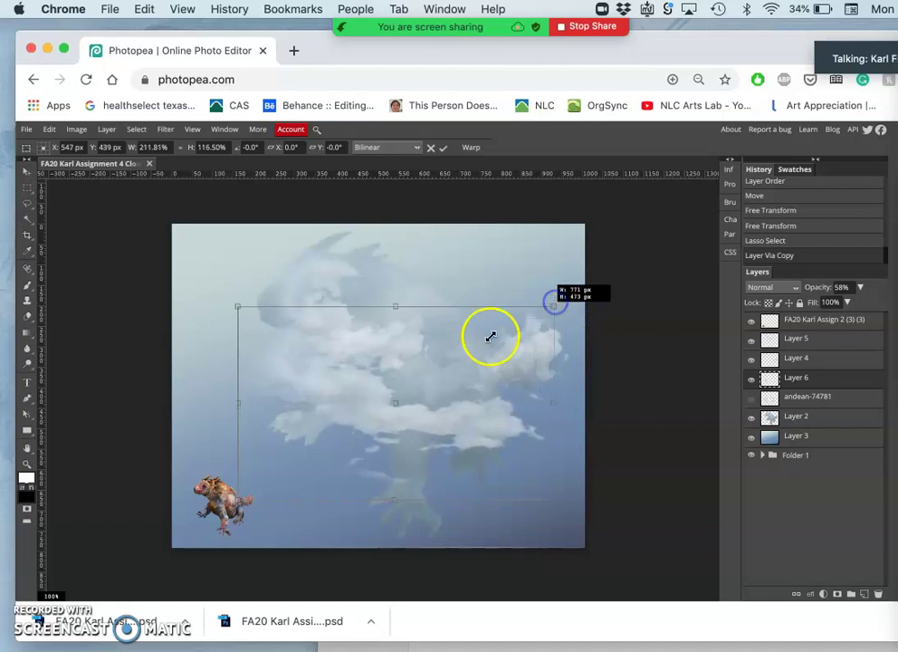
pyautogui.click(344, 399)
pyautogui.moveTo(350, 435)
pyautogui.mouseDown()
pyautogui.moveTo(363, 469)
pyautogui.moveTo(345, 477)
pyautogui.moveTo(358, 430)
pyautogui.mouseUp()
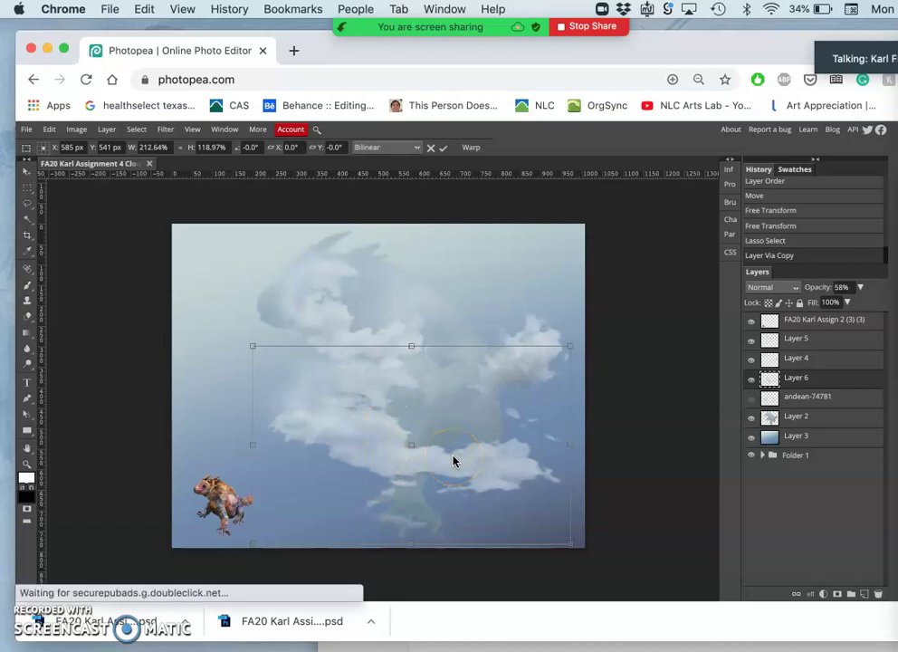
pyautogui.doubleClick(414, 418)
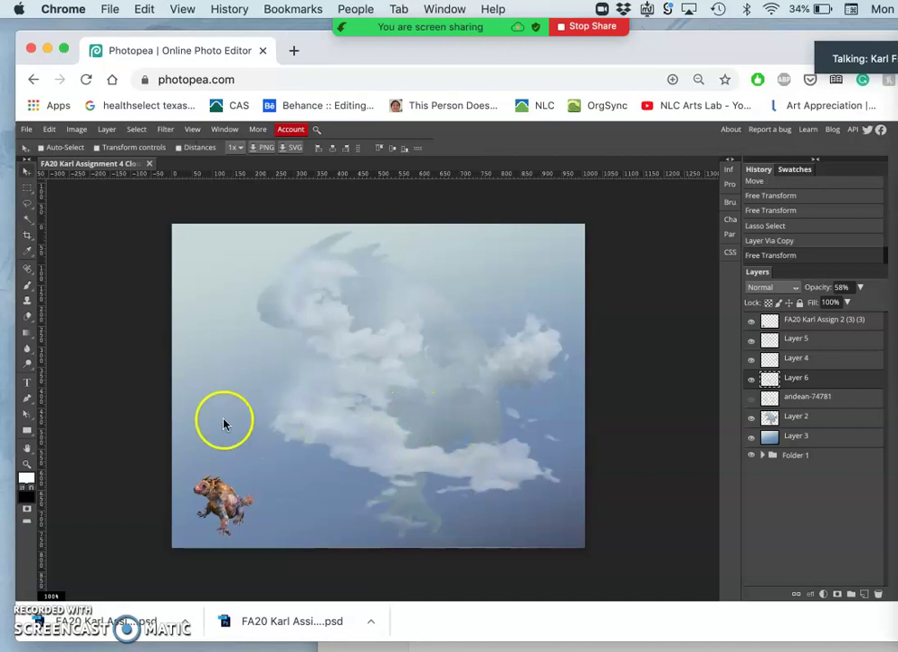
# - Erase the stretched cloud's excess over the creature's belly and the stray wisps behind its hind leg
pyautogui.click(27, 320)
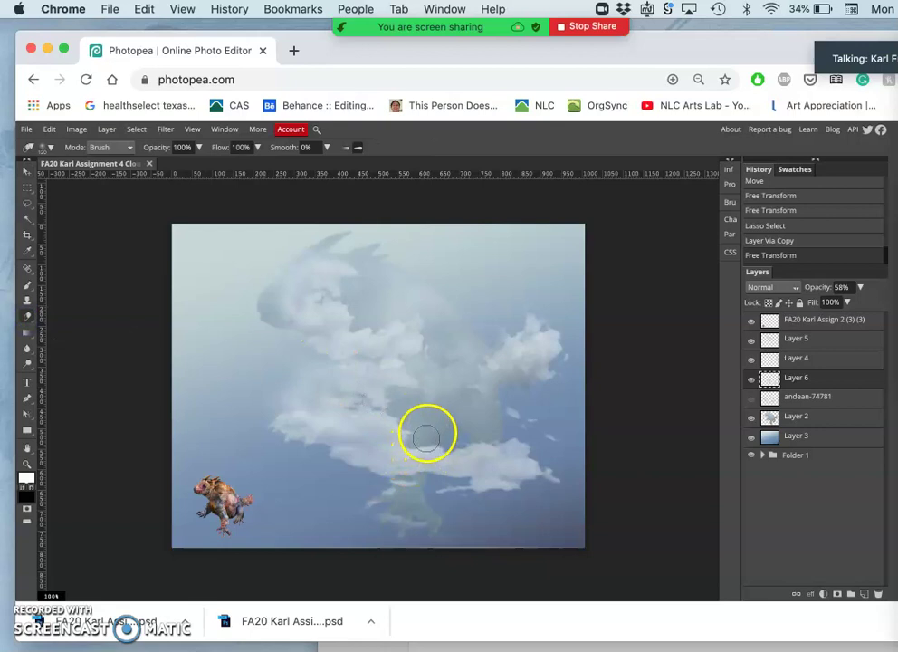
pyautogui.moveTo(427, 433)
pyautogui.mouseDown()
pyautogui.moveTo(407, 427)
pyautogui.moveTo(417, 408)
pyautogui.moveTo(393, 495)
pyautogui.moveTo(433, 503)
pyautogui.moveTo(483, 481)
pyautogui.moveTo(488, 440)
pyautogui.mouseUp()
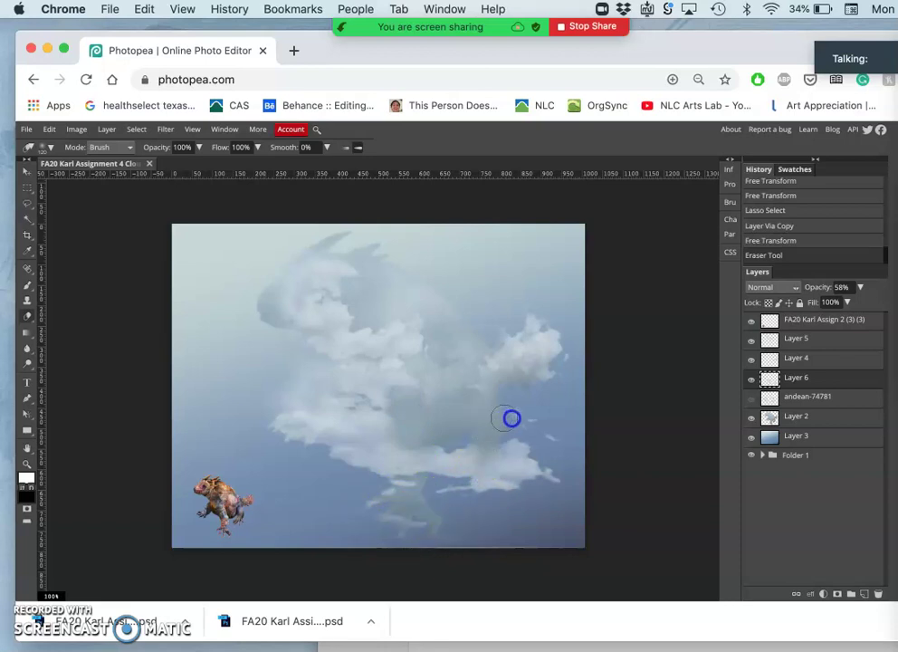
pyautogui.click(519, 419)
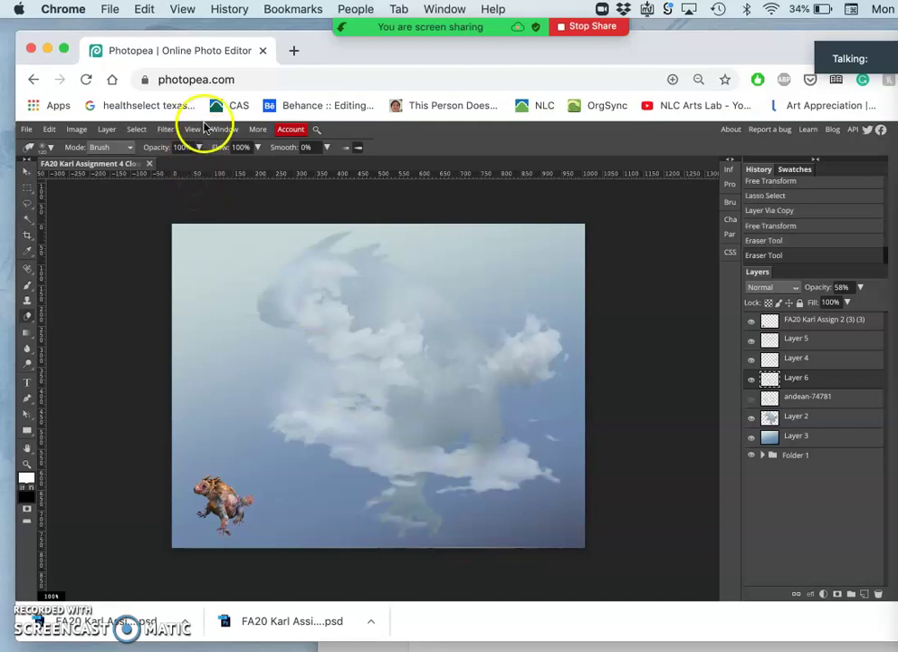
# - Set the eraser opacity to 51% and soften the stretched cloud around the hind leg and belly
pyautogui.click(198, 149)
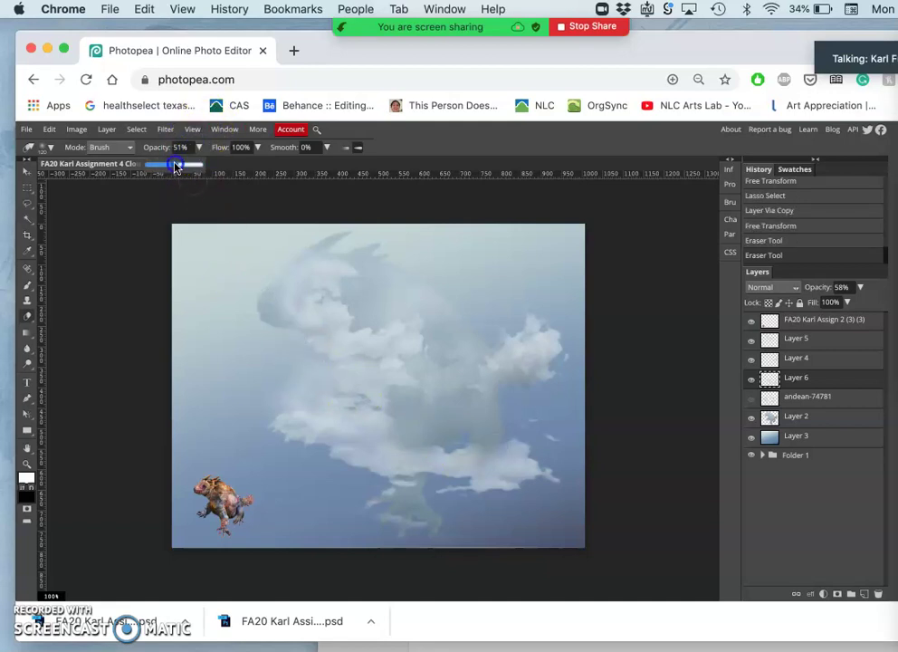
pyautogui.moveTo(562, 490); pyautogui.dragTo(543, 488)
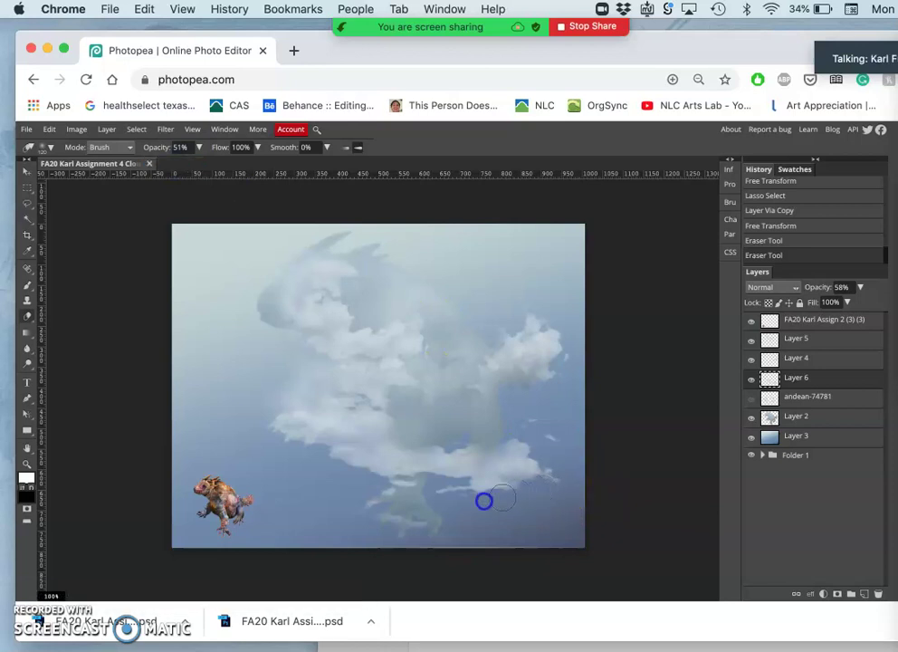
pyautogui.click(518, 457)
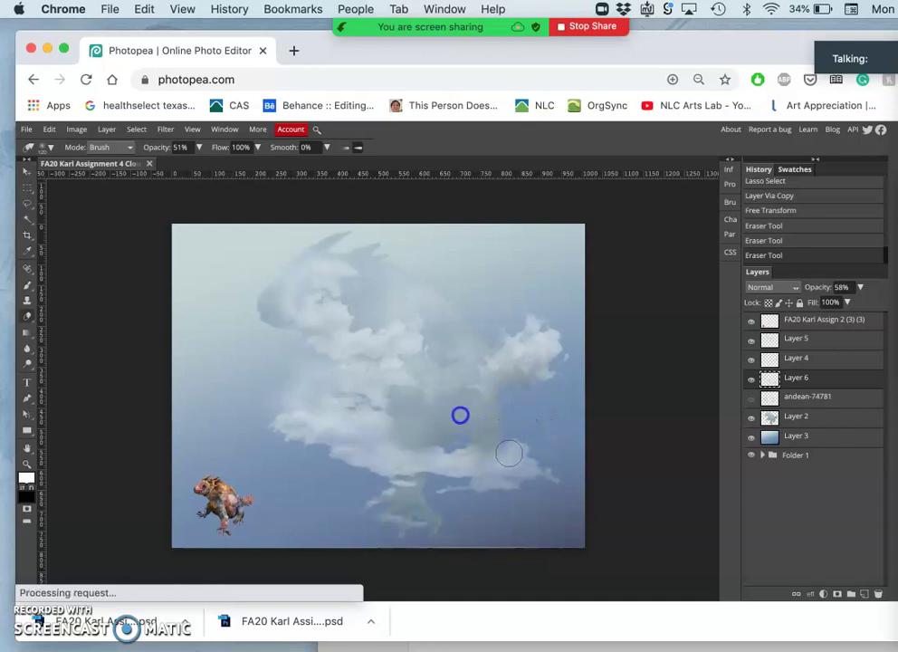
pyautogui.moveTo(420, 432); pyautogui.dragTo(392, 429)
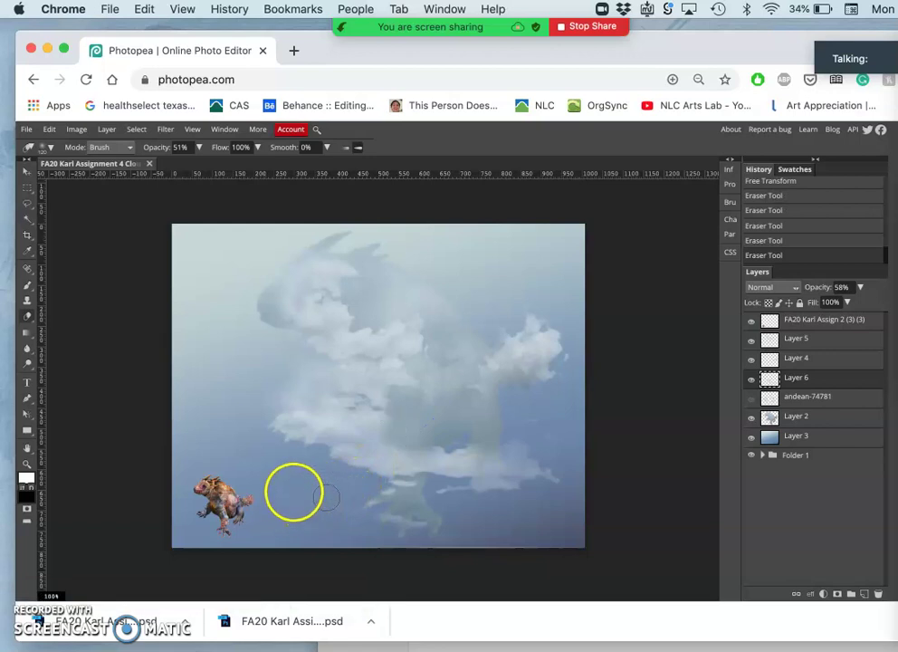
# - Fade the stretched cloud's lower edge below the front arm, in front of the creature's front leg
pyautogui.moveTo(293, 464); pyautogui.dragTo(277, 471)
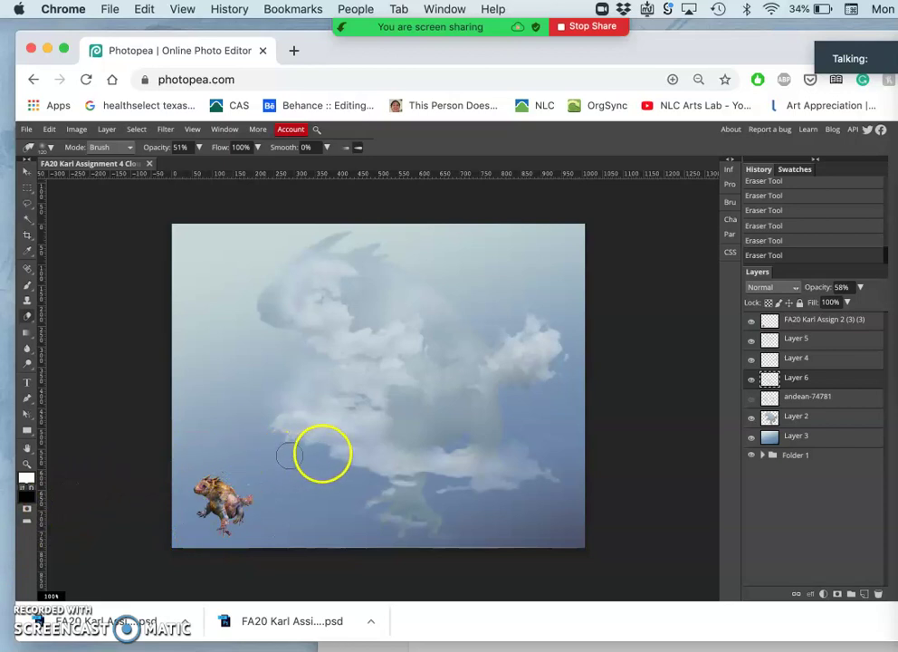
pyautogui.click(329, 466)
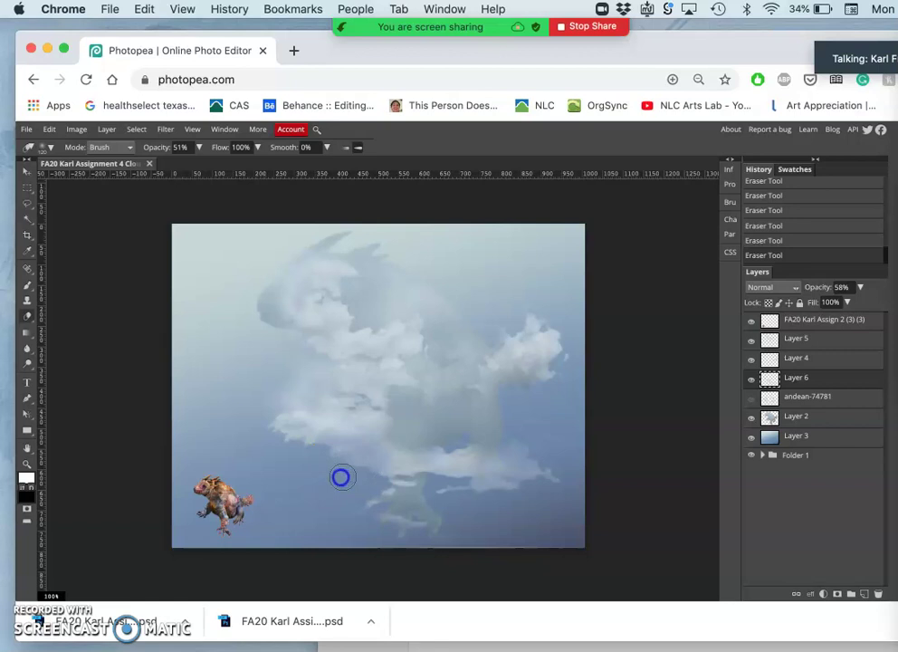
pyautogui.moveTo(350, 470)
pyautogui.mouseDown()
pyautogui.moveTo(365, 456)
pyautogui.moveTo(353, 478)
pyautogui.mouseUp()
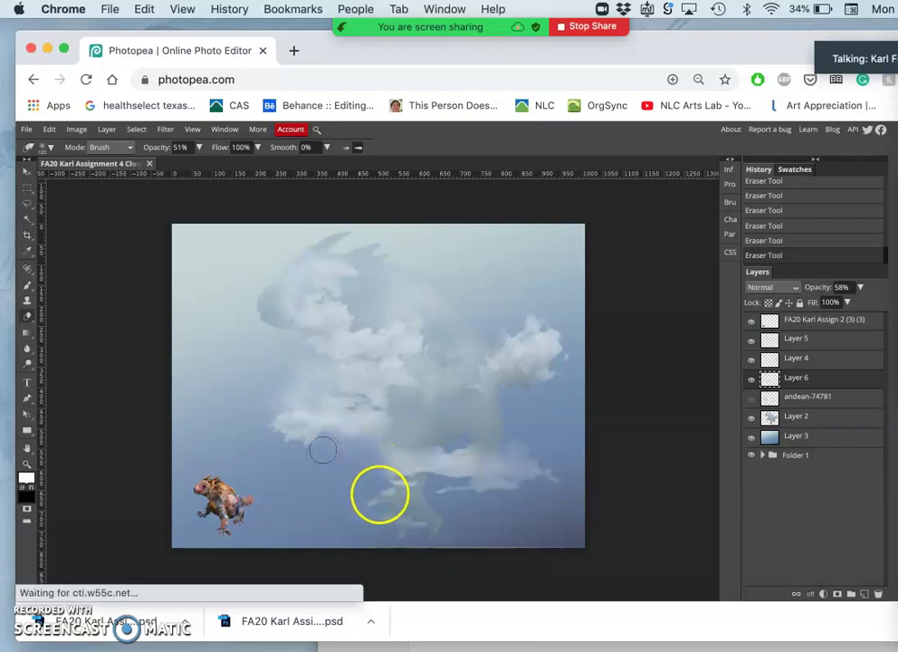
# - Partially erase the cloud over the creature's legs and feet, and compare the image with Layer 6 hidden and shown
pyautogui.moveTo(380, 494); pyautogui.dragTo(433, 520)
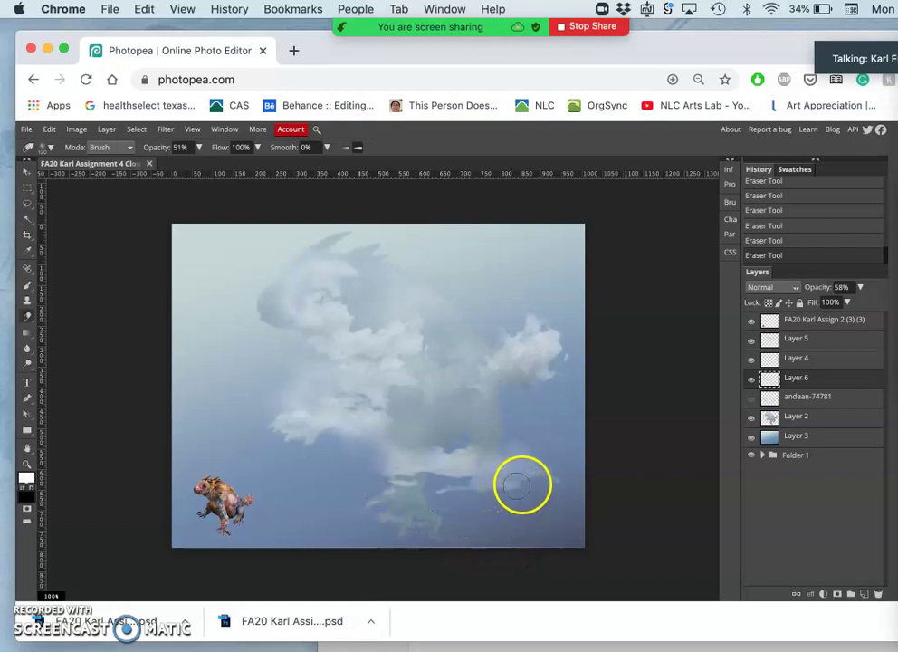
pyautogui.moveTo(513, 501); pyautogui.dragTo(514, 501)
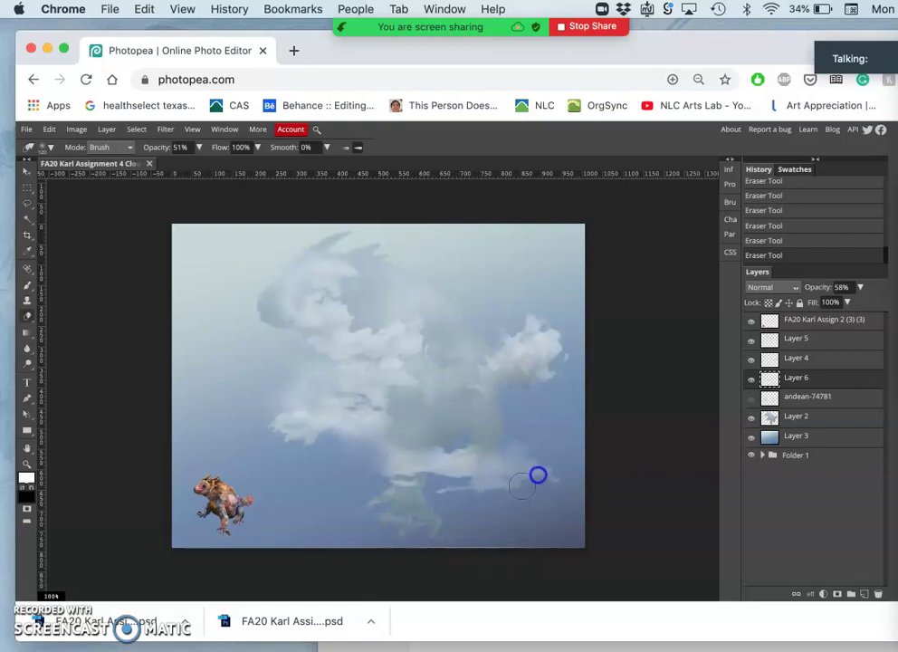
pyautogui.moveTo(444, 453); pyautogui.dragTo(444, 443)
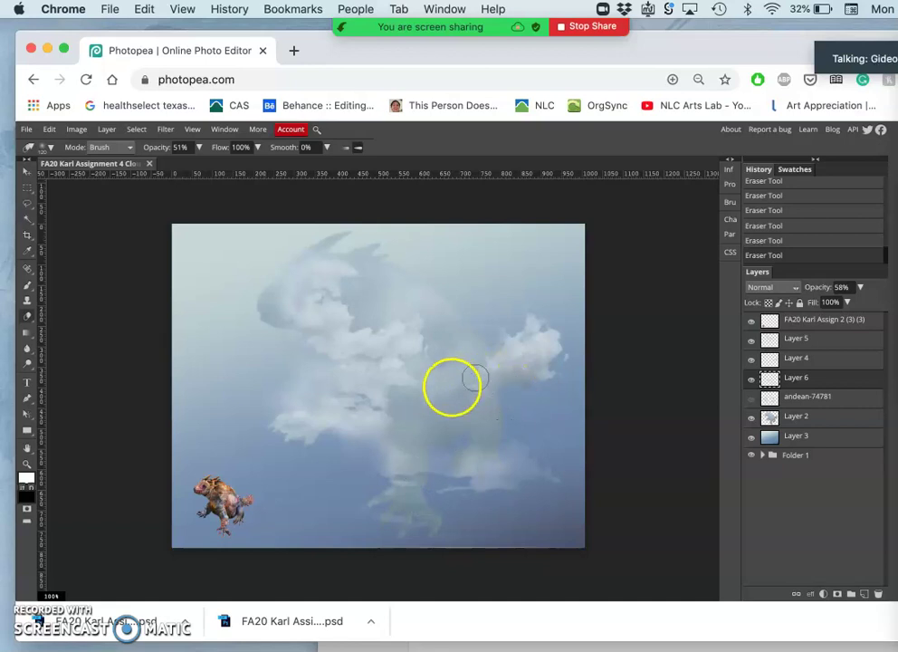
pyautogui.moveTo(456, 483); pyautogui.dragTo(441, 513)
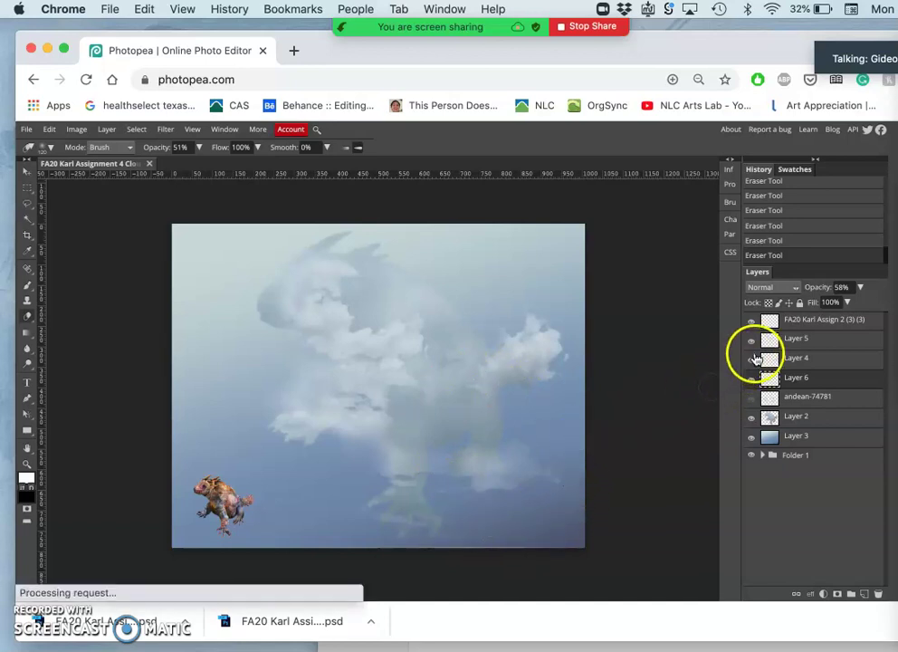
pyautogui.click(752, 381)
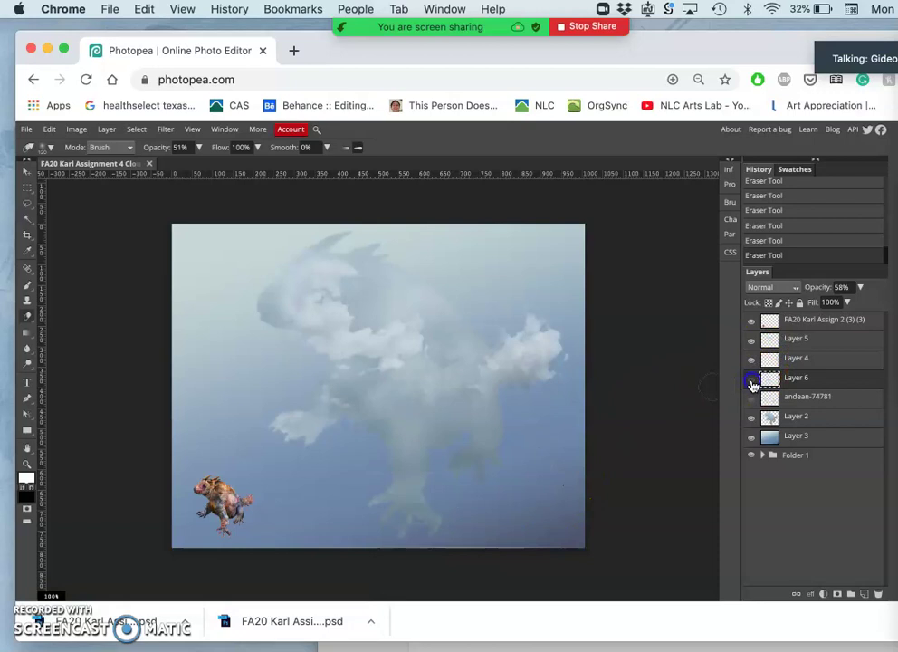
pyautogui.click(752, 381)
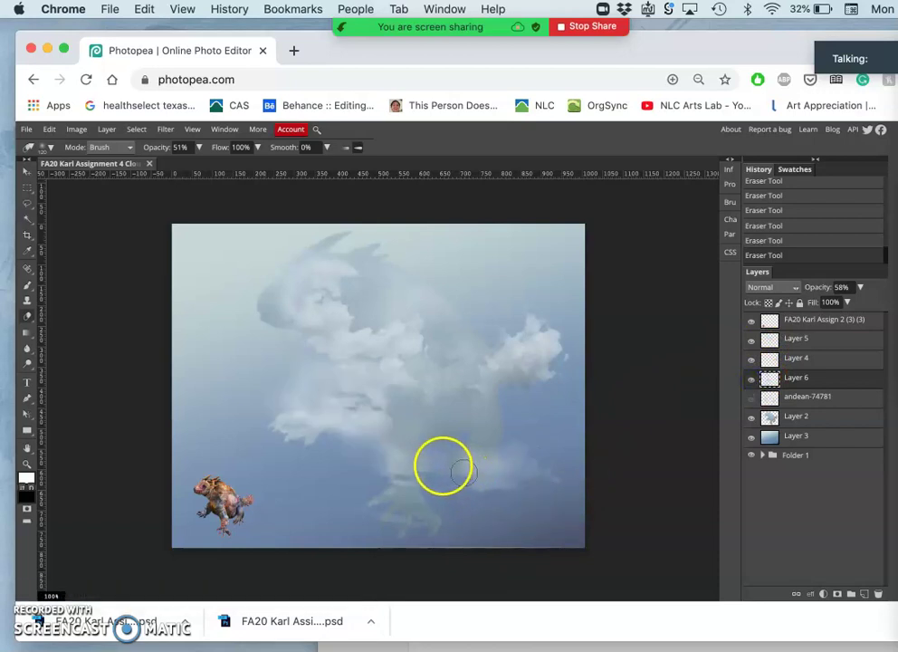
# - Erase the remaining cloud over the front leg and foot, and recheck the result by toggling Layer 6
pyautogui.moveTo(436, 461); pyautogui.dragTo(425, 480)
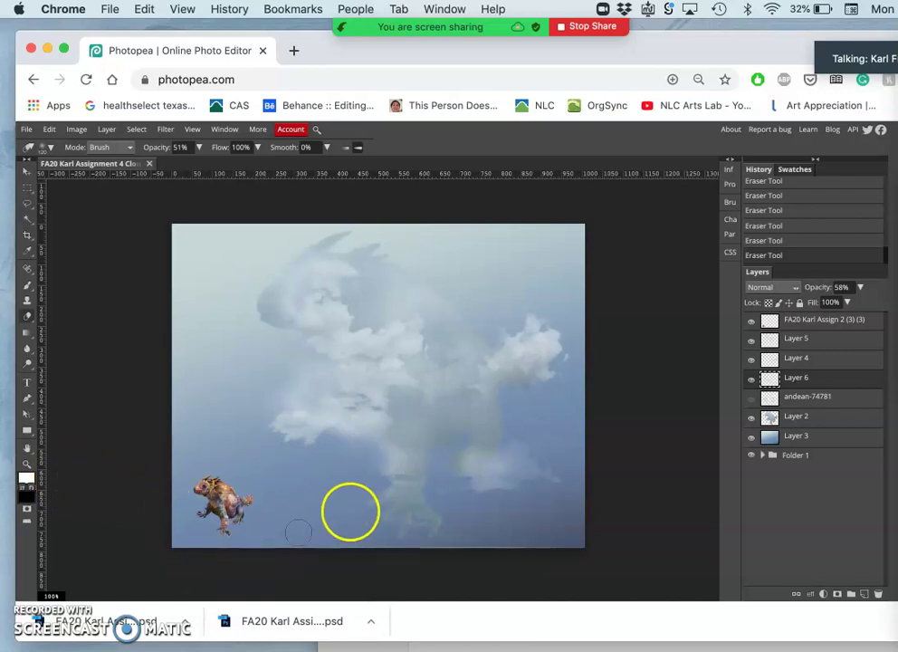
pyautogui.moveTo(400, 480)
pyautogui.mouseDown()
pyautogui.moveTo(389, 469)
pyautogui.moveTo(376, 475)
pyautogui.mouseUp()
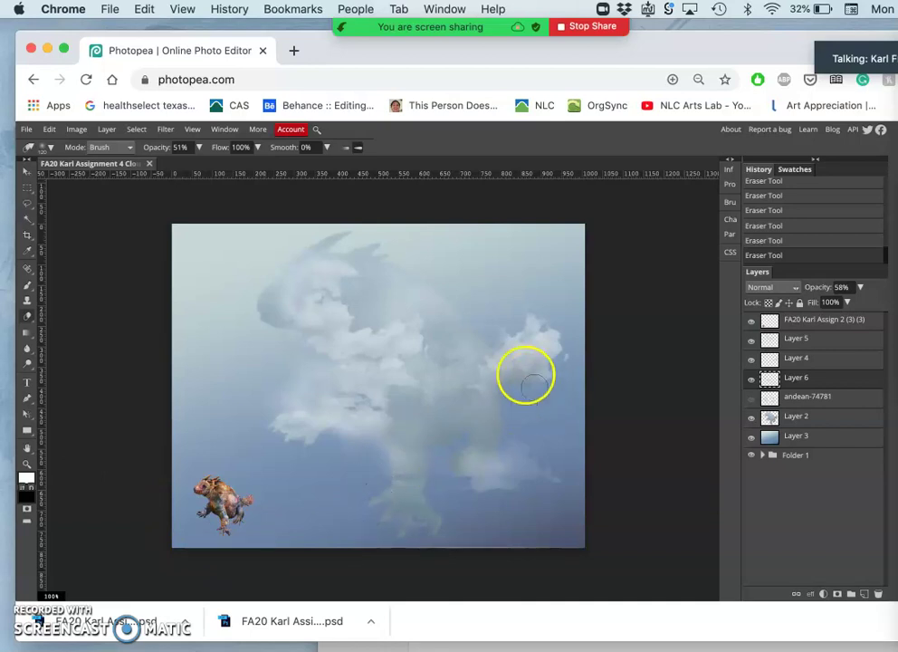
pyautogui.click(753, 382)
pyautogui.click(753, 382)
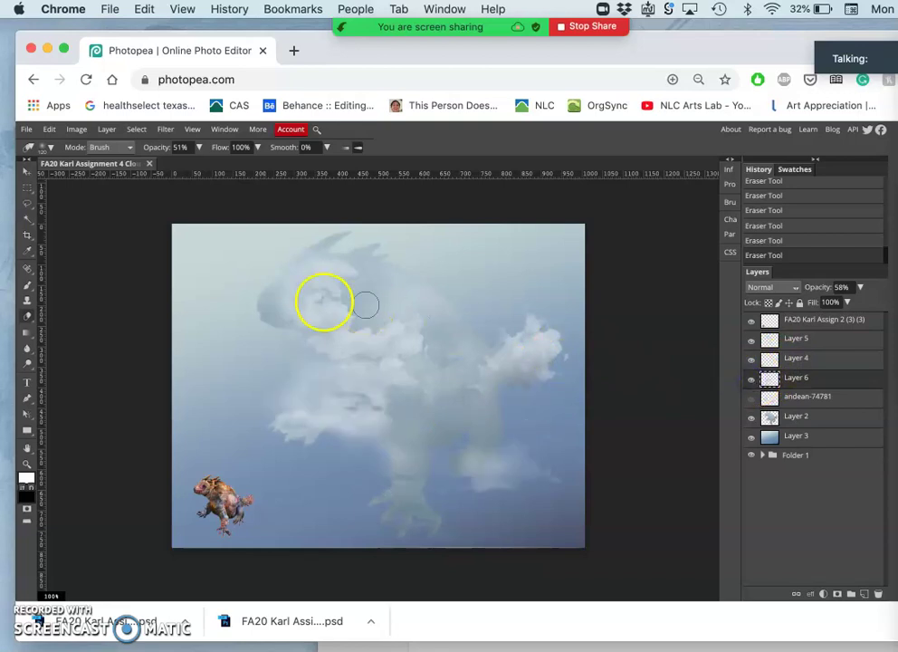
# - Lasso a patch of Layer 6's cloud on the creature's chest and copy it to a new layer
pyautogui.click(26, 202)
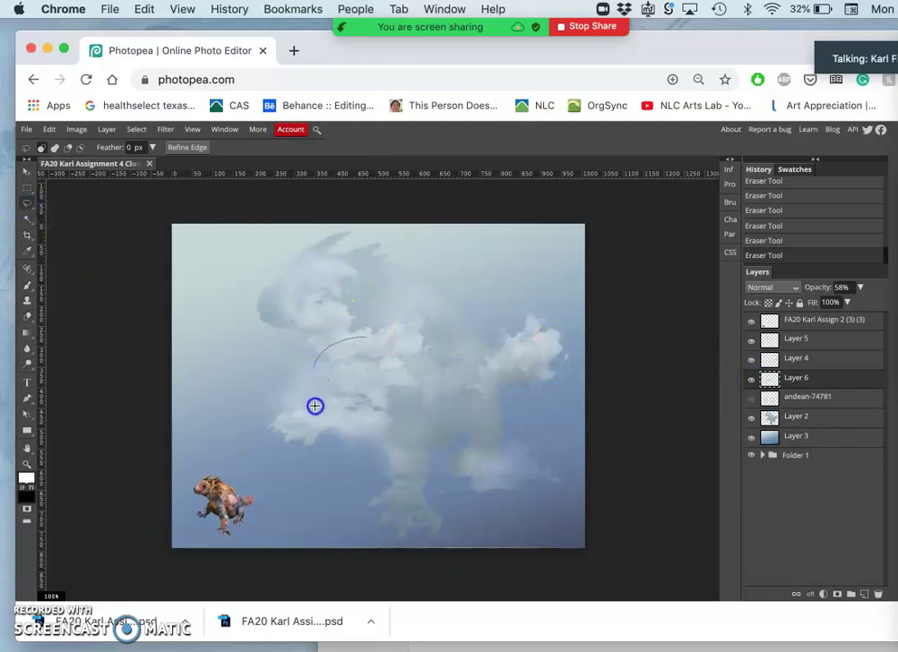
pyautogui.moveTo(419, 359)
pyautogui.mouseDown()
pyautogui.moveTo(418, 349)
pyautogui.moveTo(433, 371)
pyautogui.mouseUp()
pyautogui.press('super+j')
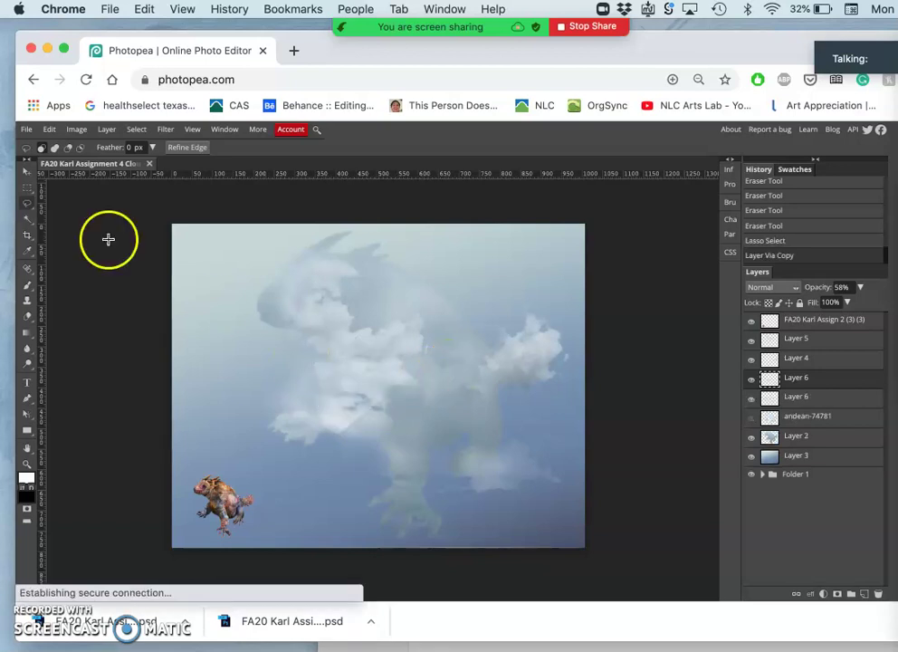
# - Move the copied cloud patch onto the creature's belly and scale it to about 132% width and 200% height
pyautogui.click(26, 171)
pyautogui.moveTo(347, 342); pyautogui.dragTo(433, 401)
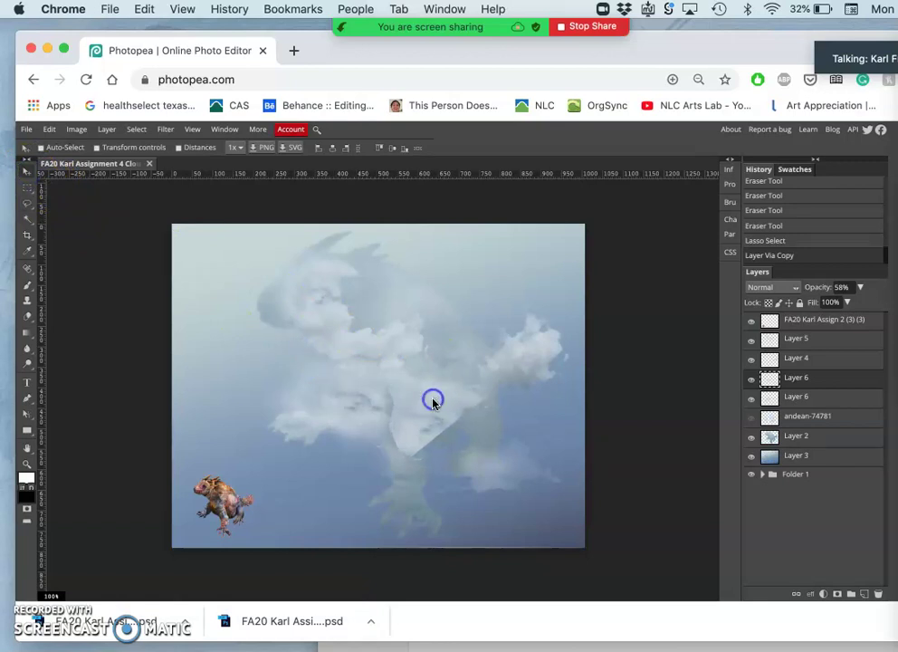
pyautogui.moveTo(433, 404); pyautogui.dragTo(434, 393)
pyautogui.hotkey('ctrl', 't')
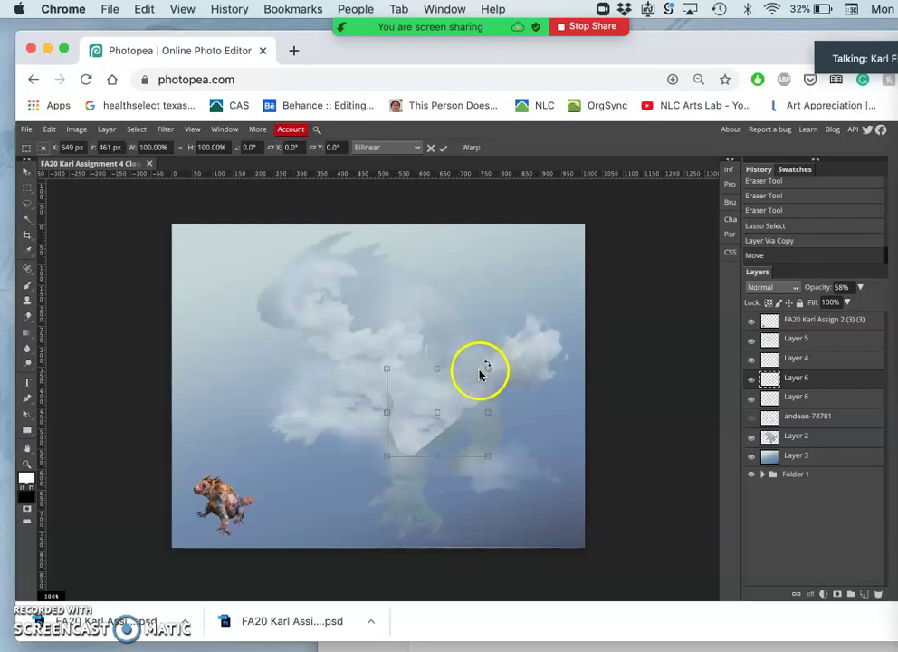
pyautogui.moveTo(487, 367); pyautogui.dragTo(520, 279)
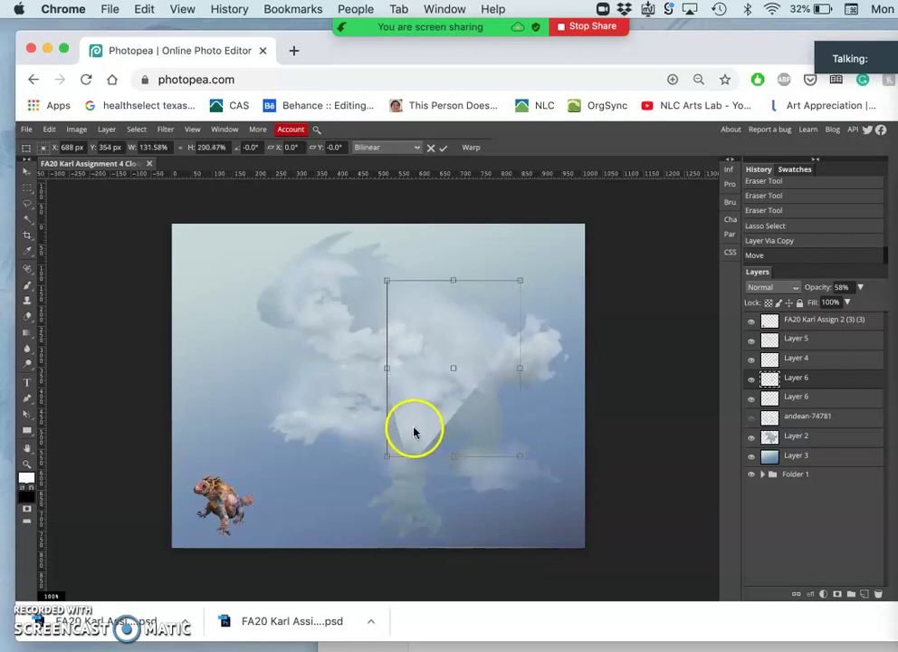
# - Warp the copied cloud patch outward at both lower sides so it rounds out the creature's belly, and apply the warp
pyautogui.rightClick(414, 428)
pyautogui.click(438, 503)
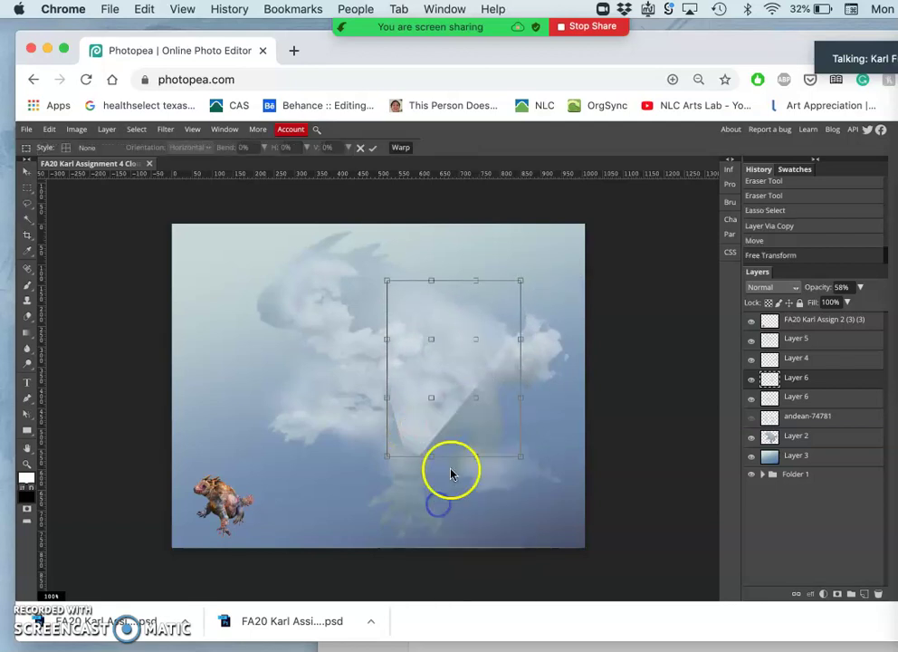
pyautogui.moveTo(478, 404); pyautogui.dragTo(558, 550)
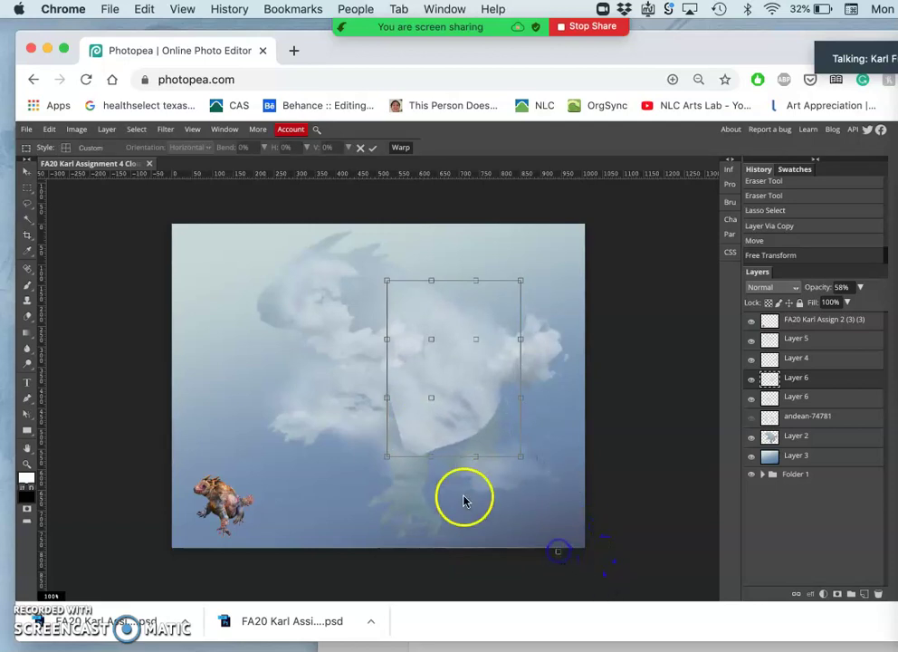
pyautogui.moveTo(389, 399); pyautogui.dragTo(353, 466)
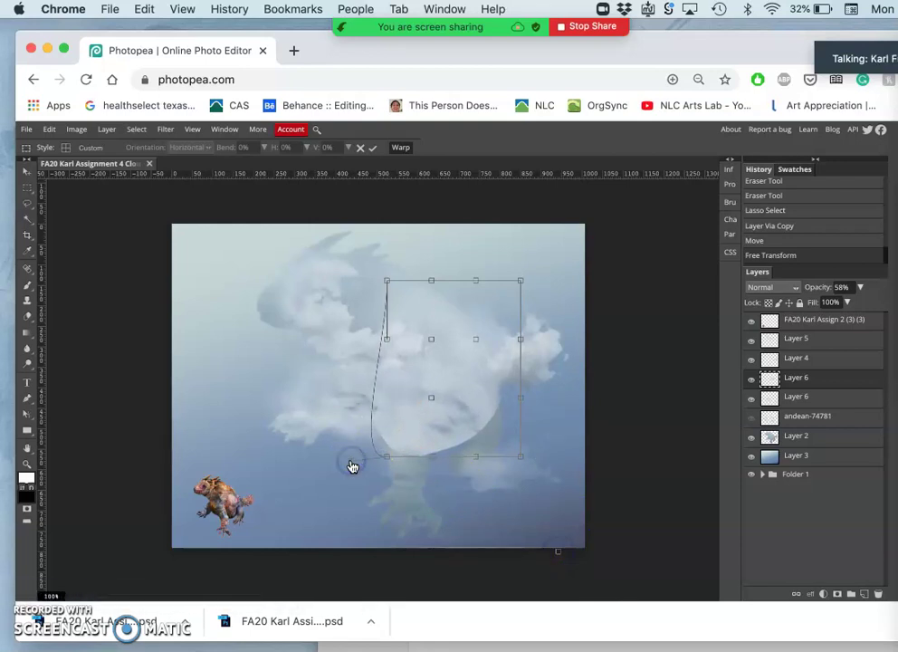
pyautogui.press('Return')
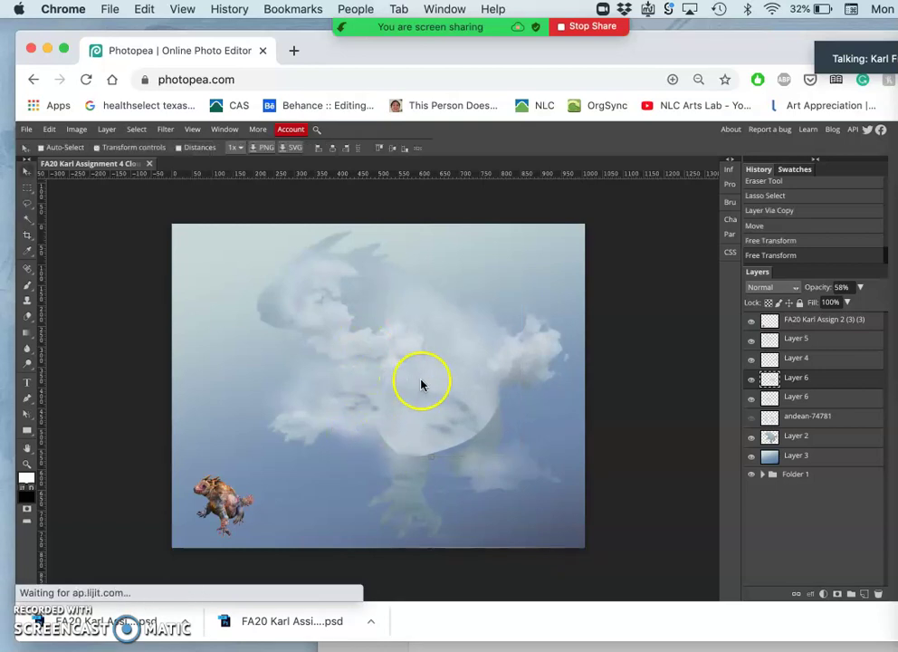
# - Set the Eraser's opacity to 100% and erase the hard edges of the belly cloud patch to blend it in
pyautogui.click(28, 317)
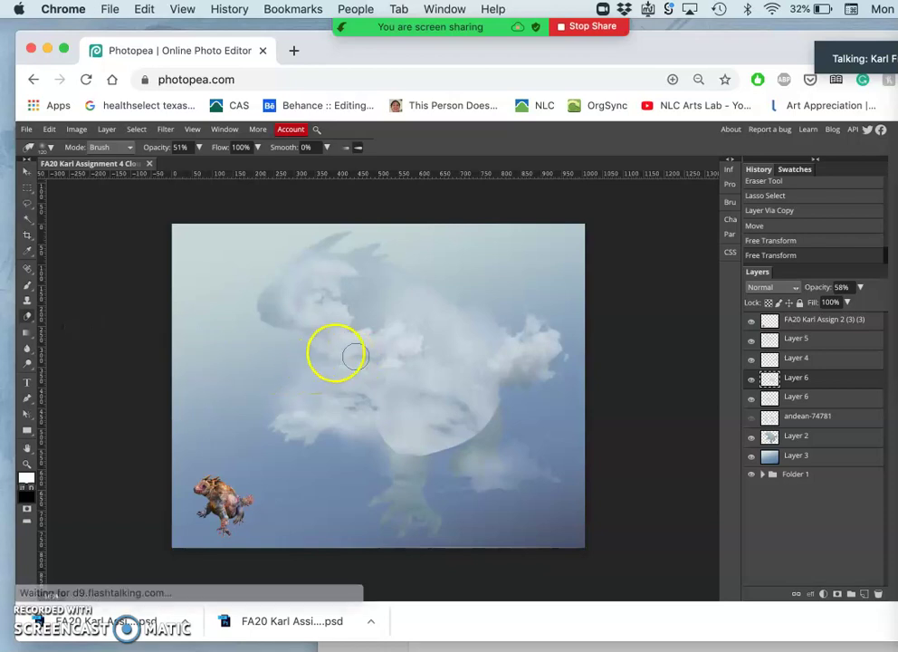
pyautogui.click(199, 148)
pyautogui.moveTo(174, 165); pyautogui.dragTo(196, 167)
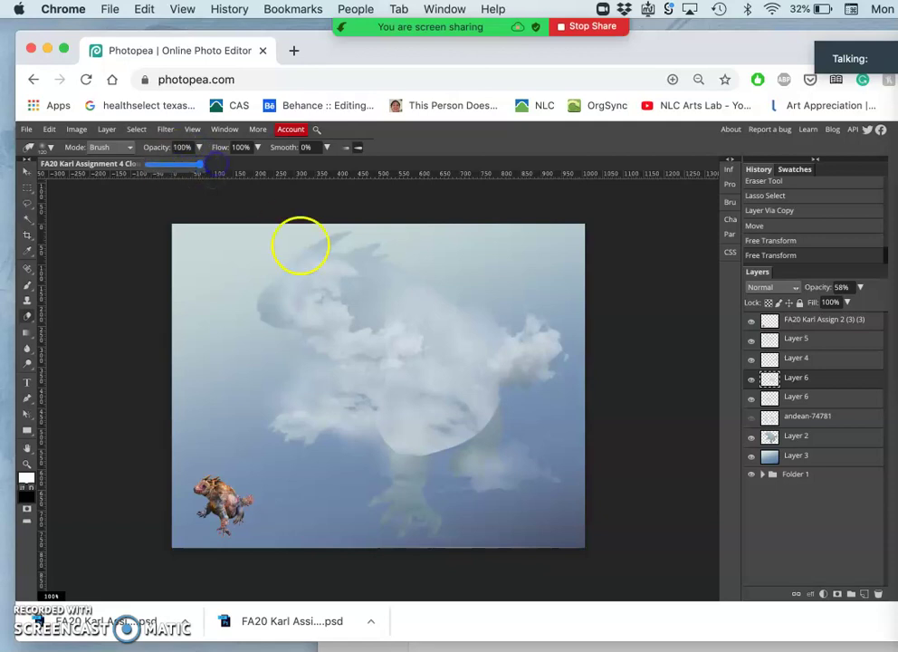
pyautogui.moveTo(381, 363); pyautogui.dragTo(377, 371)
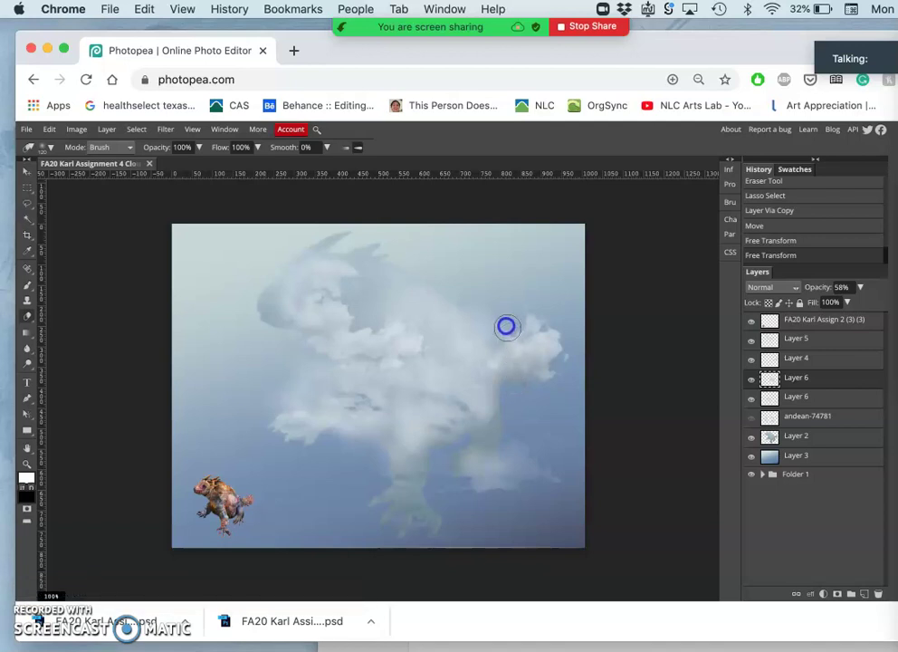
pyautogui.moveTo(433, 269)
pyautogui.mouseDown()
pyautogui.moveTo(416, 264)
pyautogui.moveTo(383, 284)
pyautogui.moveTo(404, 323)
pyautogui.moveTo(401, 377)
pyautogui.moveTo(378, 449)
pyautogui.mouseUp()
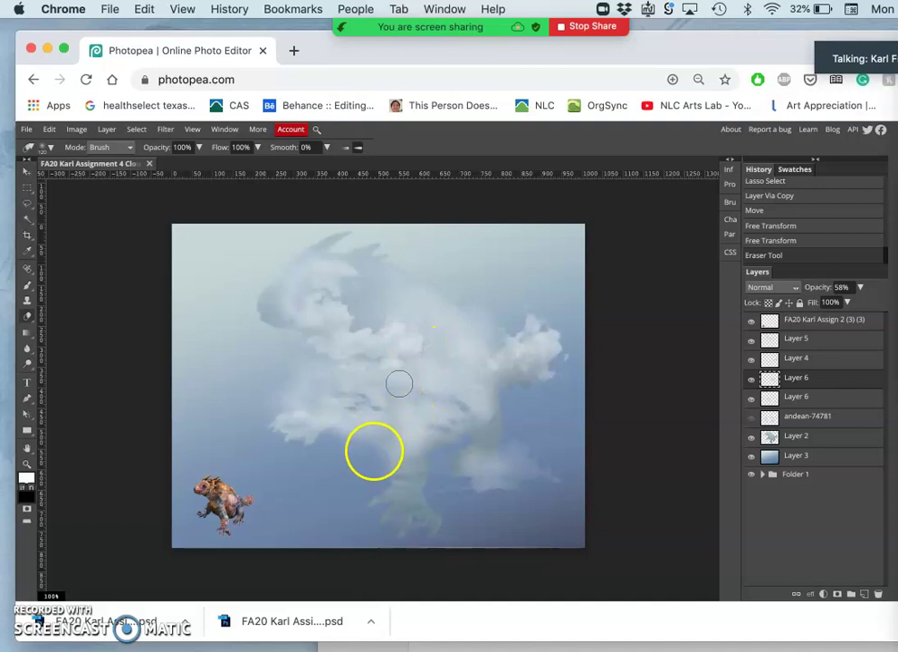
pyautogui.moveTo(340, 487)
pyautogui.mouseDown()
pyautogui.moveTo(383, 477)
pyautogui.moveTo(421, 425)
pyautogui.moveTo(460, 399)
pyautogui.mouseUp()
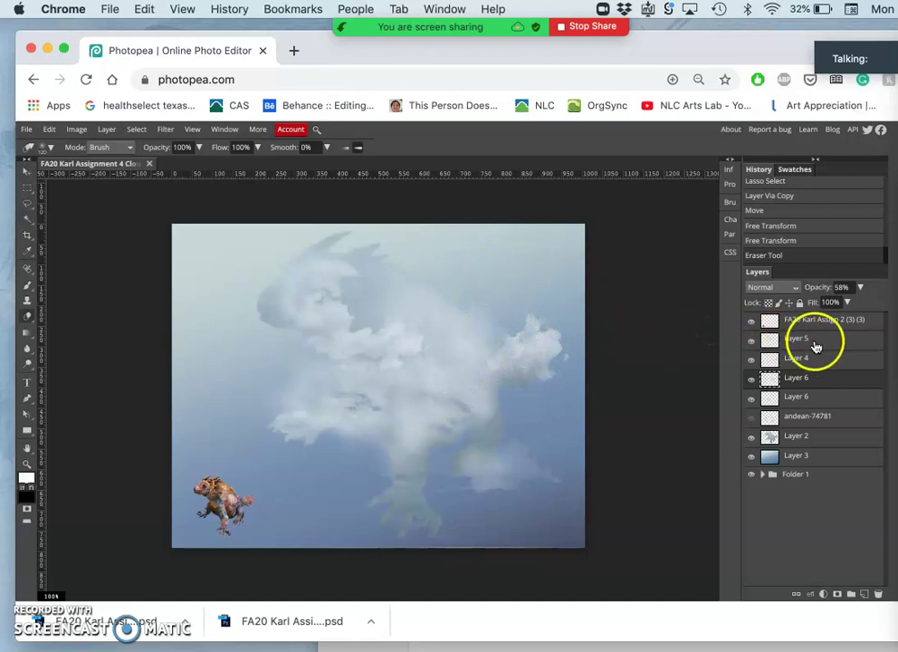
# - Compare the image with Layer 5 hidden and shown, and erase parts of Layer 5's cloud around the neck and chest
pyautogui.click(751, 340)
pyautogui.click(751, 341)
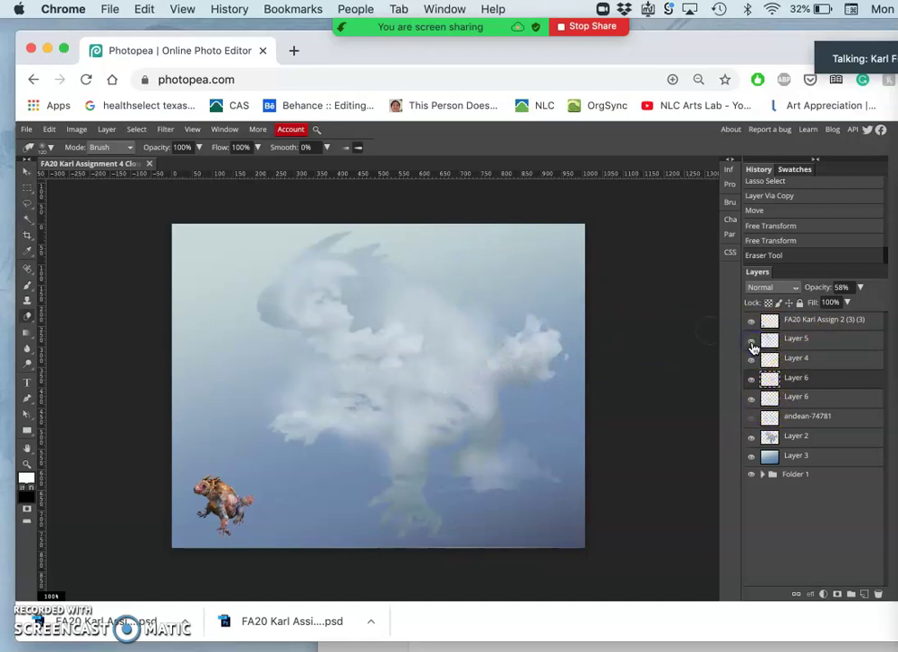
pyautogui.click(788, 341)
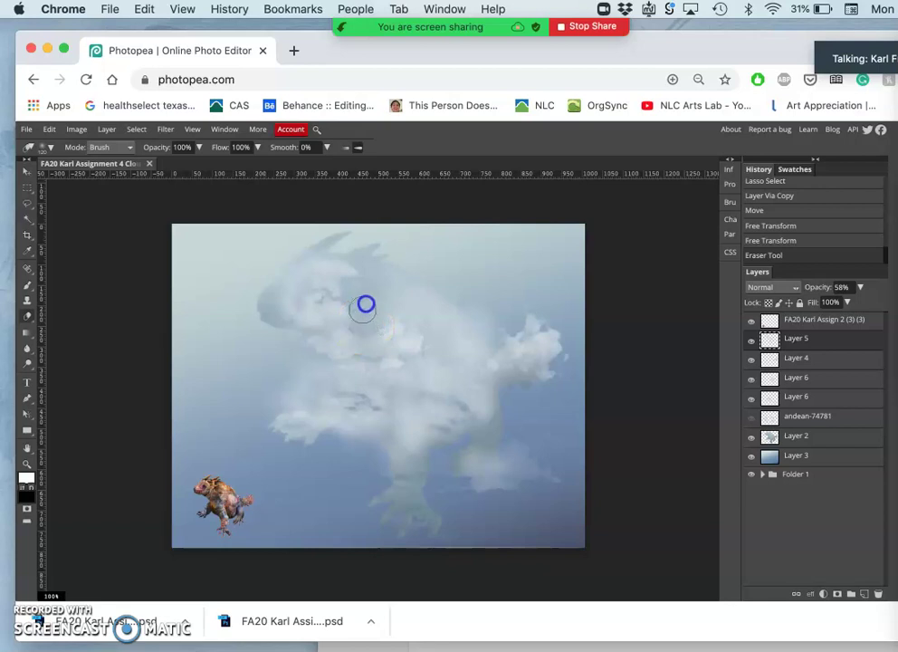
pyautogui.moveTo(364, 302)
pyautogui.mouseDown()
pyautogui.moveTo(435, 311)
pyautogui.moveTo(503, 347)
pyautogui.moveTo(519, 378)
pyautogui.moveTo(459, 391)
pyautogui.moveTo(419, 366)
pyautogui.mouseUp()
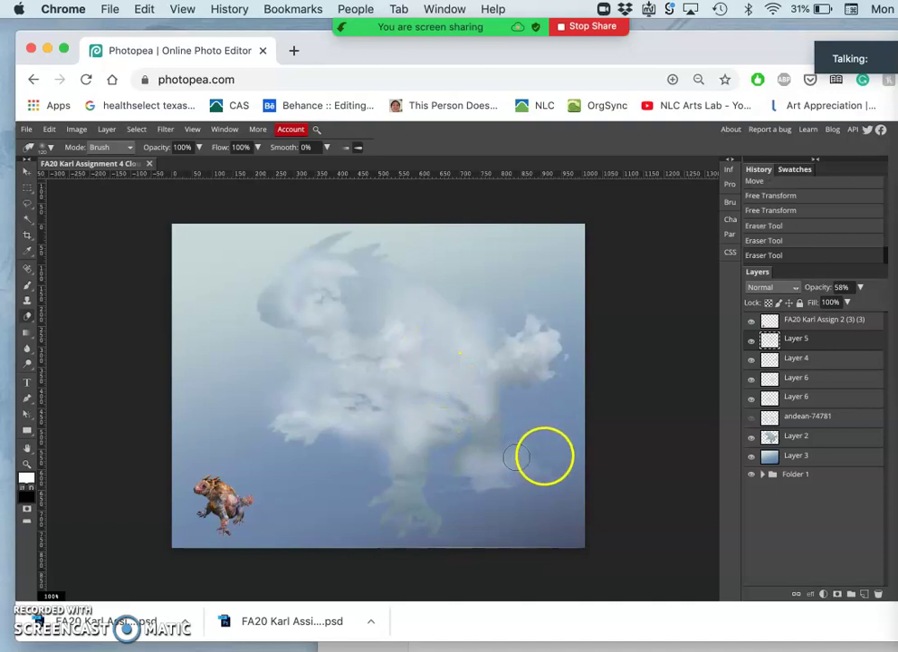
# - Lasso a patch of Layer 5's cloud on the creature's chest and copy it to a new layer
pyautogui.click(26, 208)
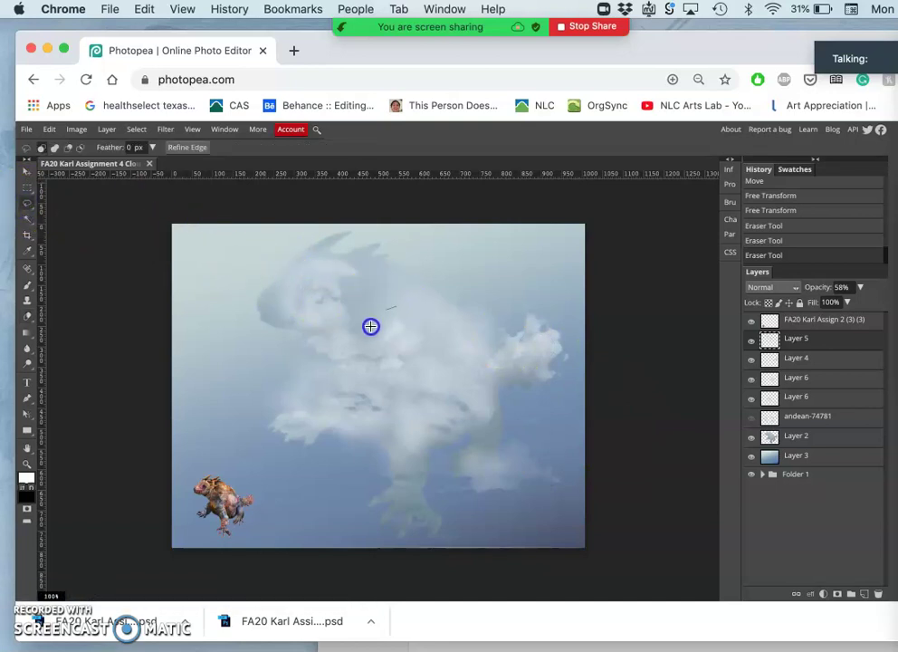
pyautogui.moveTo(368, 352)
pyautogui.mouseDown()
pyautogui.moveTo(376, 368)
pyautogui.moveTo(429, 387)
pyautogui.moveTo(451, 365)
pyautogui.moveTo(435, 320)
pyautogui.moveTo(407, 303)
pyautogui.mouseUp()
pyautogui.hotkey('ctrl', 'j')
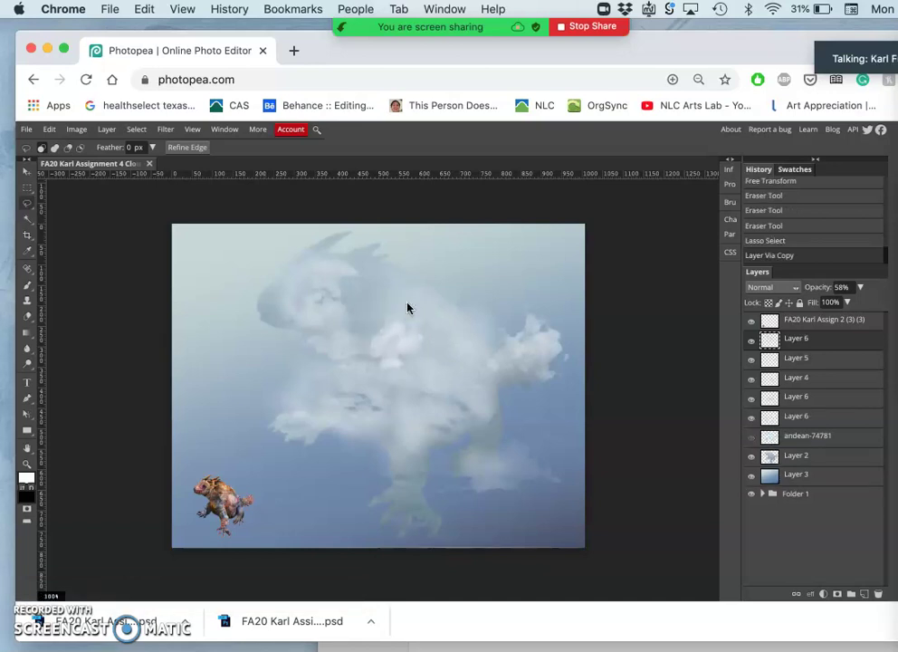
# - Move the copied cloud patch onto the creature's front foot, widen it to about 171% and rotate it about 7°
pyautogui.click(26, 173)
pyautogui.moveTo(416, 459); pyautogui.dragTo(387, 513)
pyautogui.press('super+t')
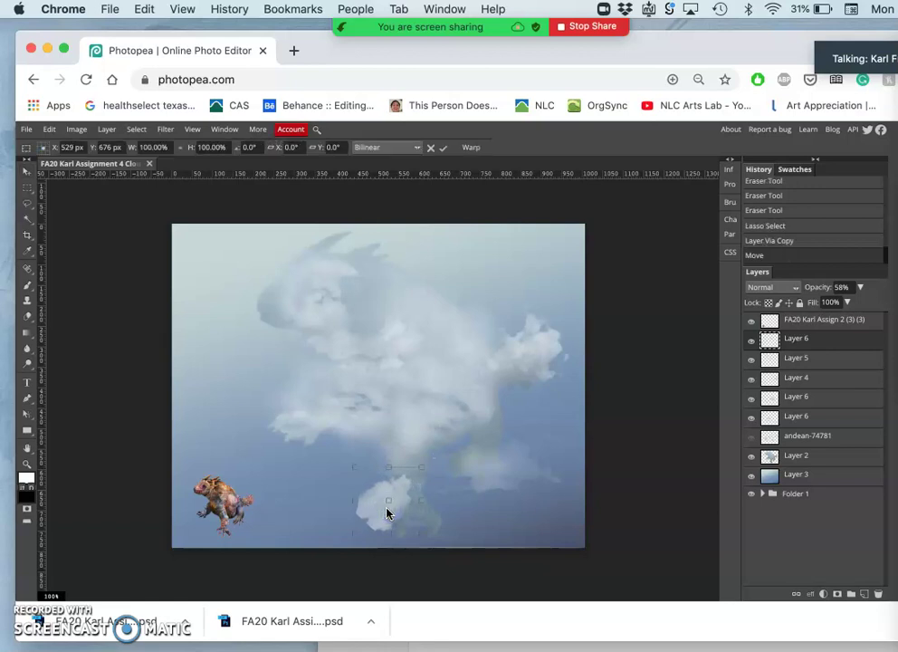
pyautogui.moveTo(423, 498); pyautogui.dragTo(493, 530)
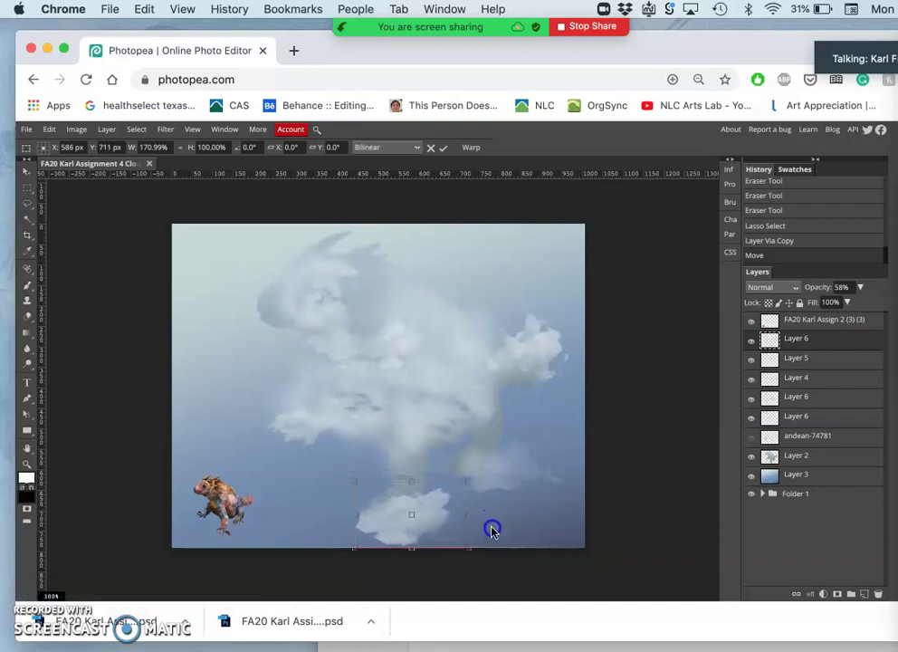
pyautogui.moveTo(483, 480); pyautogui.dragTo(487, 489)
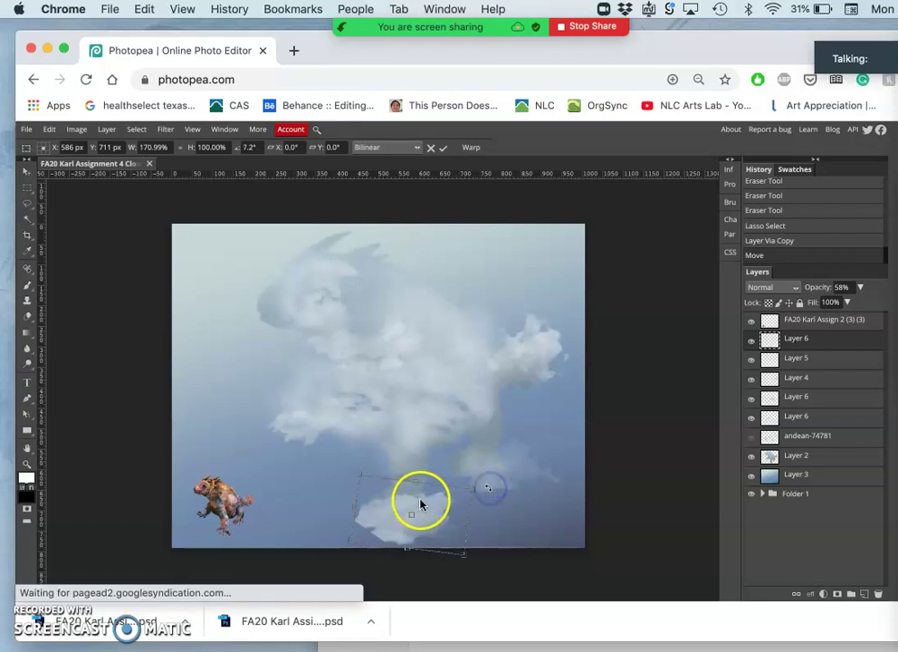
# - Apply a custom warp to the foot's cloud patch and shift it slightly upward over the front foot
pyautogui.rightClick(419, 499)
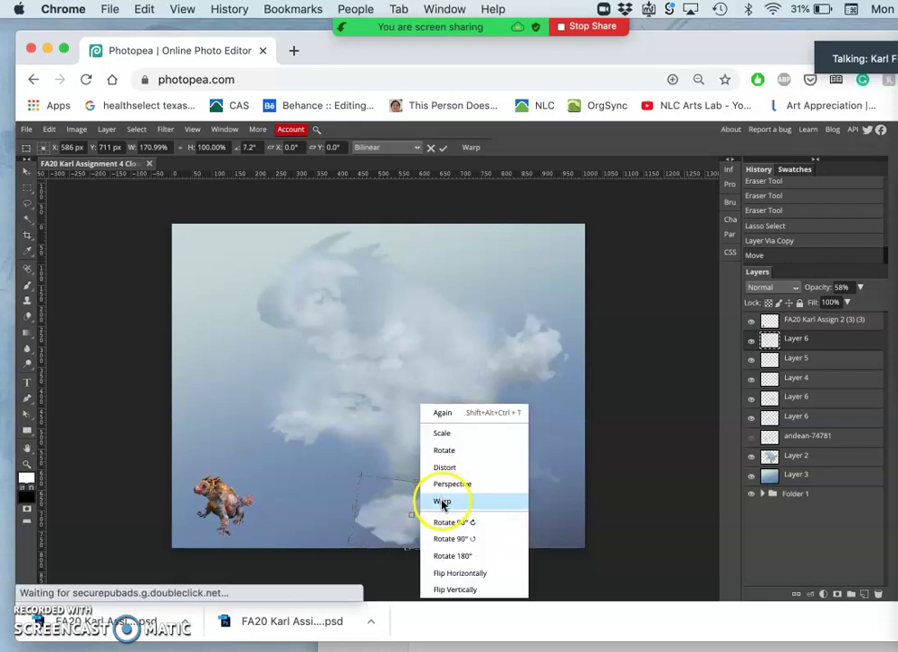
pyautogui.click(432, 501)
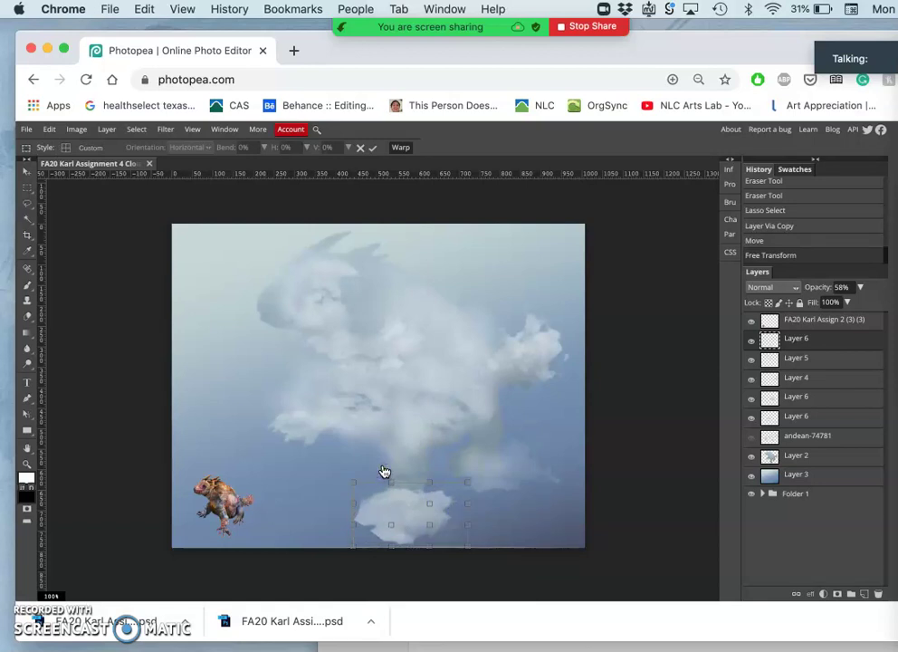
pyautogui.click(396, 470)
pyautogui.moveTo(410, 515)
pyautogui.mouseDown()
pyautogui.moveTo(407, 496)
pyautogui.moveTo(413, 502)
pyautogui.mouseUp()
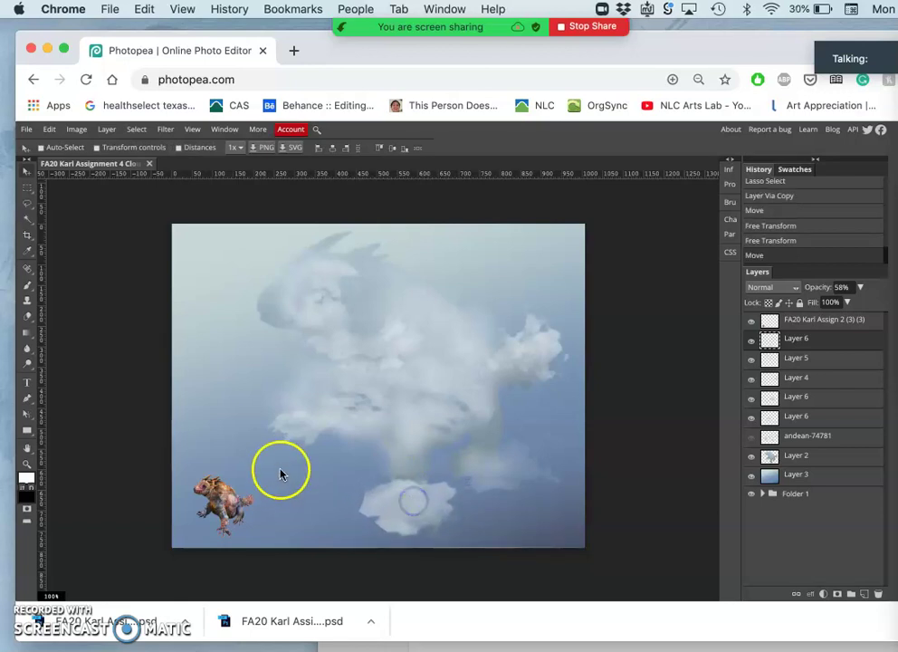
# - Erase the edges of the foot's cloud patch so it follows the shape of the front foot and blends with the leg
pyautogui.click(25, 316)
pyautogui.moveTo(321, 505)
pyautogui.mouseDown()
pyautogui.moveTo(363, 507)
pyautogui.moveTo(347, 497)
pyautogui.mouseUp()
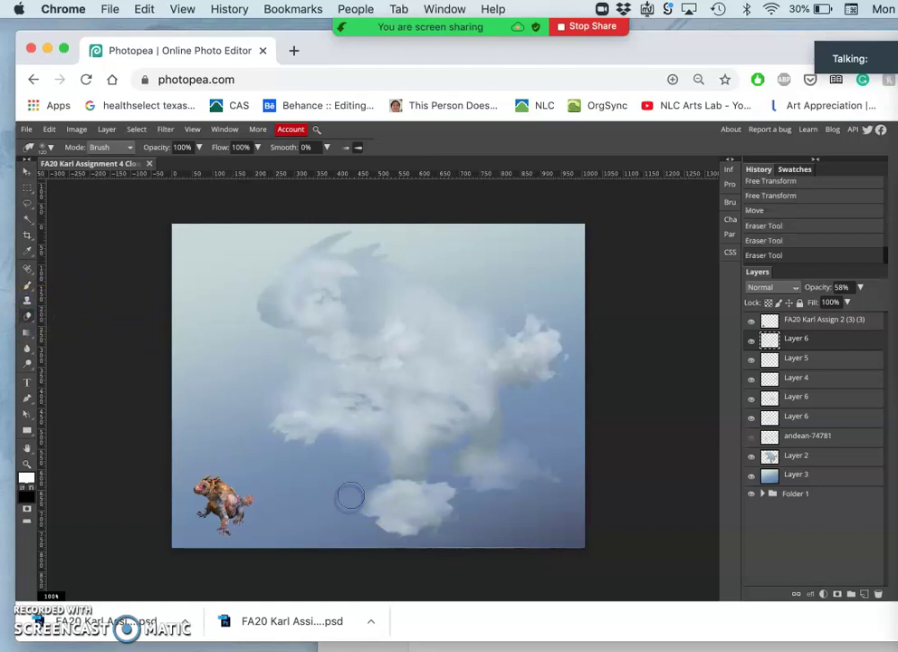
pyautogui.moveTo(357, 481)
pyautogui.mouseDown()
pyautogui.moveTo(381, 465)
pyautogui.moveTo(491, 481)
pyautogui.moveTo(485, 493)
pyautogui.mouseUp()
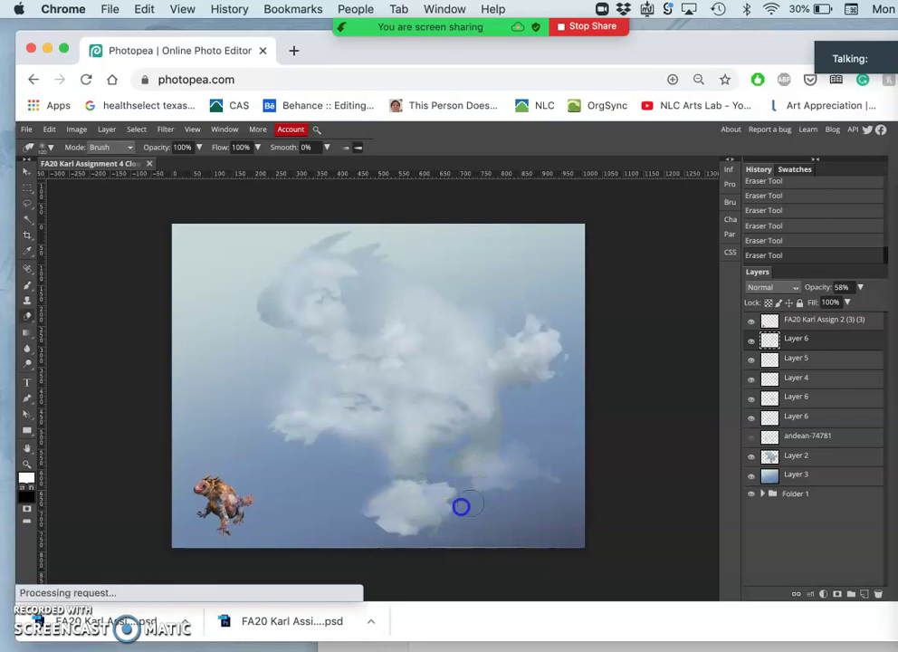
pyautogui.rightClick(451, 473)
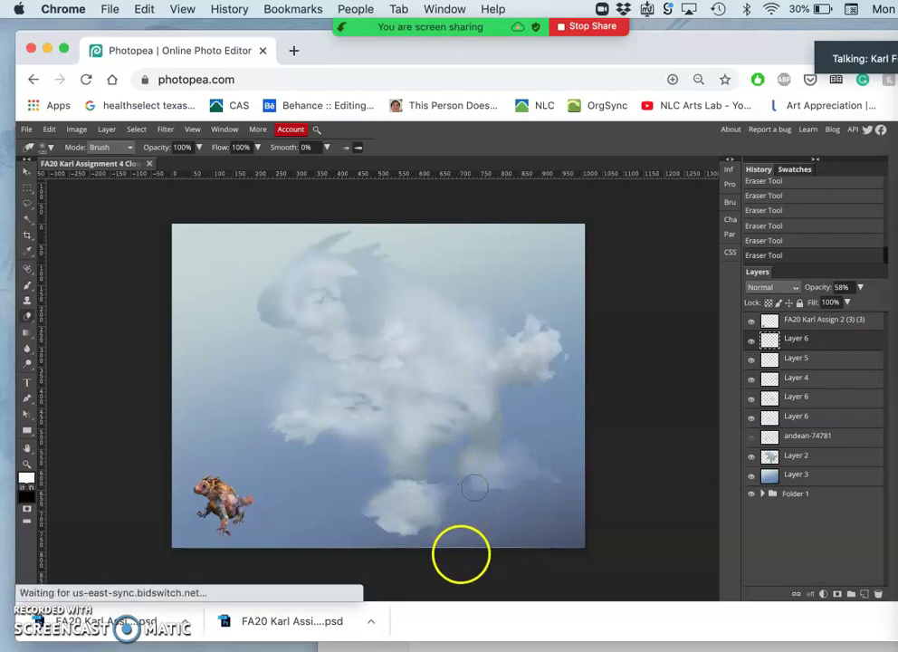
pyautogui.moveTo(421, 537)
pyautogui.mouseDown()
pyautogui.moveTo(392, 553)
pyautogui.moveTo(374, 544)
pyautogui.mouseUp()
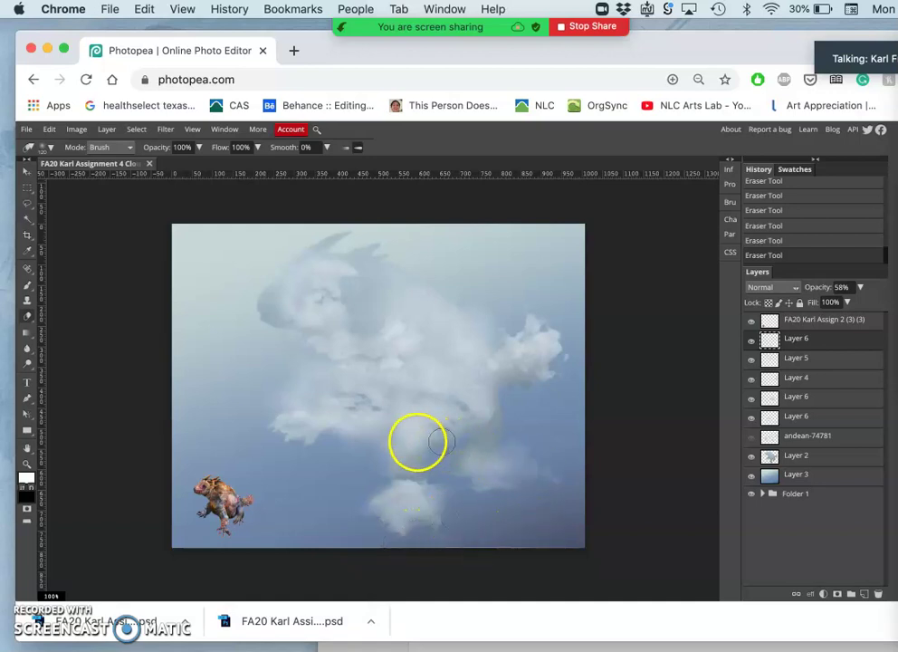
pyautogui.click(409, 480)
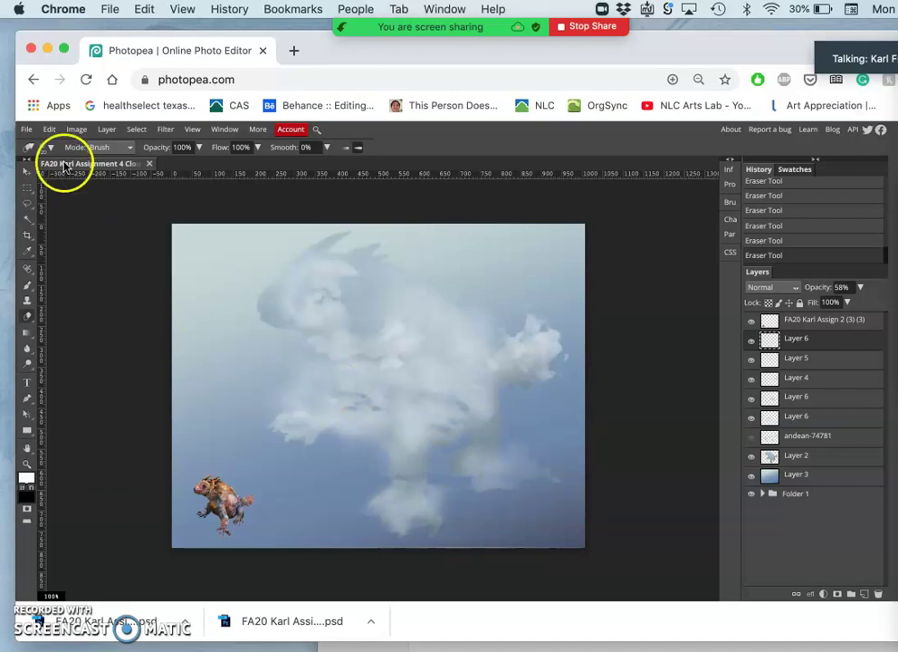
# - Move the foot's cloud patch up over the lower leg, and compare the image with Layer 2 hidden and shown
pyautogui.click(26, 173)
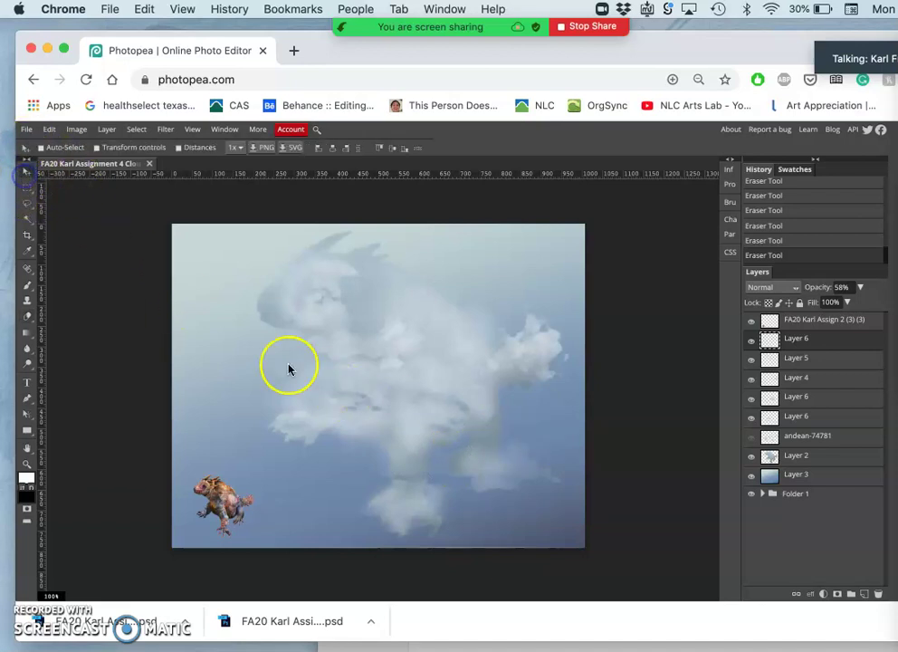
pyautogui.moveTo(417, 483); pyautogui.dragTo(411, 477)
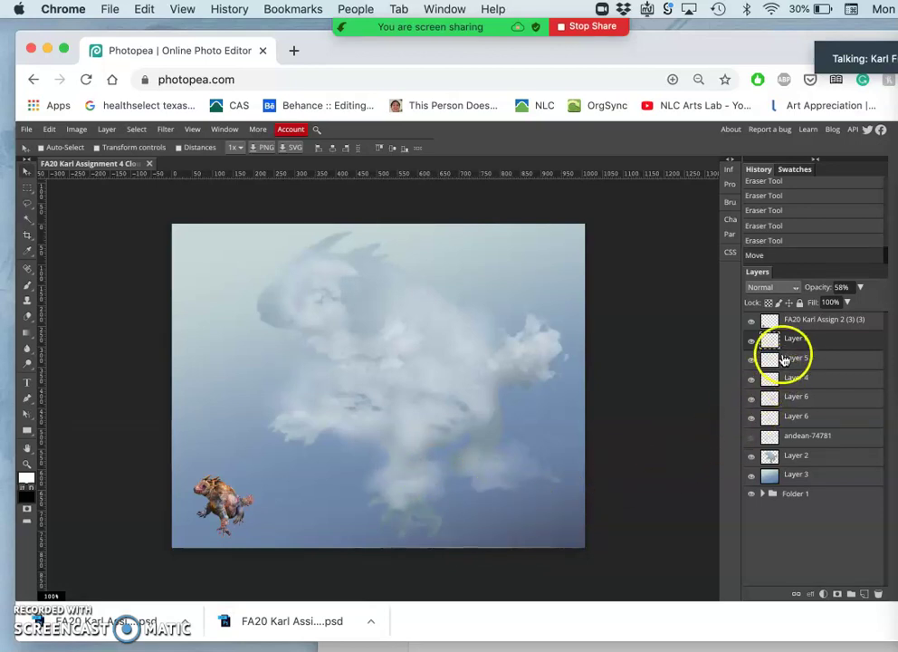
pyautogui.click(750, 459)
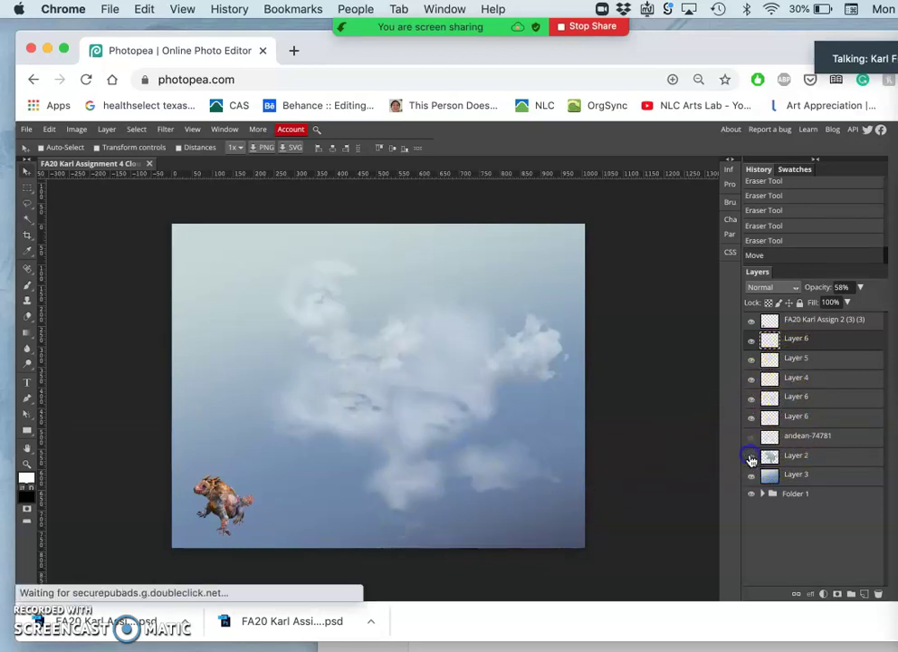
pyautogui.click(751, 458)
pyautogui.click(751, 458)
pyautogui.click(751, 459)
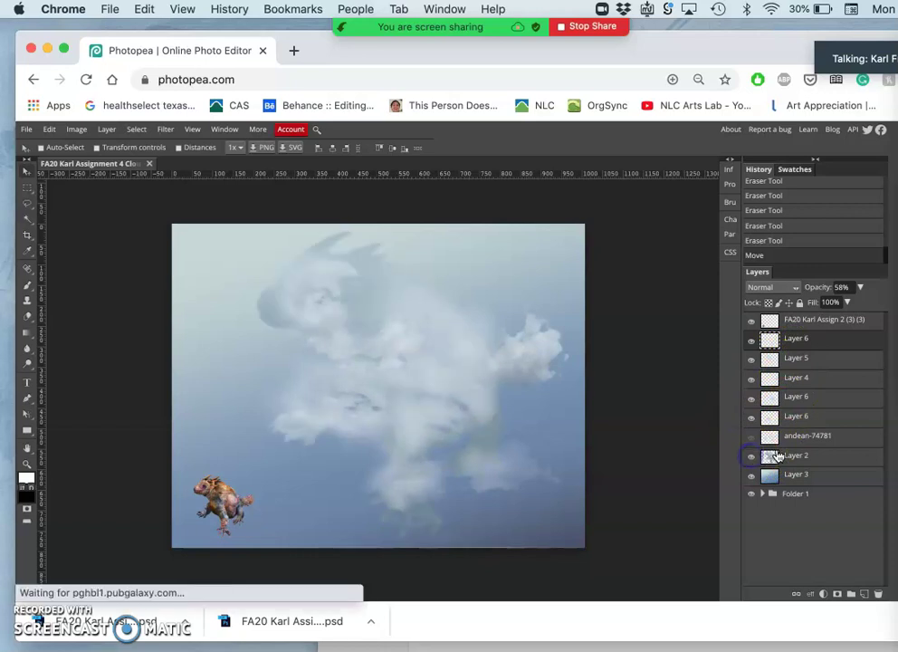
# - Erase the parts of Layer 2's silhouette that extend below the cloud at the creature's front foot
pyautogui.click(792, 457)
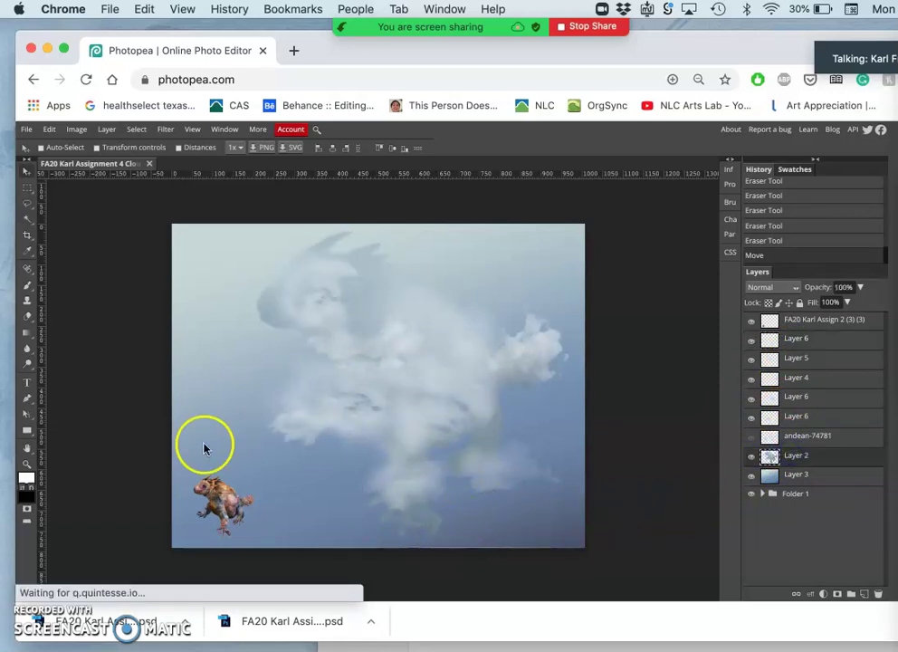
pyautogui.click(29, 319)
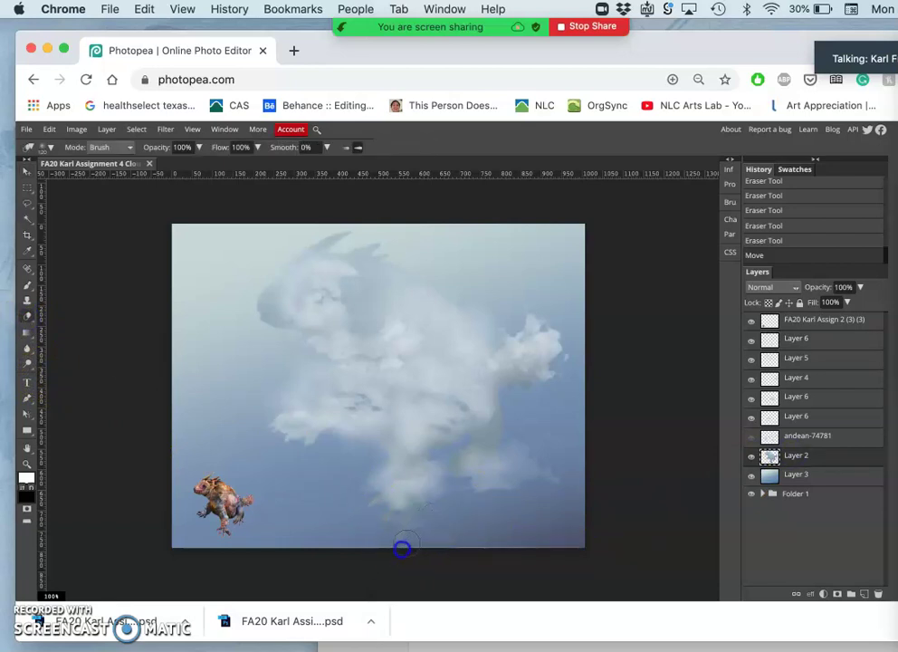
pyautogui.moveTo(365, 532); pyautogui.dragTo(405, 541)
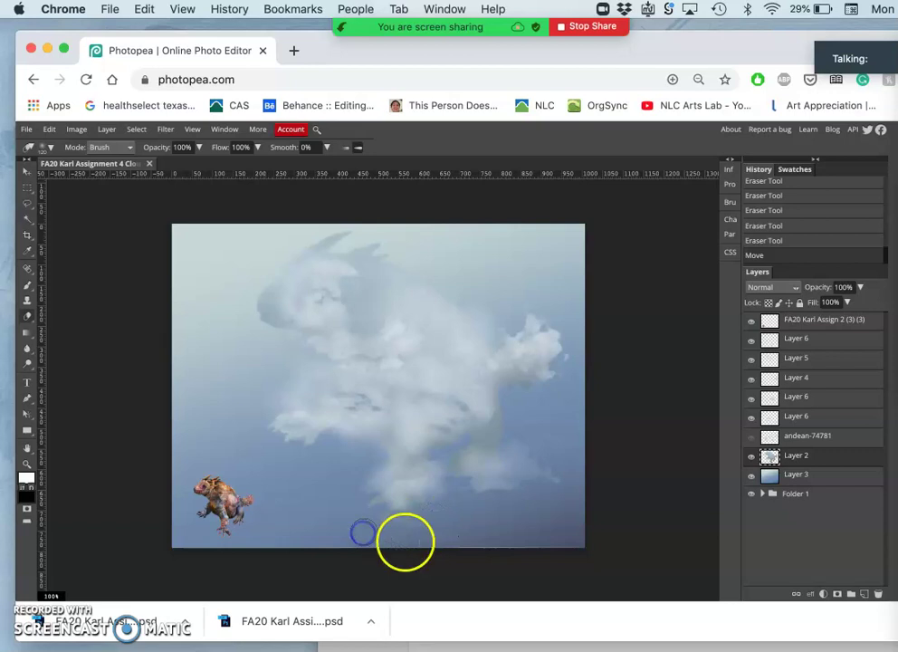
pyautogui.moveTo(459, 531)
pyautogui.mouseDown()
pyautogui.moveTo(391, 523)
pyautogui.moveTo(377, 508)
pyautogui.moveTo(396, 532)
pyautogui.moveTo(416, 530)
pyautogui.mouseUp()
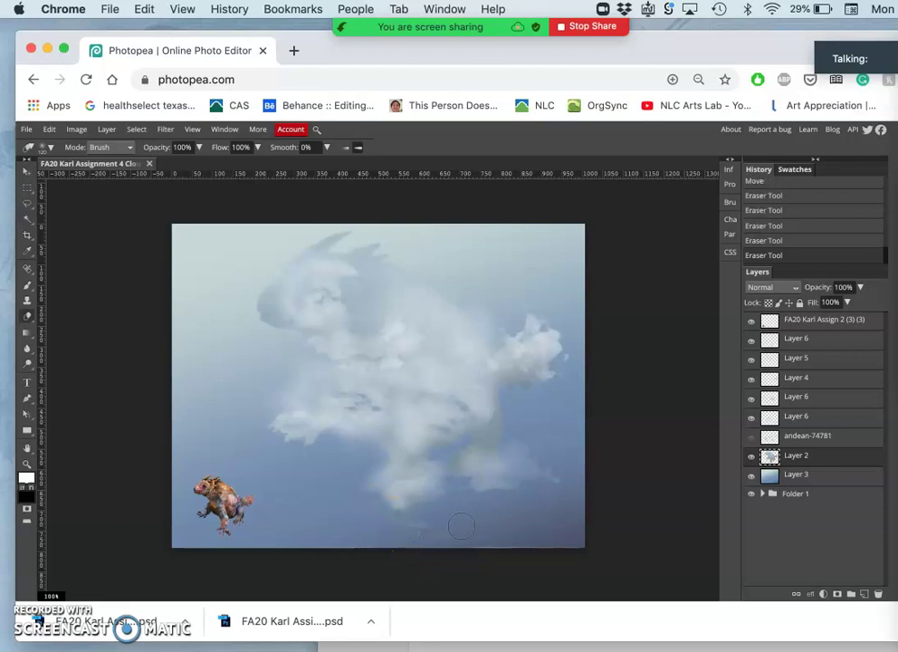
# - Erase the parts of Layer 2's silhouette, including the claws, that stick out below the cloud of the outstretched front hand
pyautogui.press('super+plus')
pyautogui.press('super+plus')
pyautogui.press('super+plus')
pyautogui.scroll(-5, 471, 529)
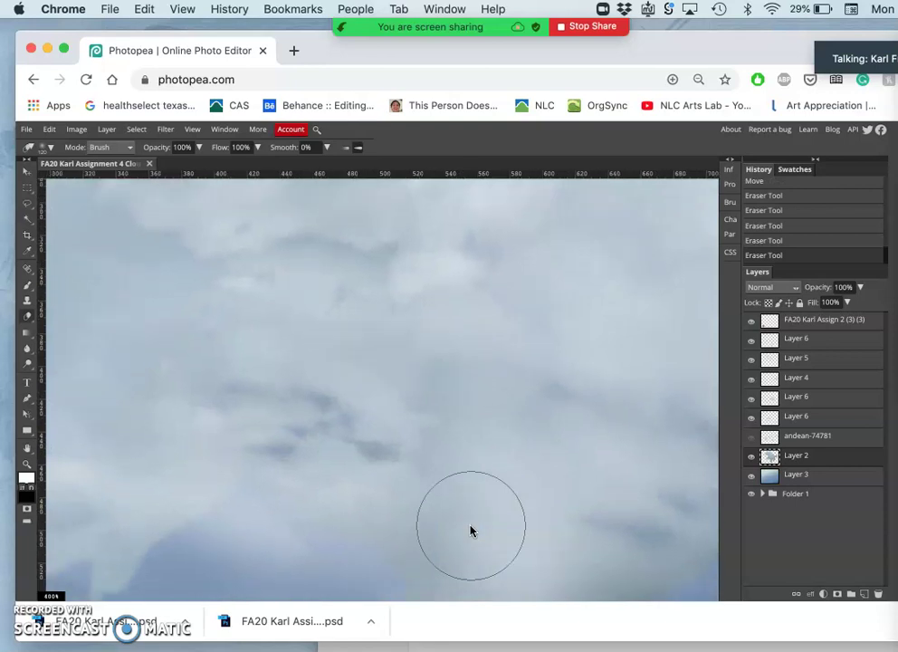
pyautogui.scroll(-5, 471, 531)
pyautogui.hscroll(2, 471, 532)
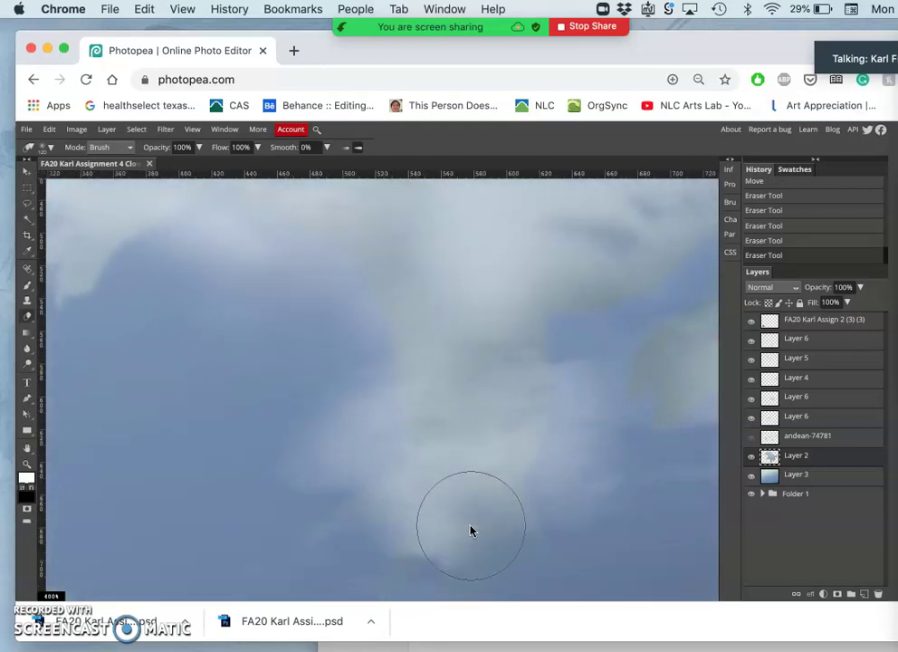
pyautogui.moveTo(471, 532)
pyautogui.mouseDown()
pyautogui.moveTo(441, 497)
pyautogui.moveTo(356, 493)
pyautogui.moveTo(397, 431)
pyautogui.moveTo(376, 440)
pyautogui.moveTo(464, 457)
pyautogui.moveTo(521, 452)
pyautogui.moveTo(543, 427)
pyautogui.moveTo(512, 455)
pyautogui.moveTo(348, 438)
pyautogui.moveTo(319, 421)
pyautogui.moveTo(272, 368)
pyautogui.moveTo(181, 311)
pyautogui.mouseUp()
pyautogui.hscroll(-5, 317, 421)
pyautogui.scroll(5, 319, 421)
pyautogui.hscroll(-5, 319, 421)
pyautogui.click(175, 310)
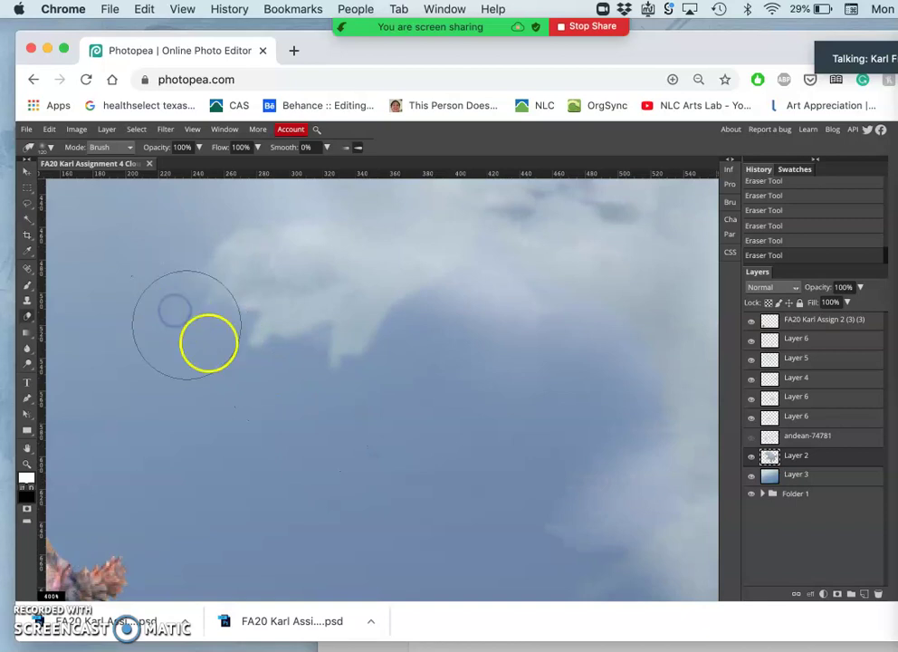
pyautogui.click(286, 349)
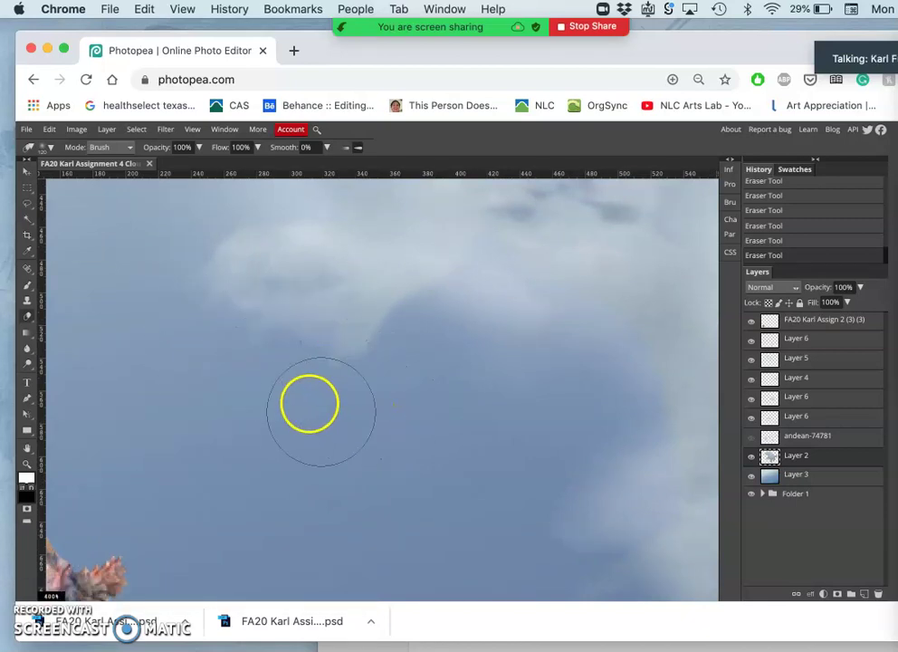
pyautogui.click(405, 359)
# - Erase Layer 2's silhouette along the back of the hind leg and in the gap between the legs
pyautogui.press('super+minus')
pyautogui.press('super+minus')
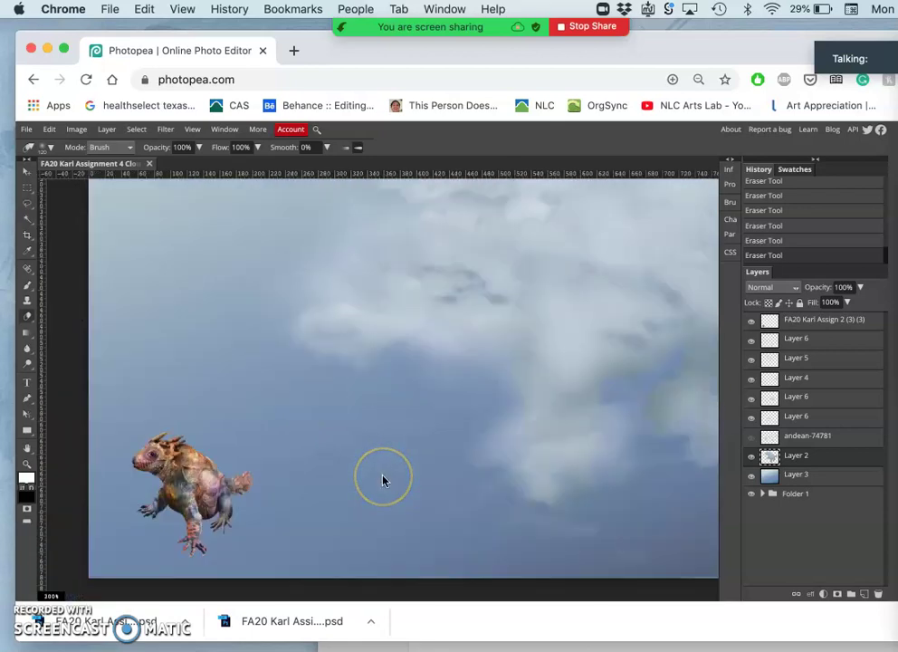
pyautogui.scroll(-2, 383, 481)
pyautogui.scroll(4, 383, 480)
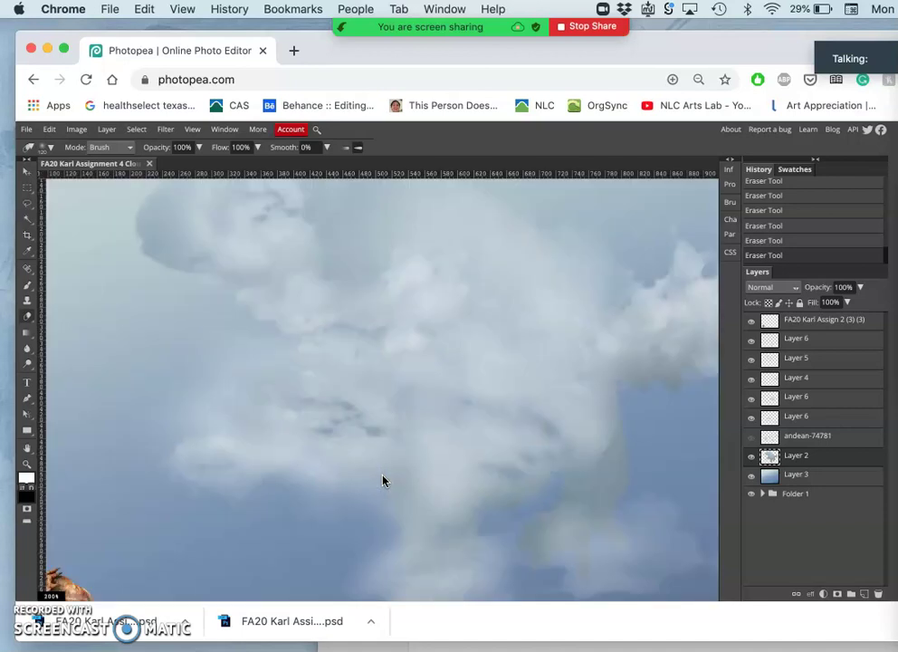
pyautogui.scroll(-2, 383, 481)
pyautogui.hscroll(2, 383, 481)
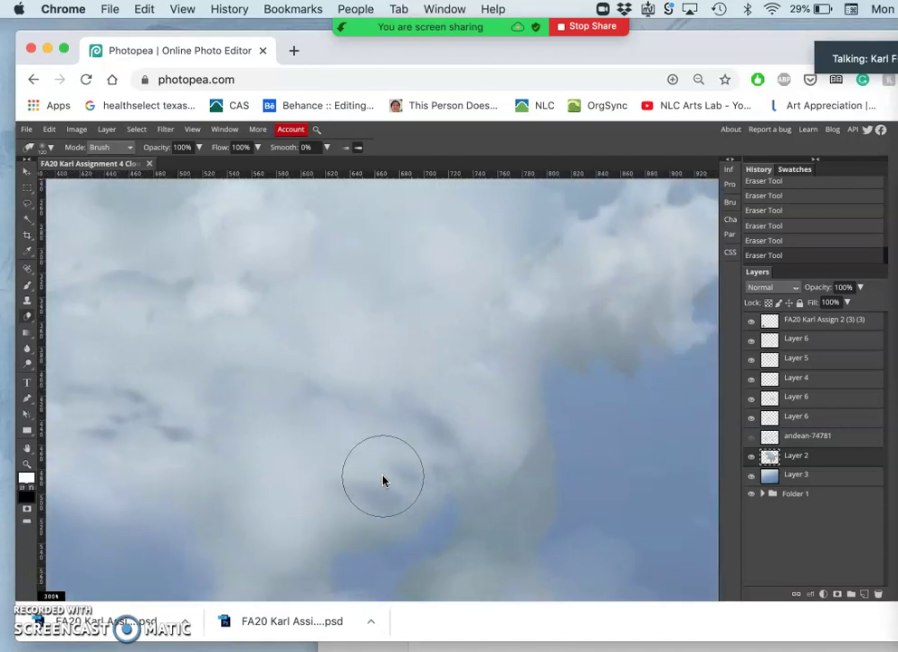
pyautogui.moveTo(580, 437); pyautogui.dragTo(529, 455)
pyautogui.moveTo(522, 457)
pyautogui.mouseDown()
pyautogui.moveTo(467, 469)
pyautogui.moveTo(431, 460)
pyautogui.moveTo(443, 433)
pyautogui.moveTo(392, 477)
pyautogui.moveTo(359, 479)
pyautogui.mouseUp()
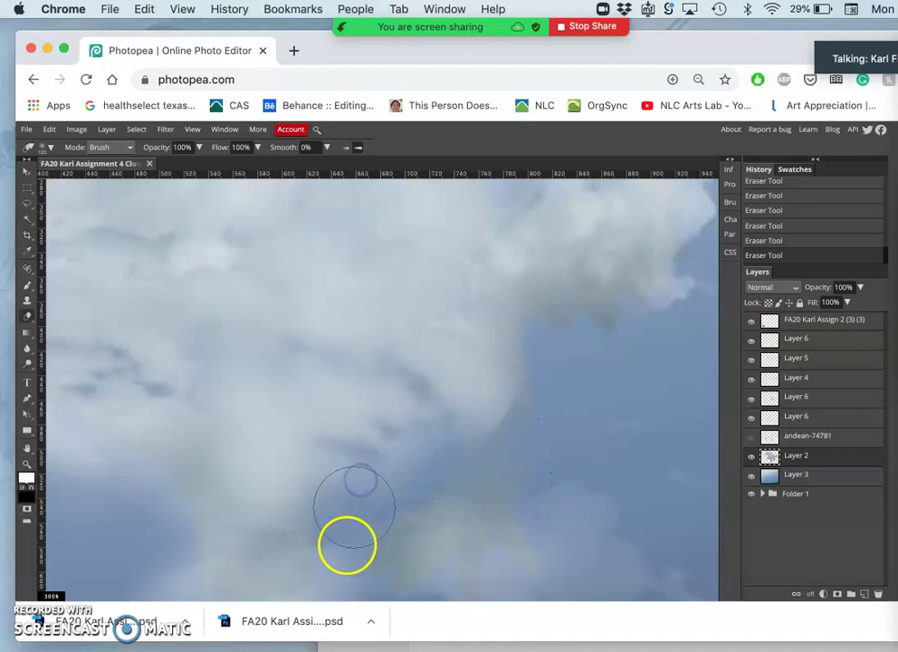
# - Erase the excess of Layer 2's silhouette on both sides of the front leg above the foot's cloud patch
pyautogui.click(202, 512)
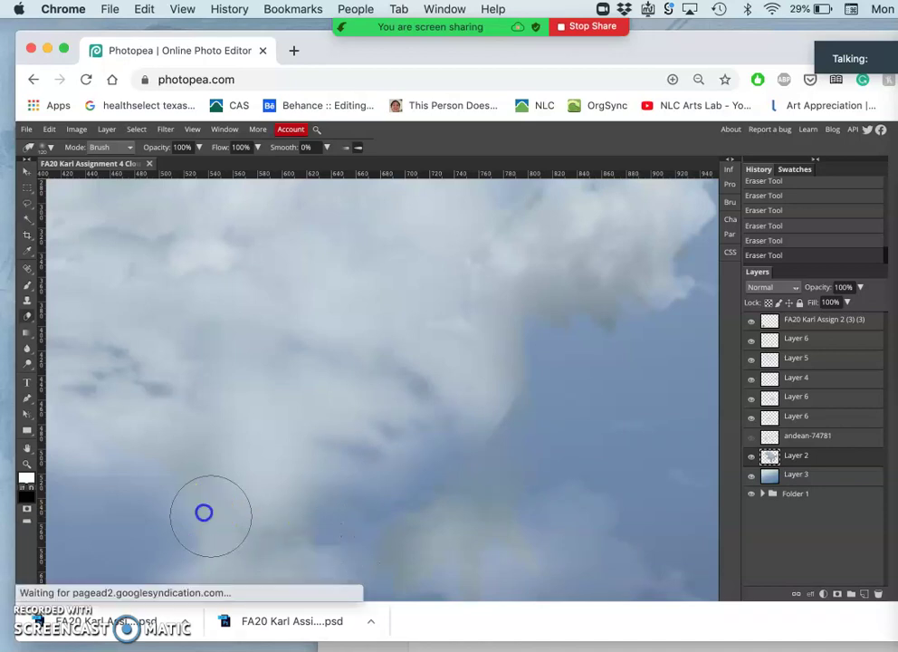
pyautogui.click(183, 456)
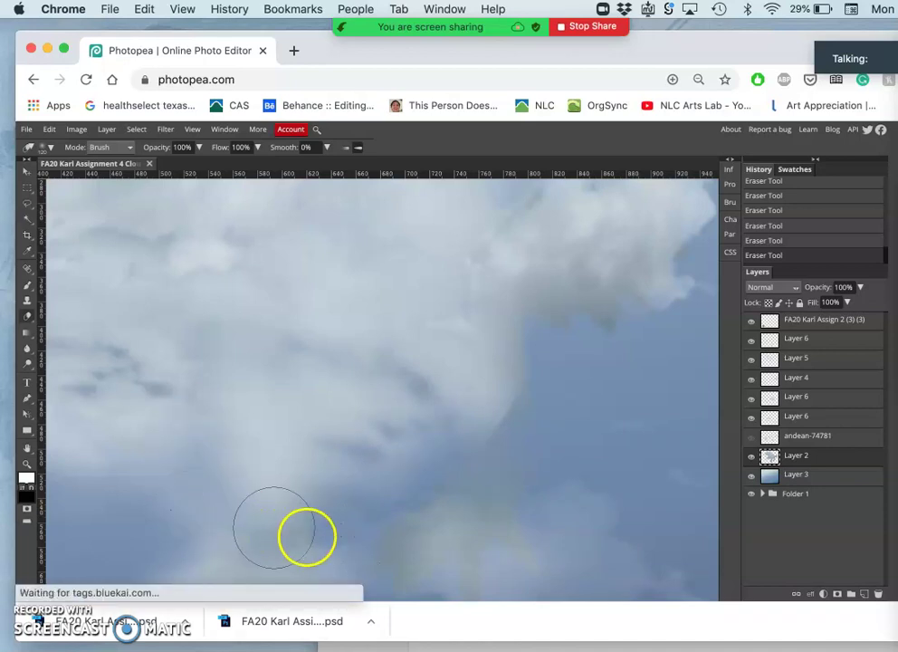
pyautogui.click(330, 528)
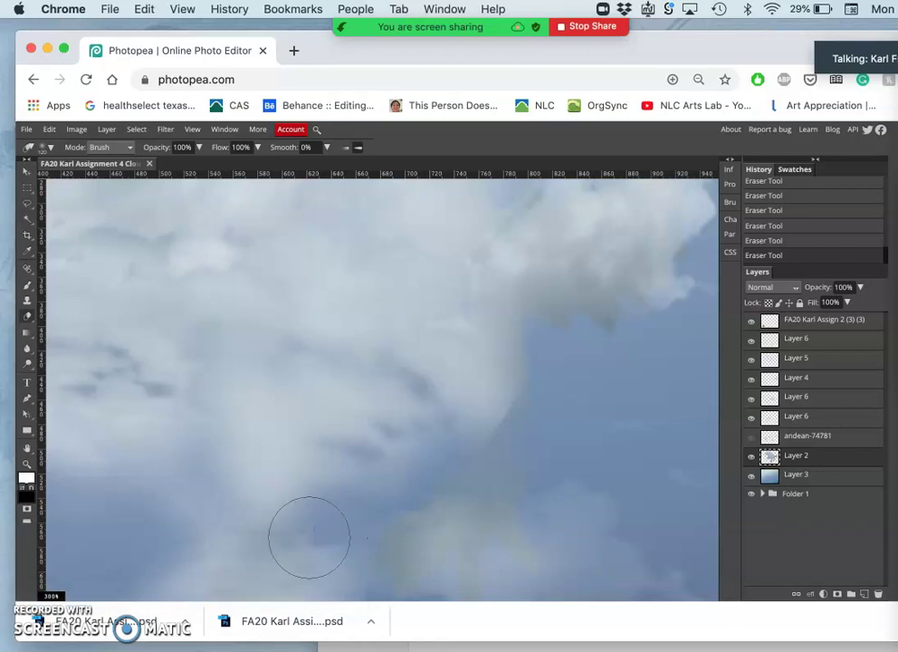
# - Enable Auto-Select, pick the cloud patch over the hind thigh, and compare the image with that layer hidden and shown
pyautogui.press('super+0')
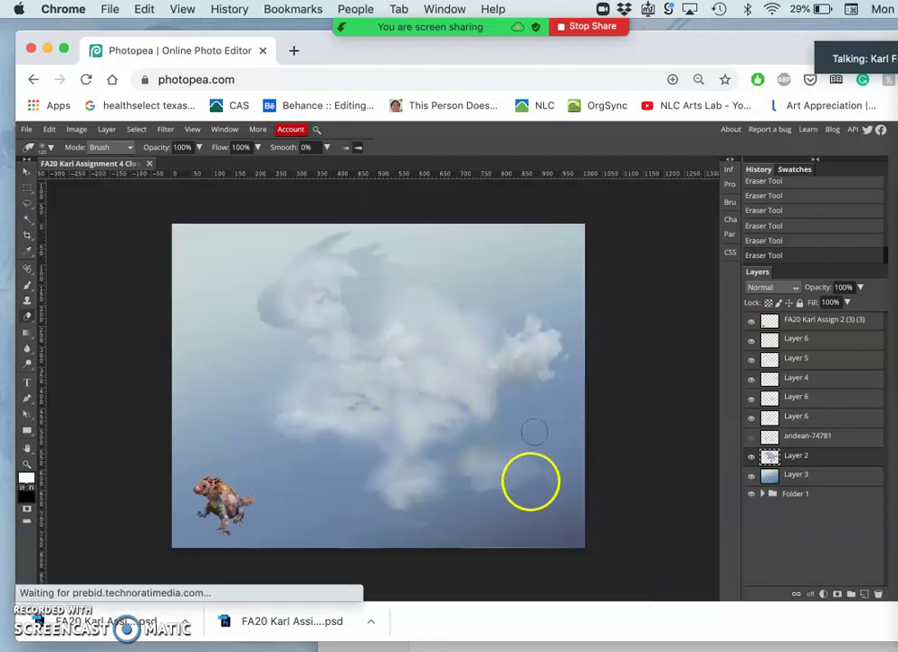
pyautogui.press('super+plus')
pyautogui.press('super+plus')
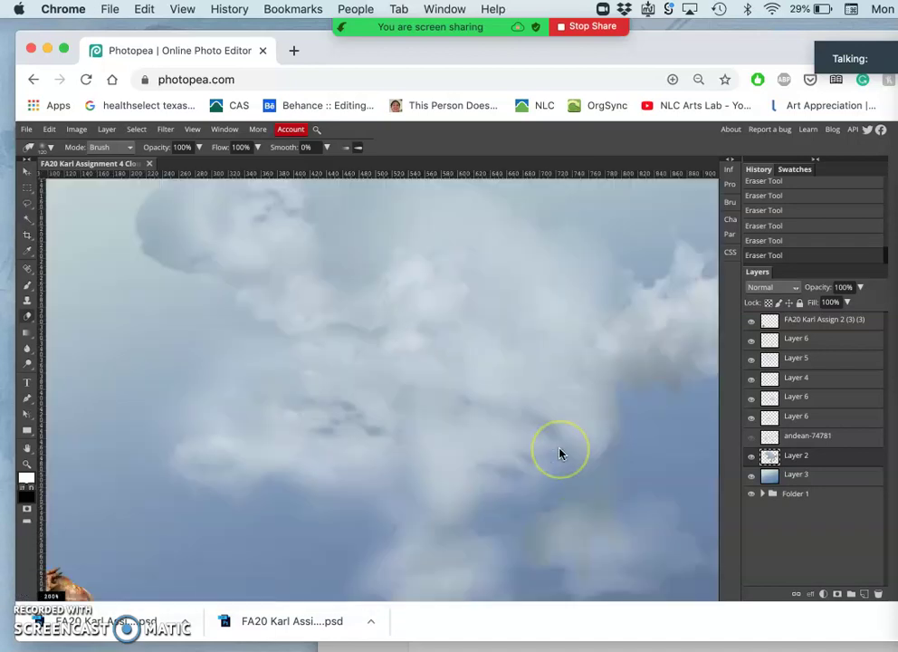
pyautogui.hscroll(6, 559, 454)
pyautogui.scroll(-2, 560, 453)
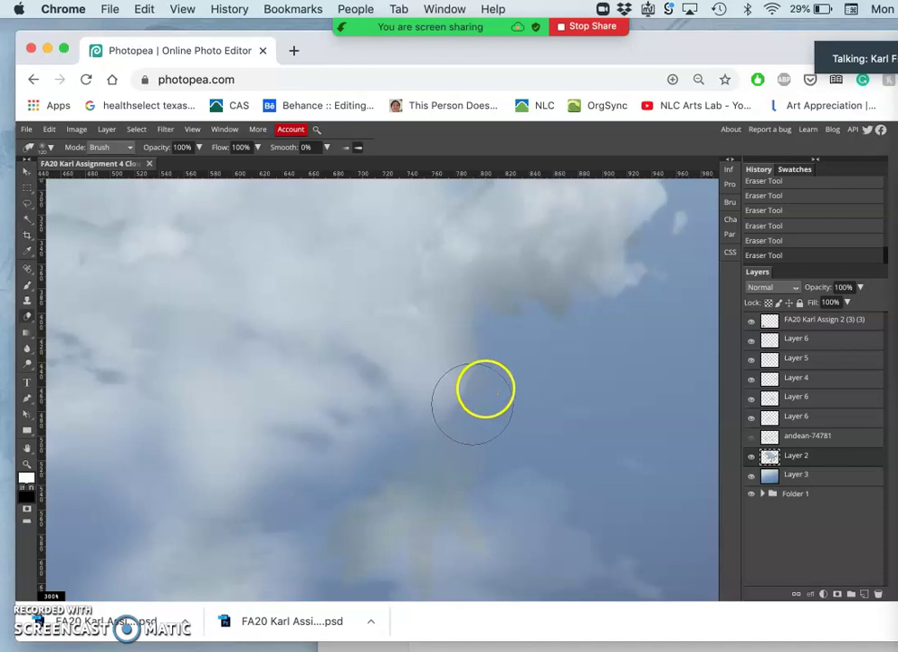
pyautogui.click(27, 170)
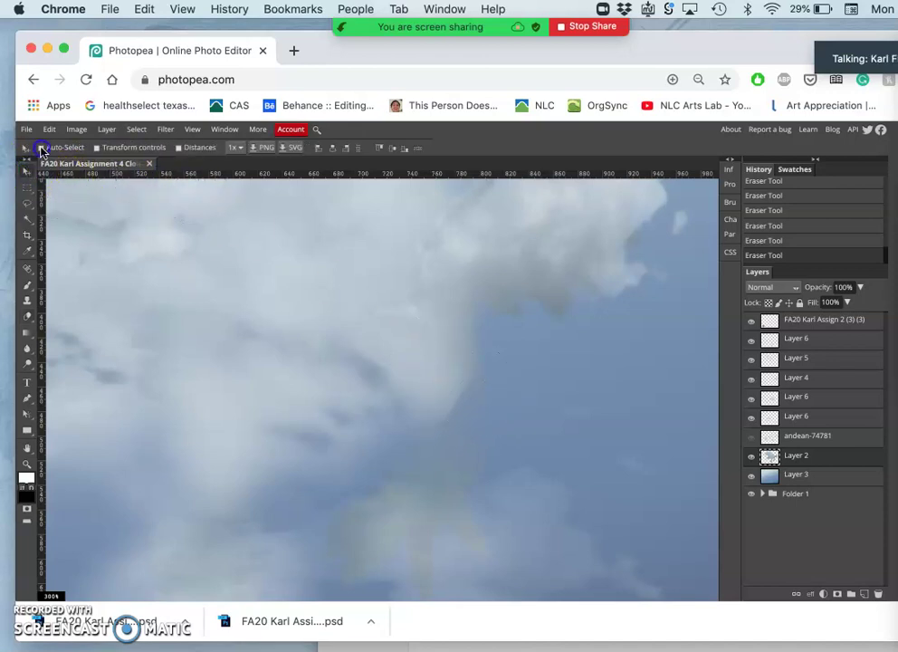
pyautogui.click(453, 381)
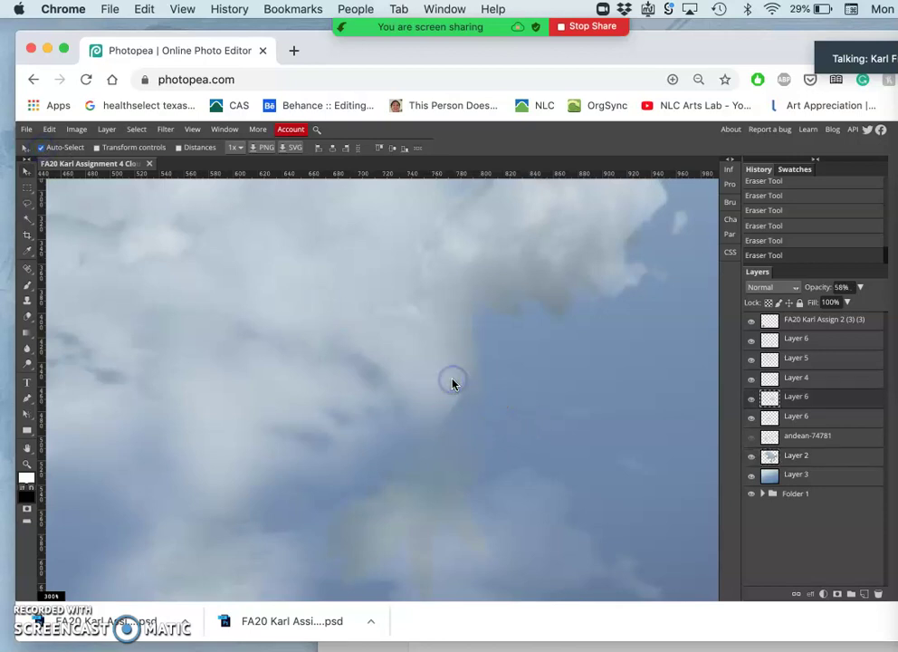
pyautogui.click(751, 400)
pyautogui.click(752, 400)
# - Erase the outer edge of the thigh's Layer 6 cloud patch so it blends into the hind leg
pyautogui.click(783, 399)
pyautogui.click(27, 317)
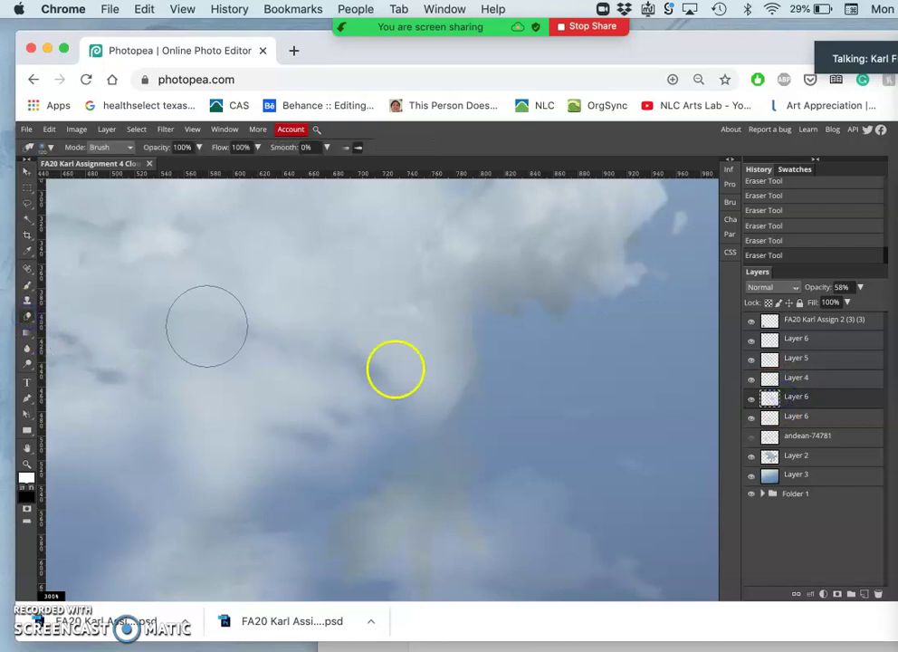
pyautogui.click(463, 393)
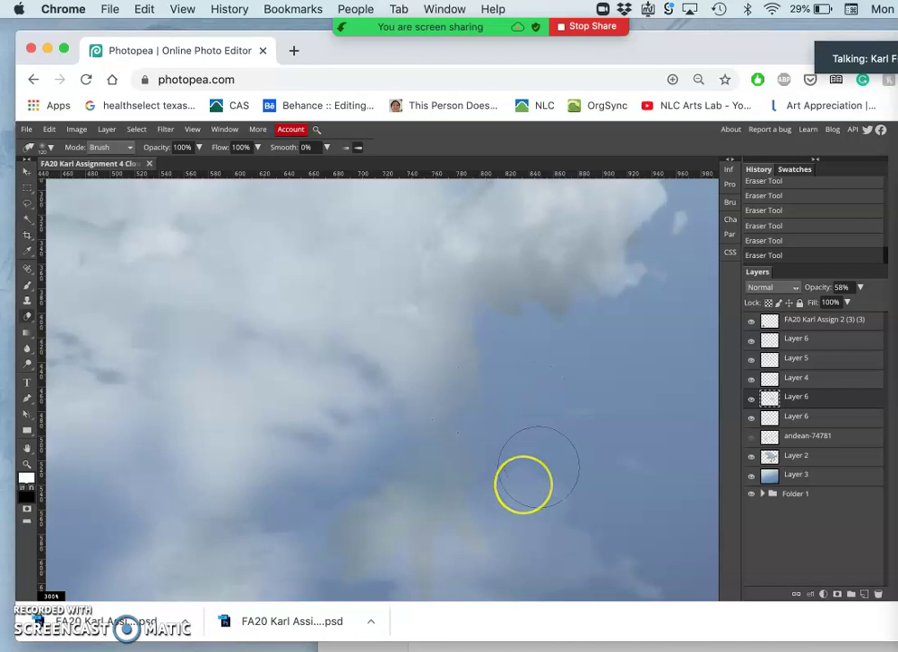
# - Erase Layer 2's silhouette claws that show through the cloud at the hind foot
pyautogui.scroll(-5, 523, 486)
pyautogui.scroll(-5, 524, 486)
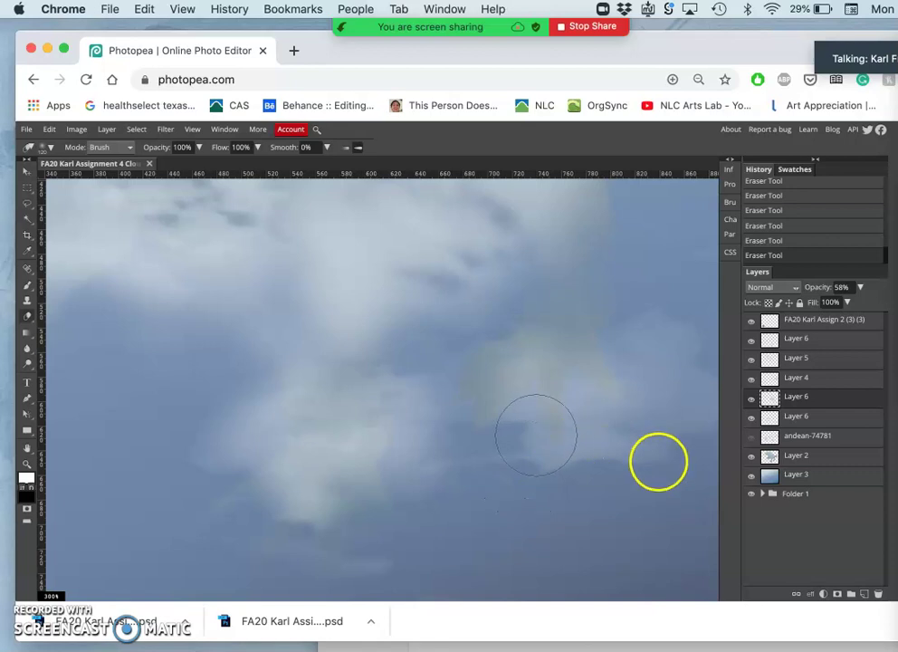
pyautogui.click(771, 466)
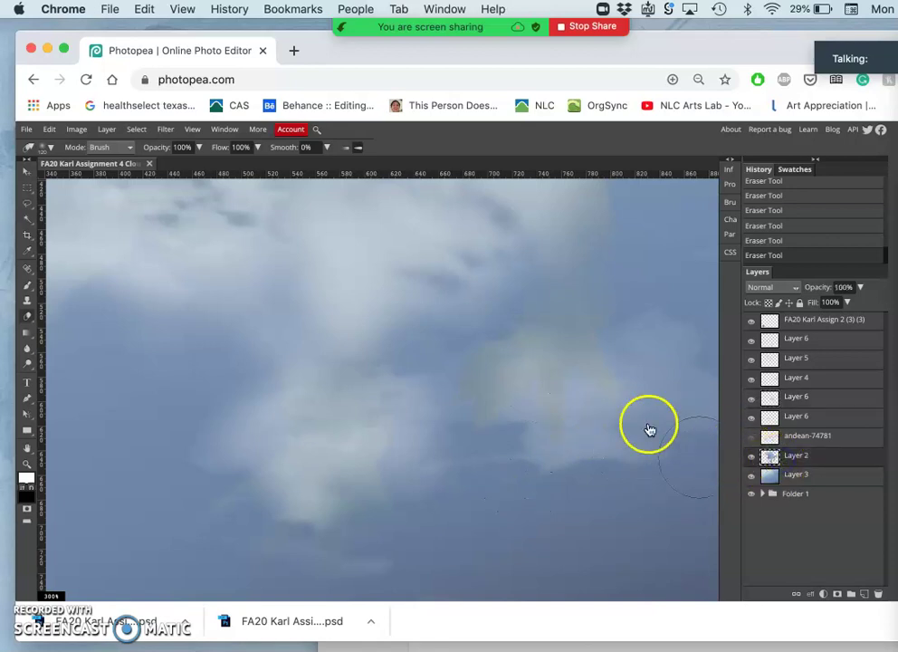
pyautogui.click(555, 398)
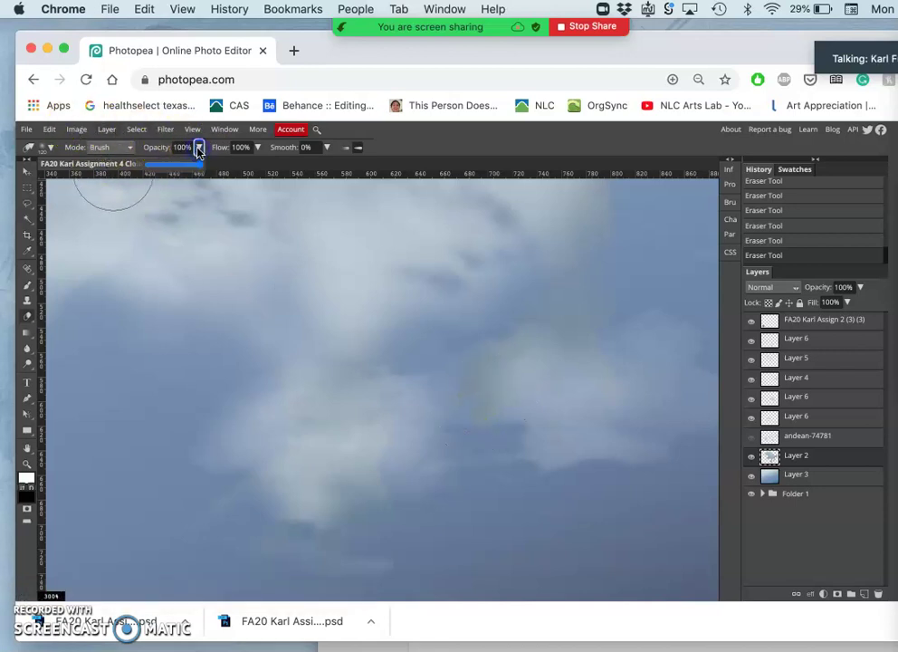
# - Set the eraser's opacity to 51% and fade what remains of Layer 2's silhouette around the feet
pyautogui.click(175, 165)
pyautogui.moveTo(335, 237)
pyautogui.mouseDown()
pyautogui.moveTo(443, 325)
pyautogui.moveTo(478, 402)
pyautogui.moveTo(459, 401)
pyautogui.moveTo(570, 367)
pyautogui.moveTo(618, 340)
pyautogui.moveTo(363, 395)
pyautogui.moveTo(353, 433)
pyautogui.moveTo(408, 492)
pyautogui.mouseUp()
pyautogui.moveTo(362, 534)
pyautogui.mouseDown()
pyautogui.moveTo(288, 564)
pyautogui.moveTo(288, 551)
pyautogui.moveTo(234, 532)
pyautogui.moveTo(198, 482)
pyautogui.mouseUp()
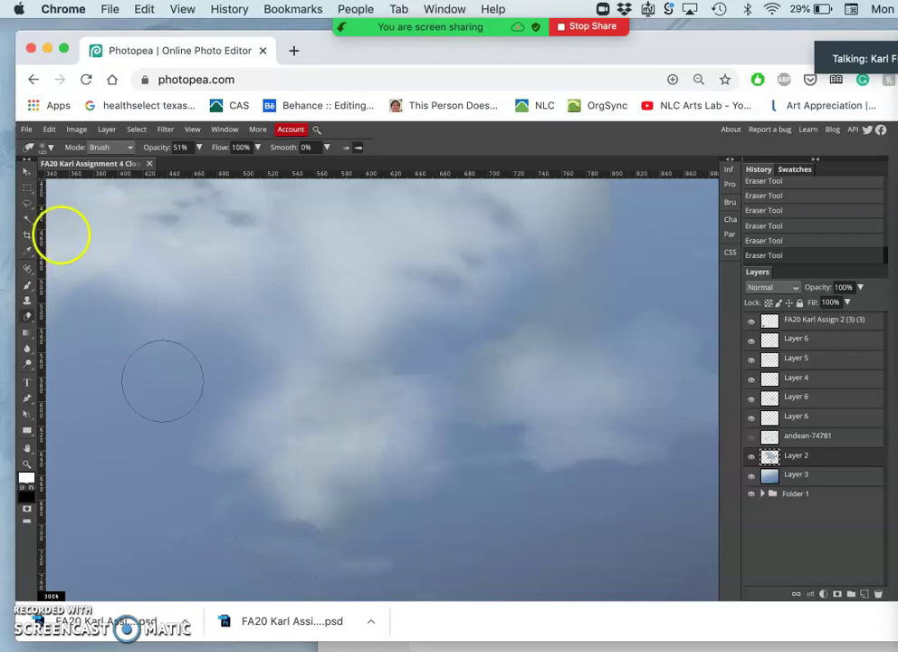
# - Pick the front foot's Layer 6 cloud patch with Auto-Select and compare the image with it hidden and shown
pyautogui.click(26, 174)
pyautogui.click(230, 429)
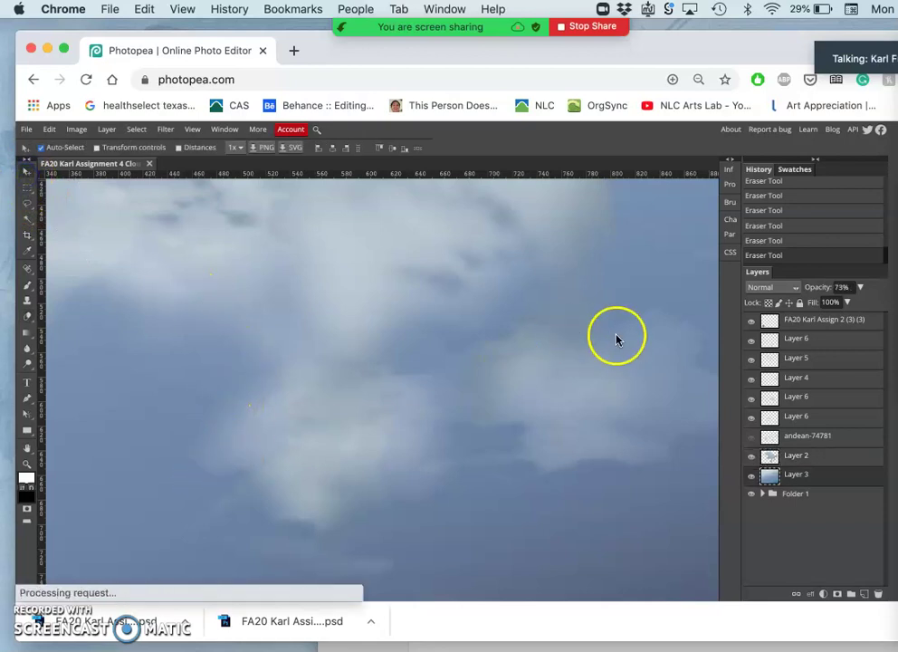
pyautogui.click(245, 444)
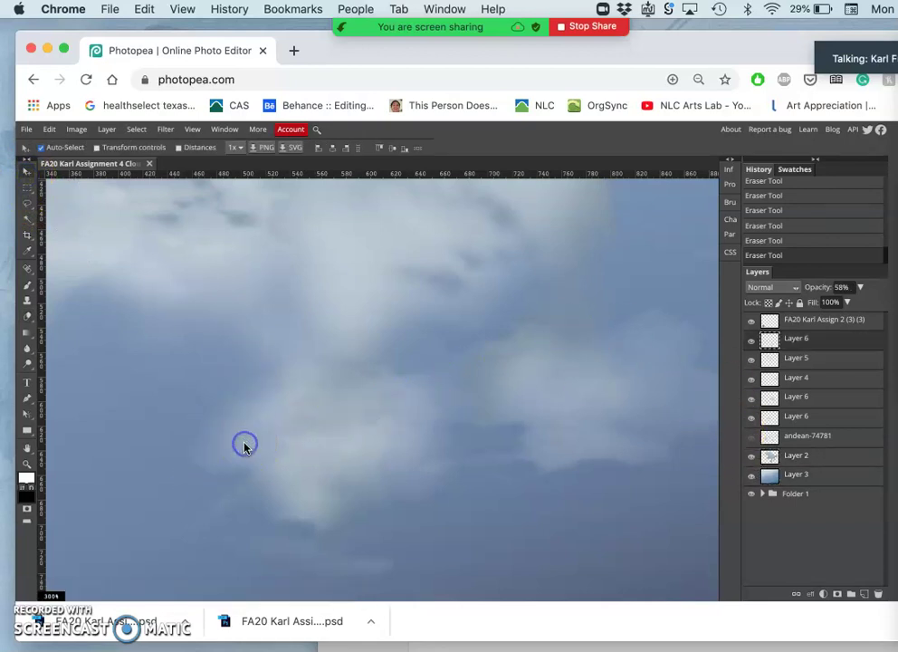
pyautogui.click(751, 340)
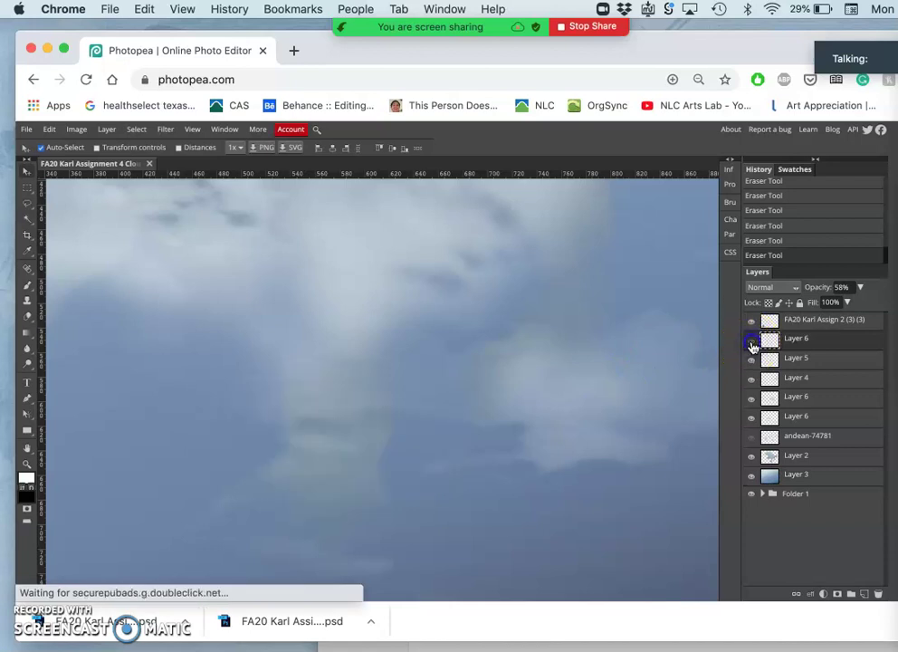
pyautogui.click(750, 340)
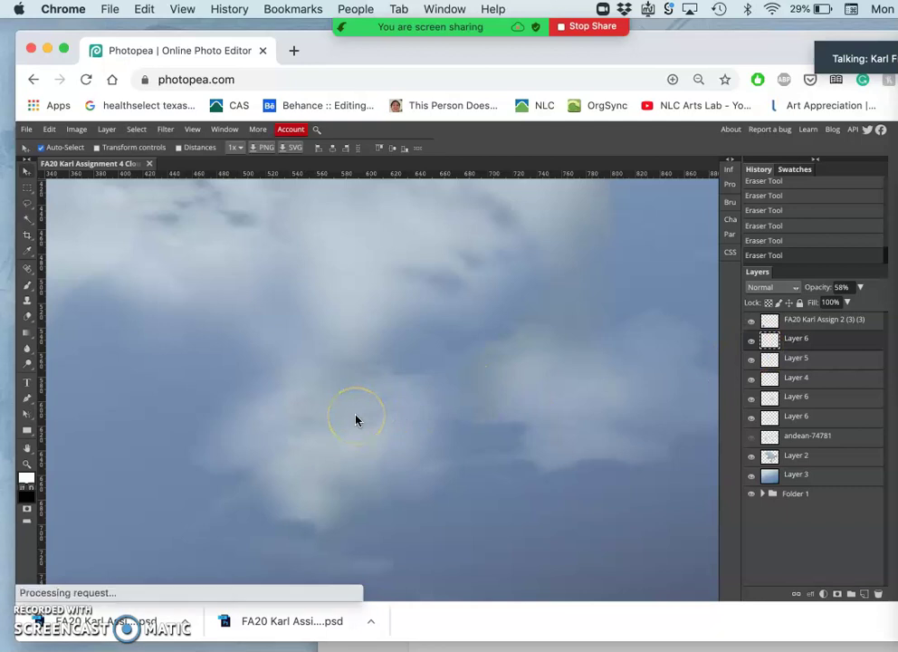
# - Choose the Blur Tool for the front foot's cloud patch and set its brush size to 70 px
pyautogui.scroll(-2, 356, 420)
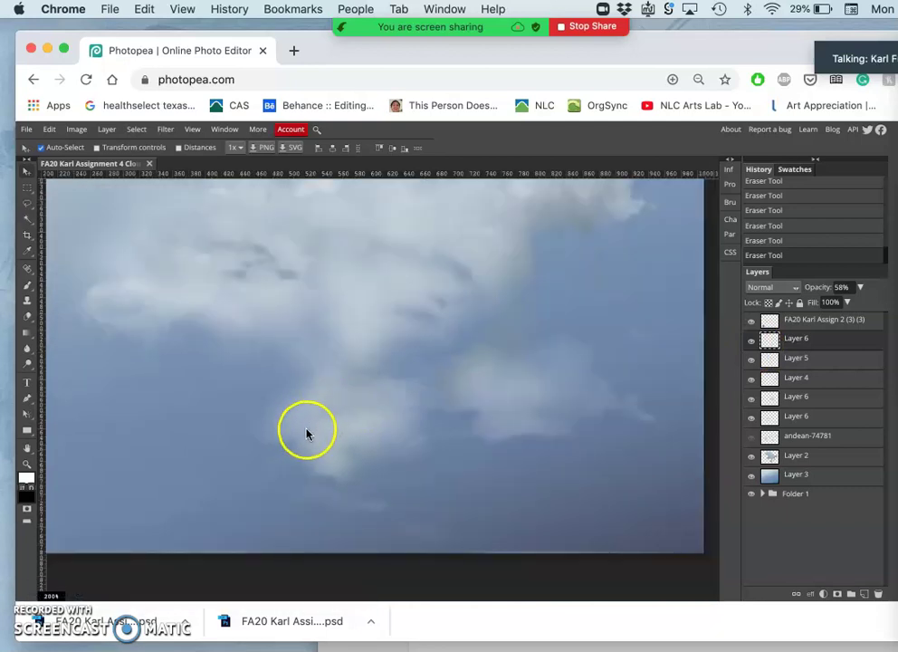
pyautogui.press('super+plus')
pyautogui.press('super+plus')
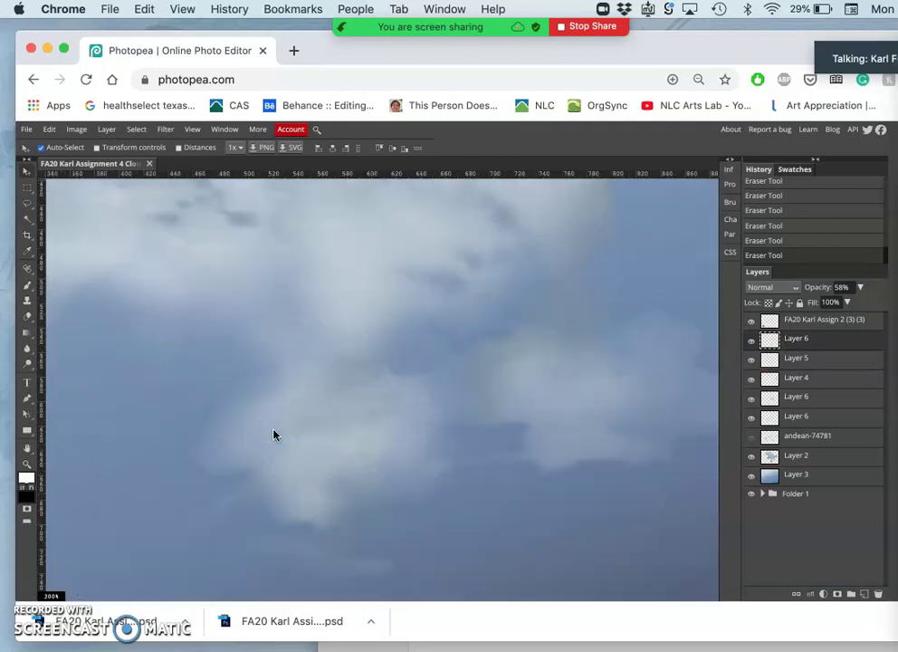
pyautogui.hscroll(-3, 274, 435)
pyautogui.scroll(-2, 274, 434)
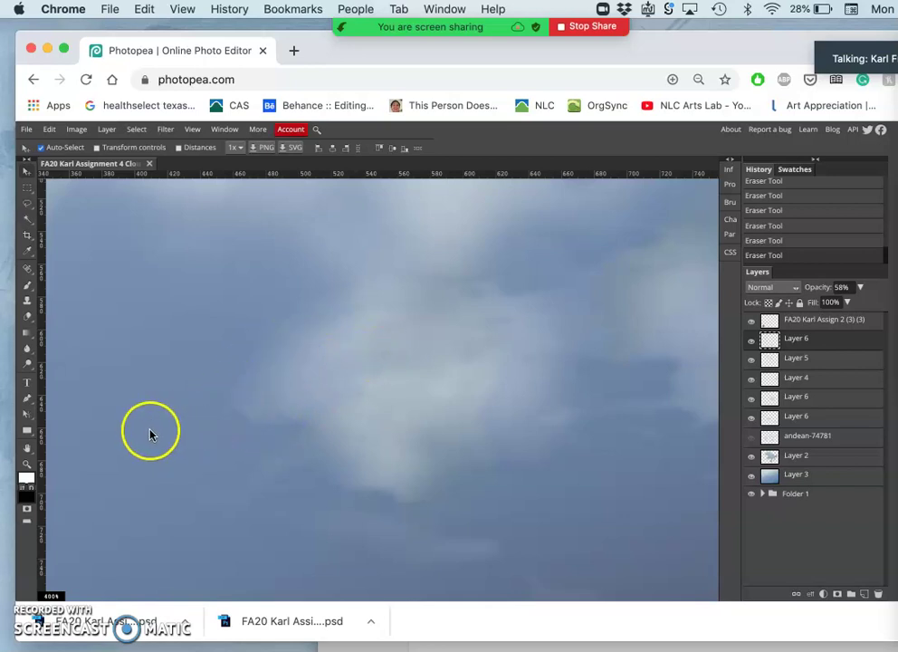
pyautogui.click(28, 349)
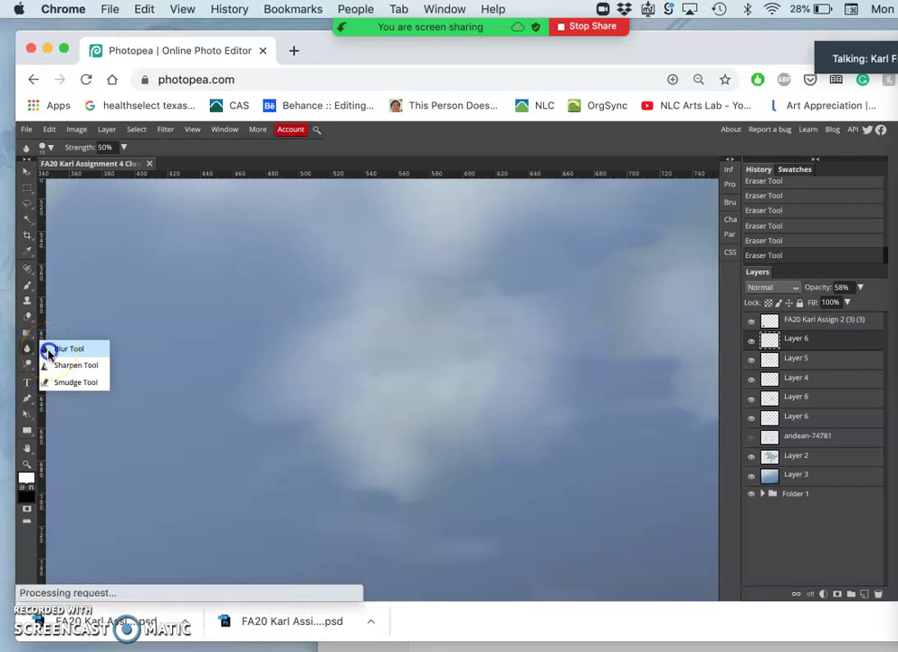
pyautogui.click(50, 352)
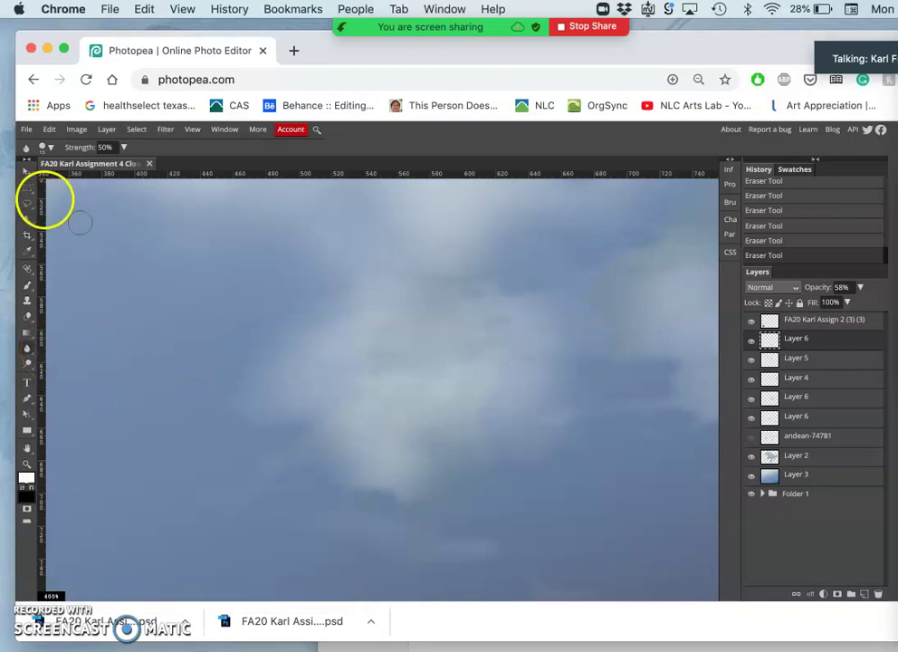
pyautogui.click(45, 147)
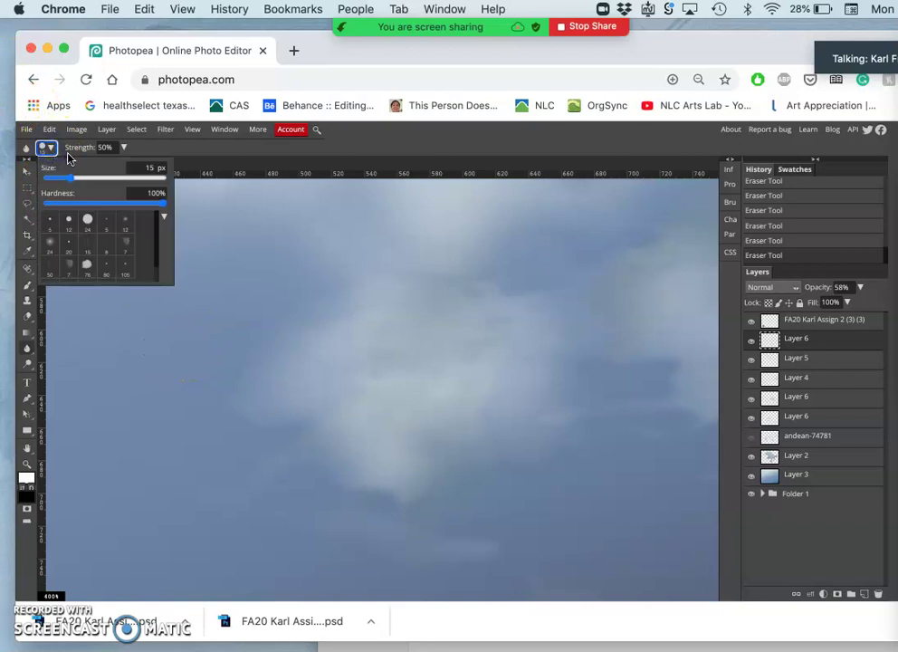
pyautogui.click(104, 179)
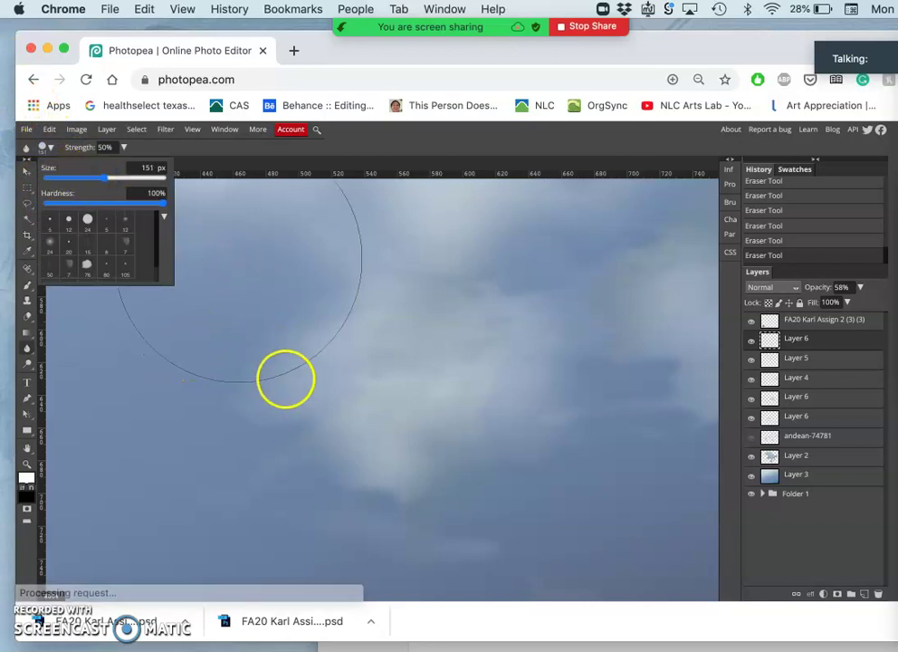
pyautogui.moveTo(120, 209)
pyautogui.mouseDown()
pyautogui.moveTo(124, 181)
pyautogui.moveTo(90, 176)
pyautogui.mouseUp()
# - Blur the edges of the front foot's cloud patch, from its outer side up to the ankle
pyautogui.moveTo(280, 372)
pyautogui.mouseDown()
pyautogui.moveTo(289, 385)
pyautogui.moveTo(253, 395)
pyautogui.moveTo(256, 363)
pyautogui.moveTo(255, 375)
pyautogui.moveTo(334, 478)
pyautogui.mouseUp()
pyautogui.click(253, 396)
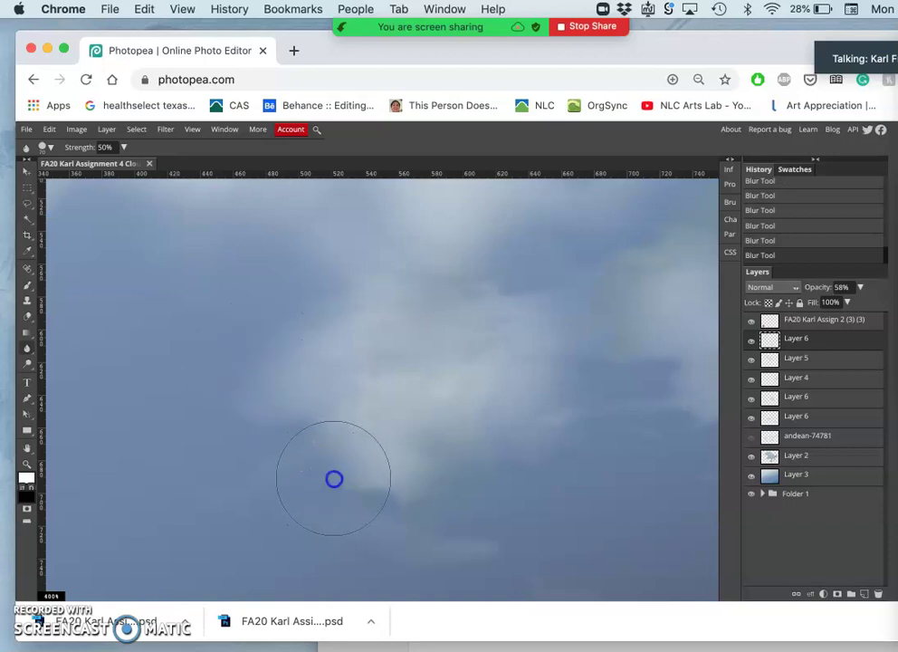
pyautogui.moveTo(435, 521)
pyautogui.mouseDown()
pyautogui.moveTo(390, 525)
pyautogui.moveTo(263, 440)
pyautogui.moveTo(366, 350)
pyautogui.moveTo(363, 333)
pyautogui.moveTo(400, 296)
pyautogui.moveTo(455, 273)
pyautogui.mouseUp()
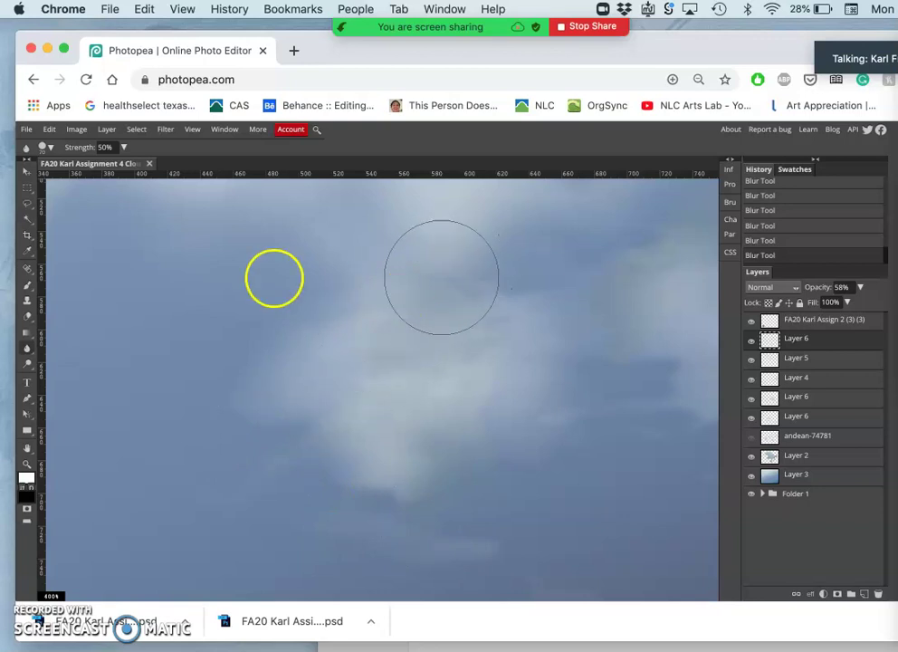
# - Choose the Smudge Tool and set its brush to 62 px with 0% hardness
pyautogui.moveTo(27, 353)
pyautogui.mouseDown()
pyautogui.moveTo(56, 352)
pyautogui.moveTo(64, 392)
pyautogui.mouseUp()
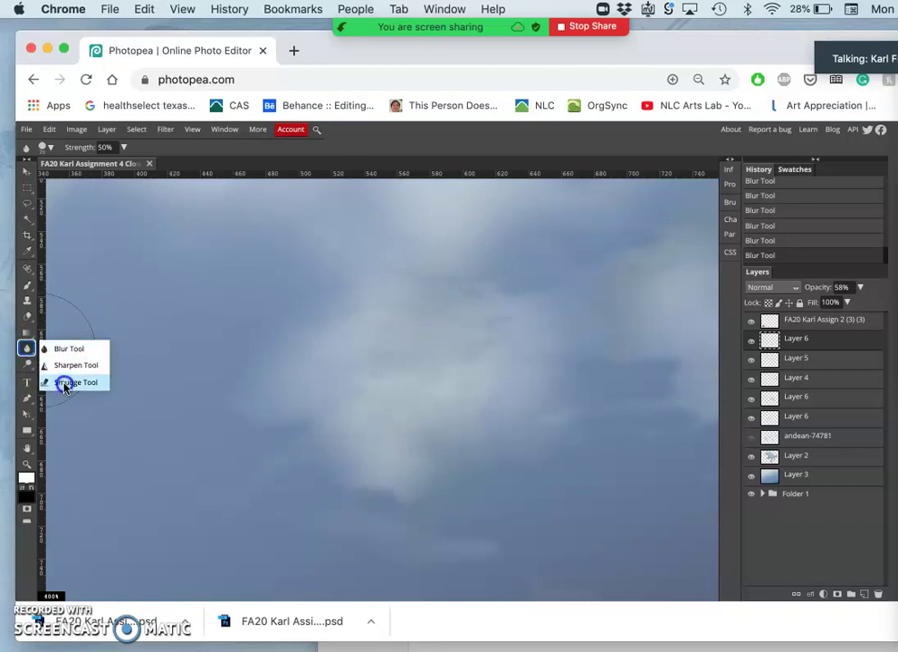
pyautogui.click(65, 384)
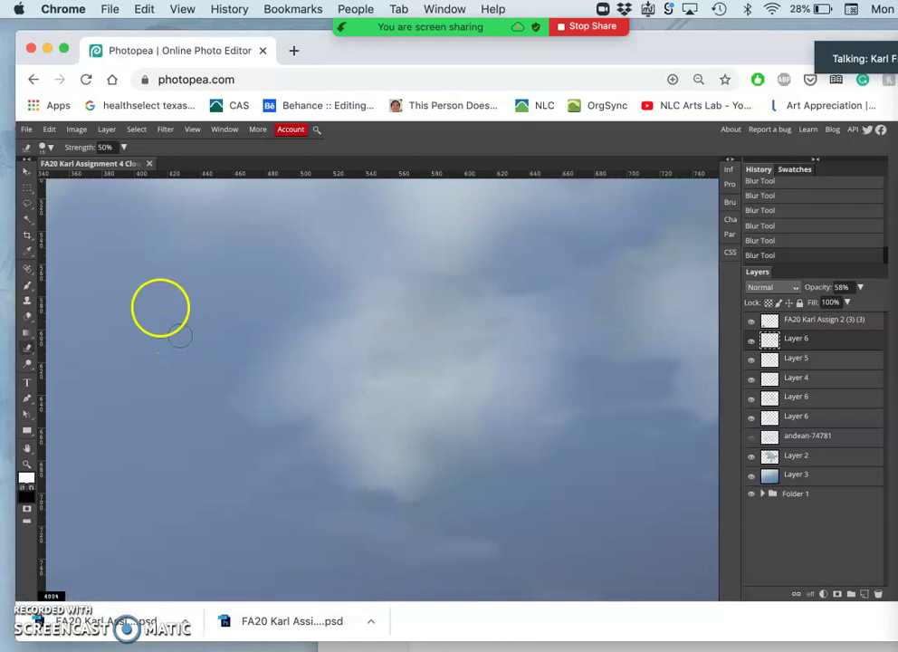
pyautogui.click(51, 148)
pyautogui.moveTo(63, 207); pyautogui.dragTo(42, 201)
pyautogui.click(88, 177)
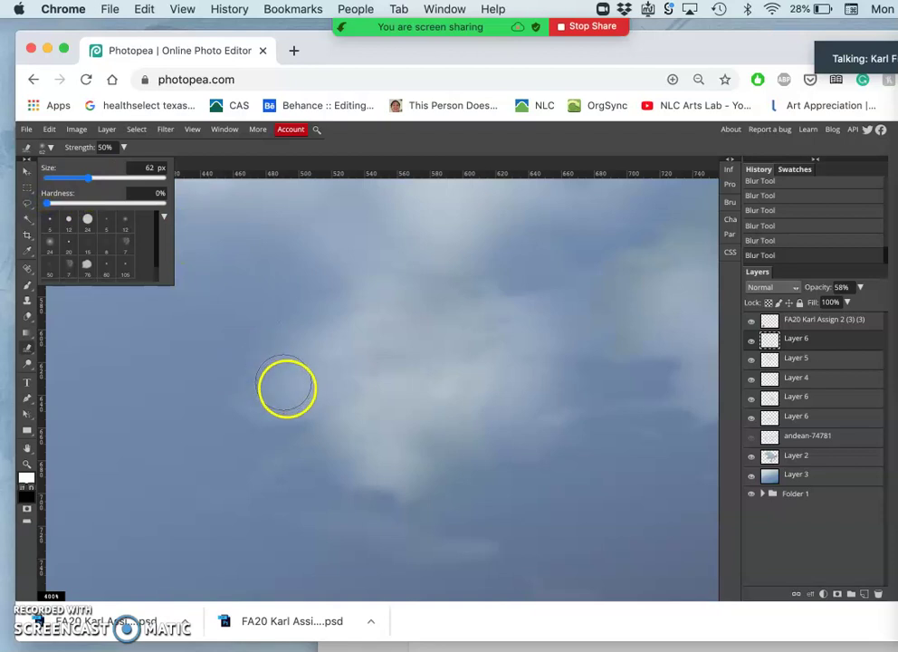
# - Smudge the edges of the front foot's cloud patch outward on both sides and around its upper part
pyautogui.click(274, 390)
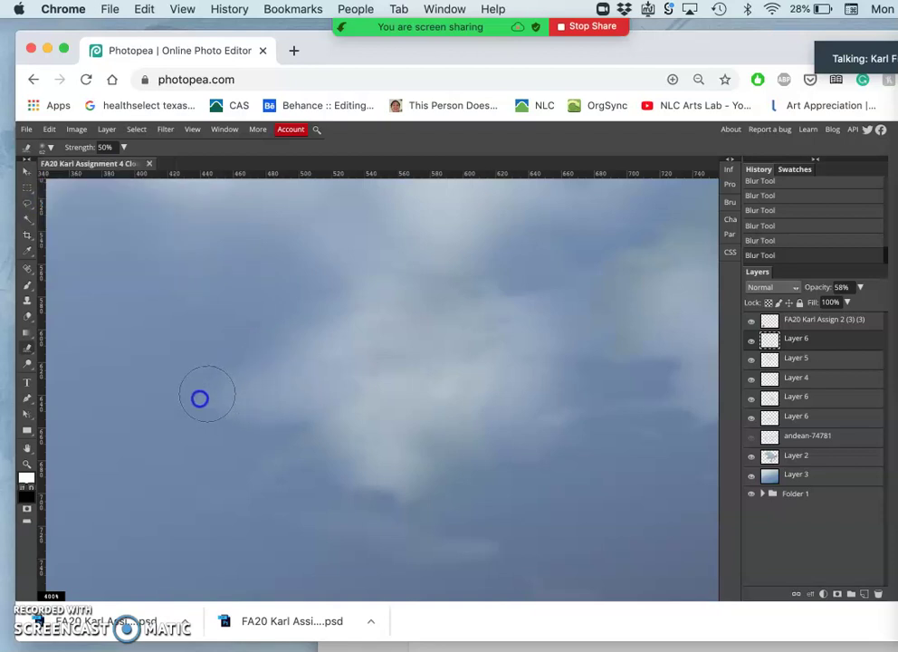
pyautogui.moveTo(154, 398)
pyautogui.mouseDown()
pyautogui.moveTo(282, 355)
pyautogui.moveTo(348, 369)
pyautogui.moveTo(409, 303)
pyautogui.moveTo(417, 277)
pyautogui.moveTo(549, 263)
pyautogui.mouseUp()
pyautogui.moveTo(477, 391); pyautogui.dragTo(541, 388)
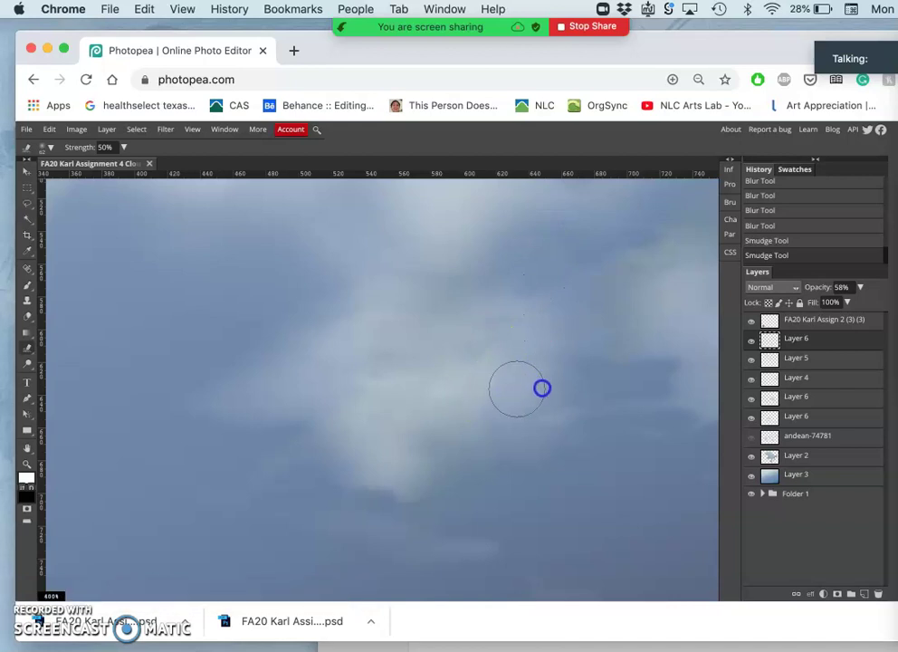
pyautogui.moveTo(602, 382); pyautogui.dragTo(602, 382)
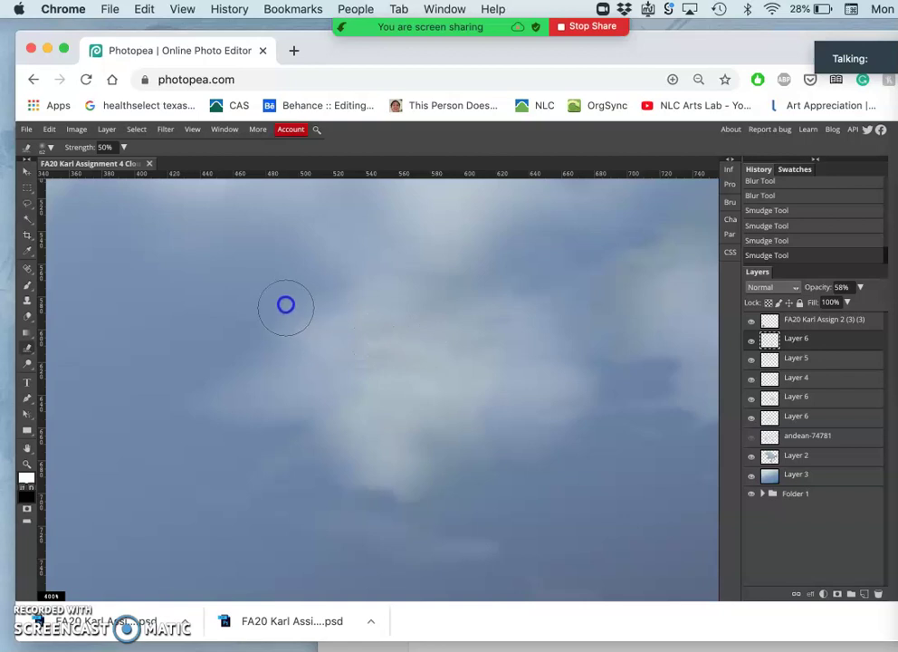
pyautogui.moveTo(251, 336); pyautogui.dragTo(234, 333)
# - Show the hidden andean-74781 cloud layer and select it
pyautogui.scroll(2, 419, 451)
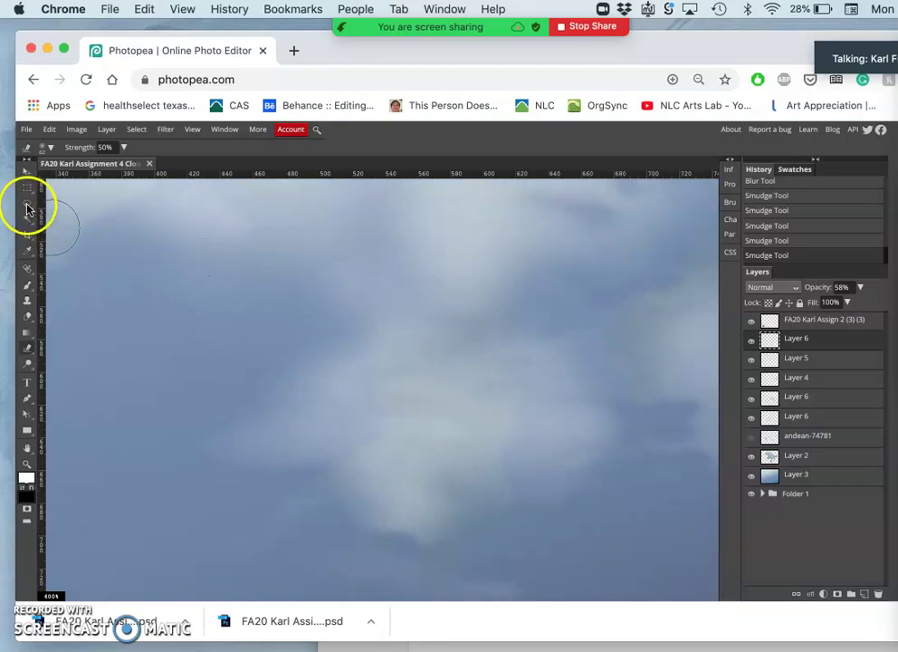
pyautogui.click(26, 171)
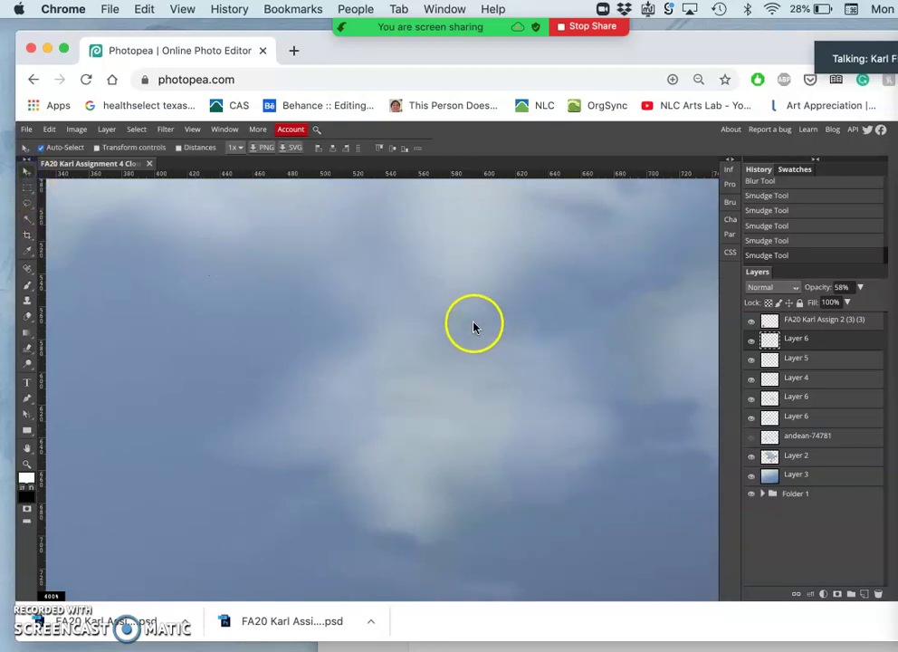
pyautogui.click(759, 456)
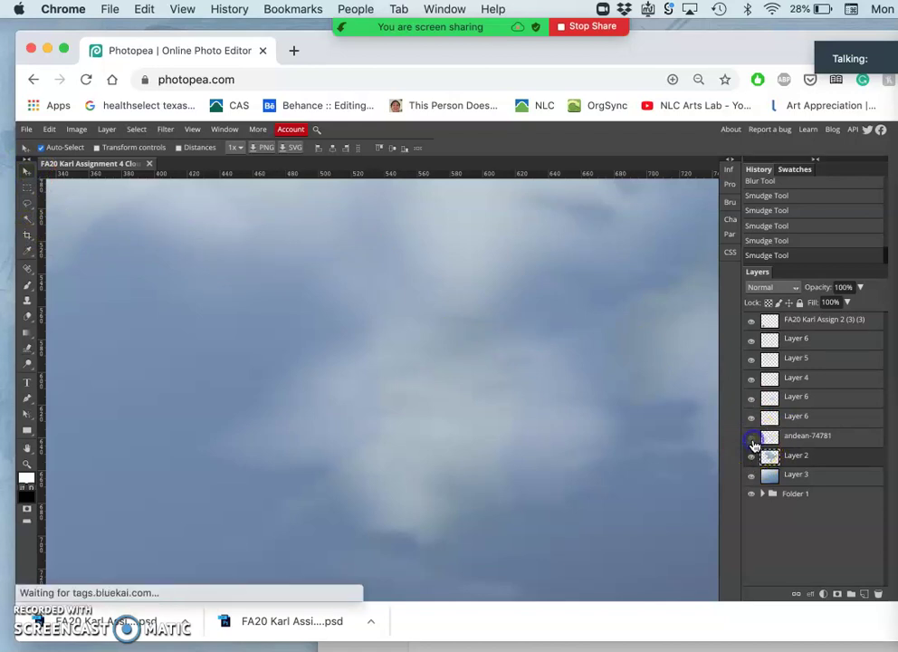
pyautogui.click(752, 439)
pyautogui.click(752, 439)
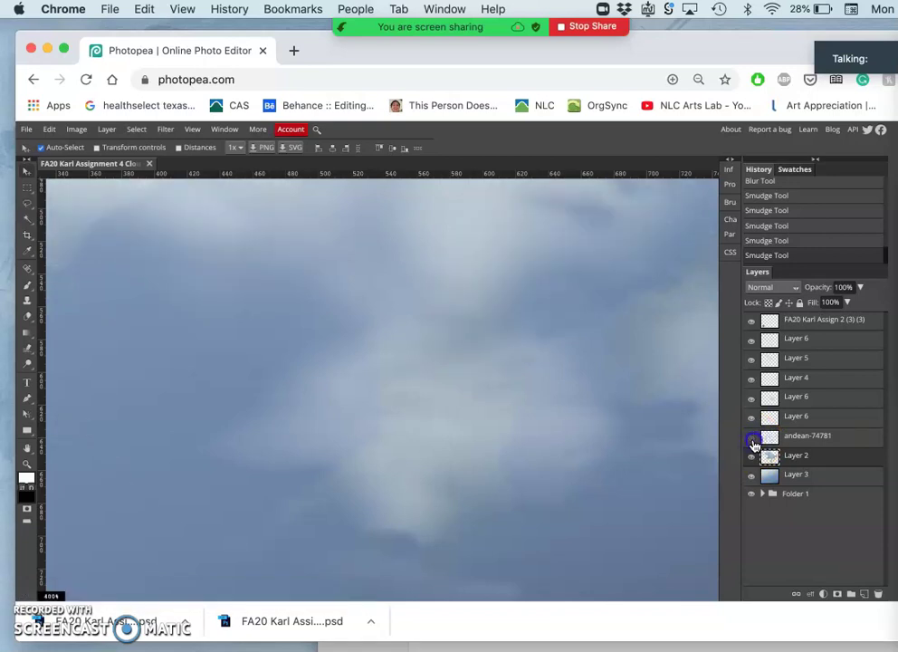
pyautogui.click(753, 440)
pyautogui.click(804, 434)
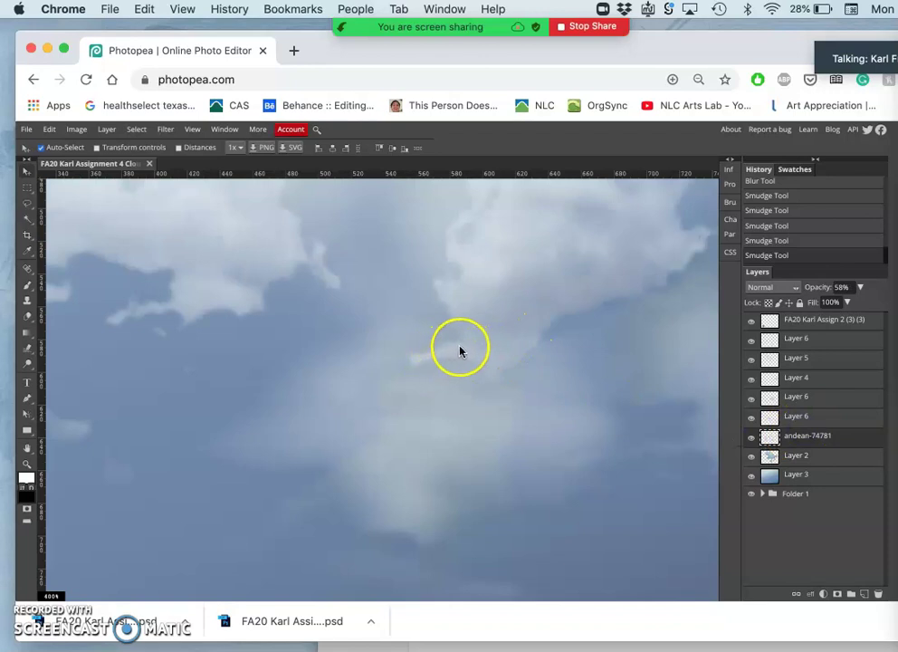
# - Move the andean-74781 cloud slightly left and smudge its lower tip into the front foot's ankle
pyautogui.moveTo(456, 351); pyautogui.dragTo(423, 351)
pyautogui.click(27, 348)
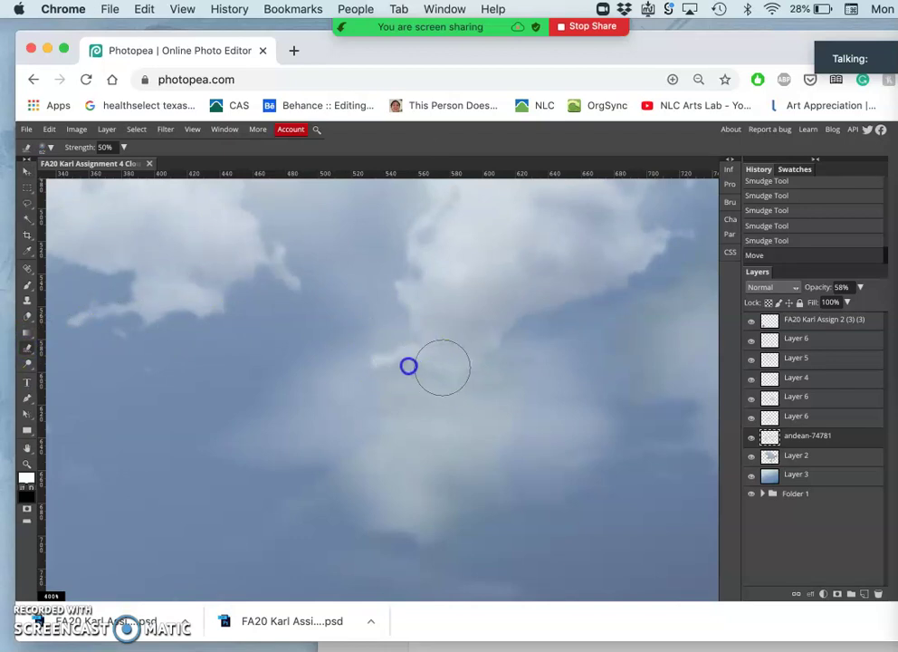
pyautogui.moveTo(390, 350); pyautogui.dragTo(369, 343)
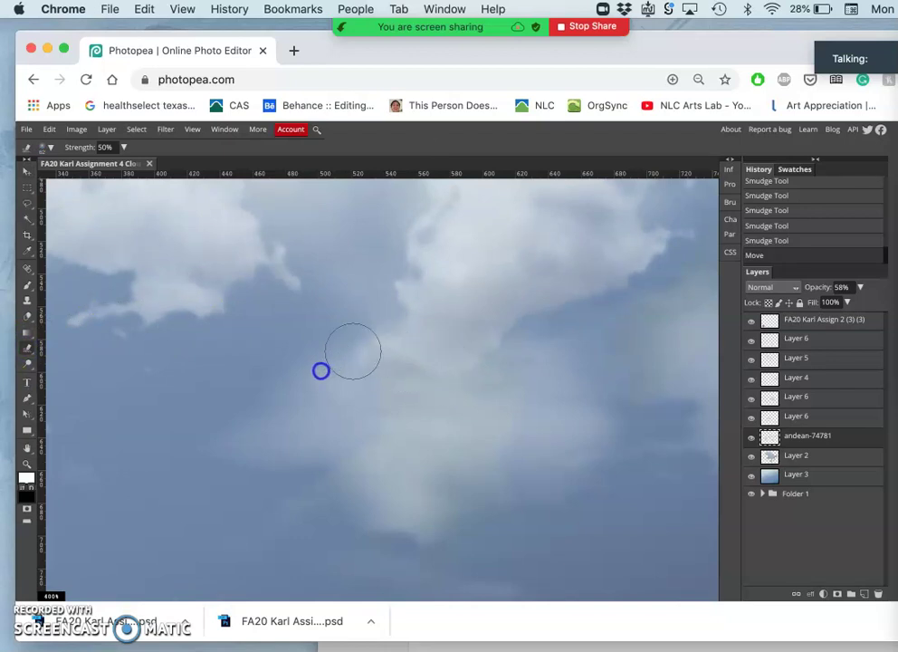
pyautogui.moveTo(273, 350)
pyautogui.mouseDown()
pyautogui.moveTo(345, 367)
pyautogui.moveTo(413, 327)
pyautogui.moveTo(416, 291)
pyautogui.moveTo(378, 297)
pyautogui.mouseUp()
# - Smudge the andean-74781 cloud along the lower body and between the front and hind legs
pyautogui.scroll(-2, 361, 294)
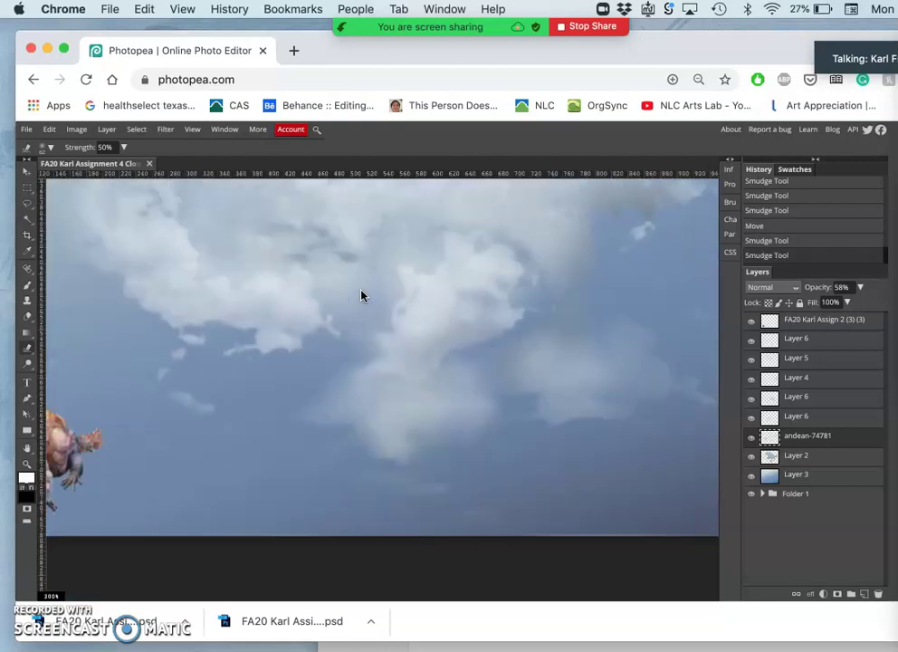
pyautogui.scroll(-2, 361, 294)
pyautogui.moveTo(361, 292); pyautogui.dragTo(417, 377)
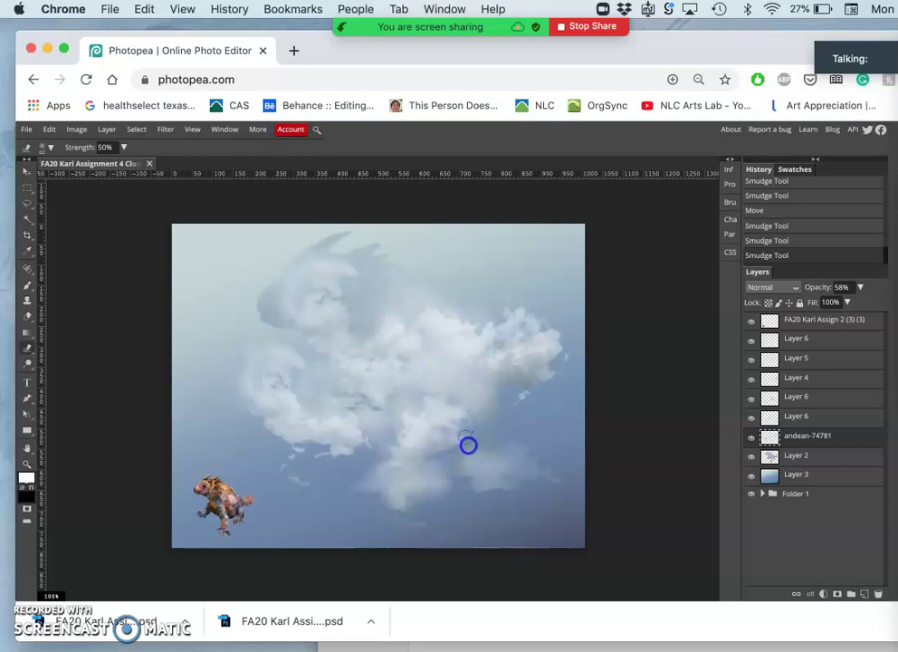
pyautogui.moveTo(469, 450)
pyautogui.mouseDown()
pyautogui.moveTo(480, 429)
pyautogui.moveTo(456, 419)
pyautogui.moveTo(462, 433)
pyautogui.moveTo(487, 423)
pyautogui.mouseUp()
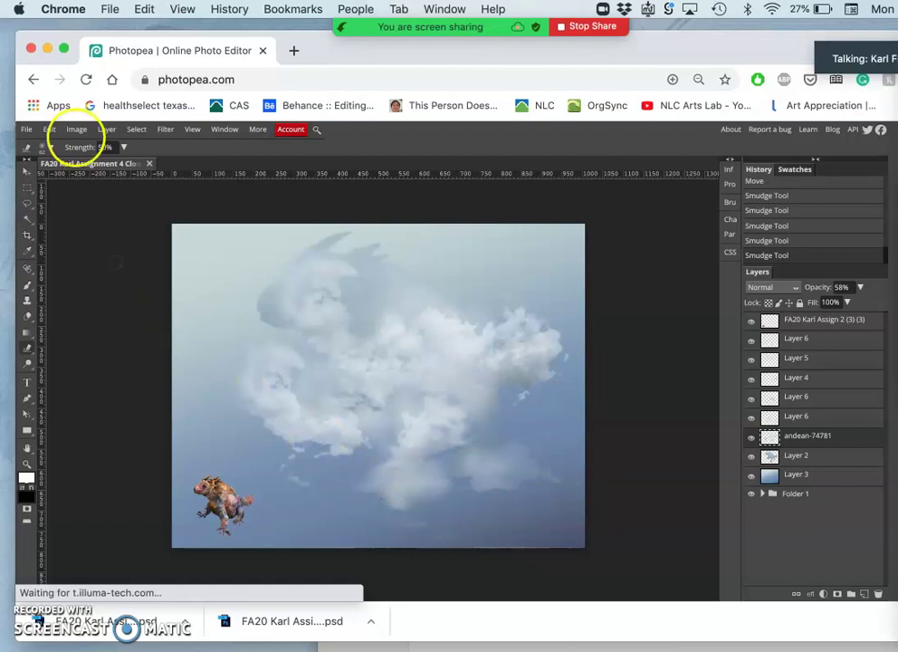
# - Set the smudge brush size to 530 px and pull the andean-74781 cloud below the head outward to the left
pyautogui.click(50, 147)
pyautogui.moveTo(111, 179); pyautogui.dragTo(140, 181)
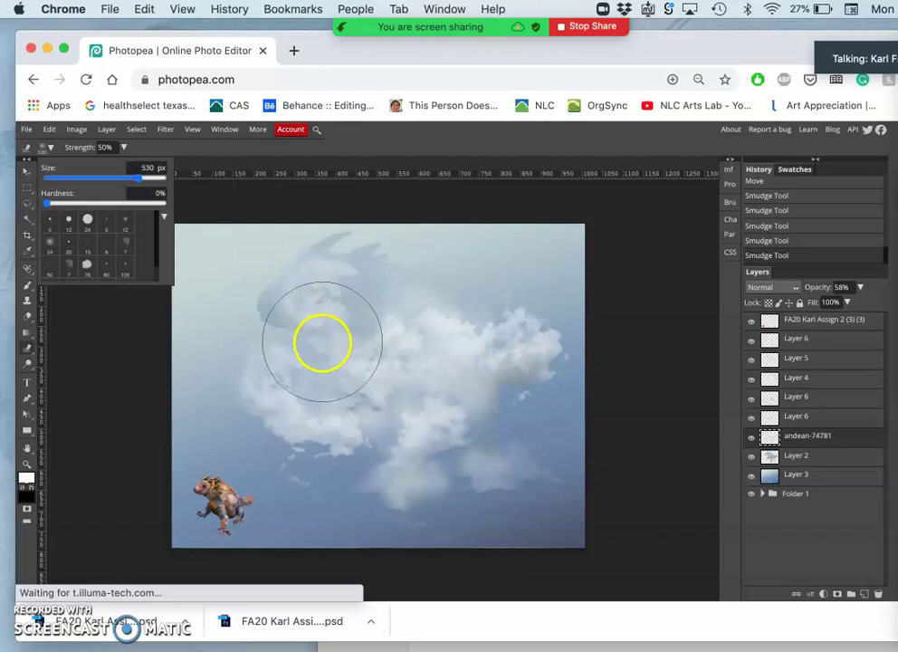
pyautogui.moveTo(311, 368)
pyautogui.mouseDown()
pyautogui.moveTo(268, 381)
pyautogui.moveTo(223, 372)
pyautogui.mouseUp()
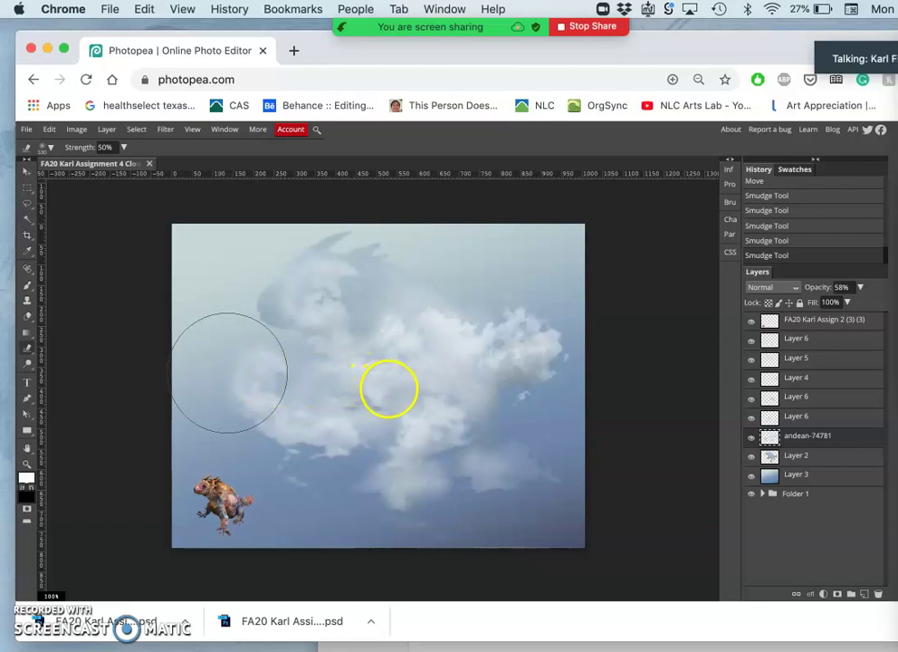
# - Try to smudge the andean-74781 cloud from the body toward the tail with the large brush
pyautogui.moveTo(429, 363)
pyautogui.mouseDown()
pyautogui.moveTo(485, 347)
pyautogui.moveTo(518, 375)
pyautogui.mouseUp()
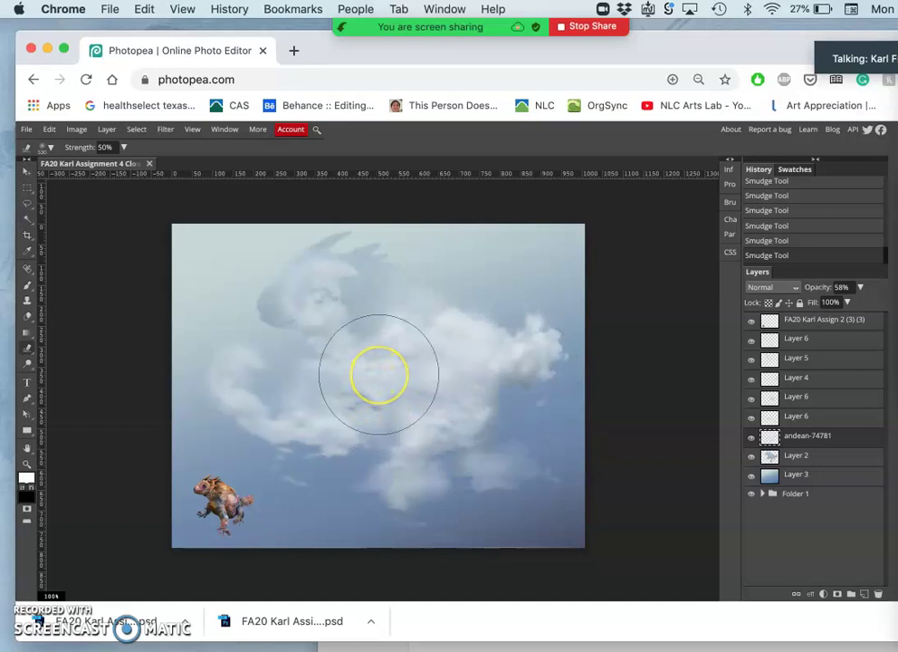
pyautogui.press('super+z')
pyautogui.moveTo(427, 360)
pyautogui.mouseDown()
pyautogui.moveTo(459, 348)
pyautogui.moveTo(479, 353)
pyautogui.moveTo(513, 382)
pyautogui.mouseUp()
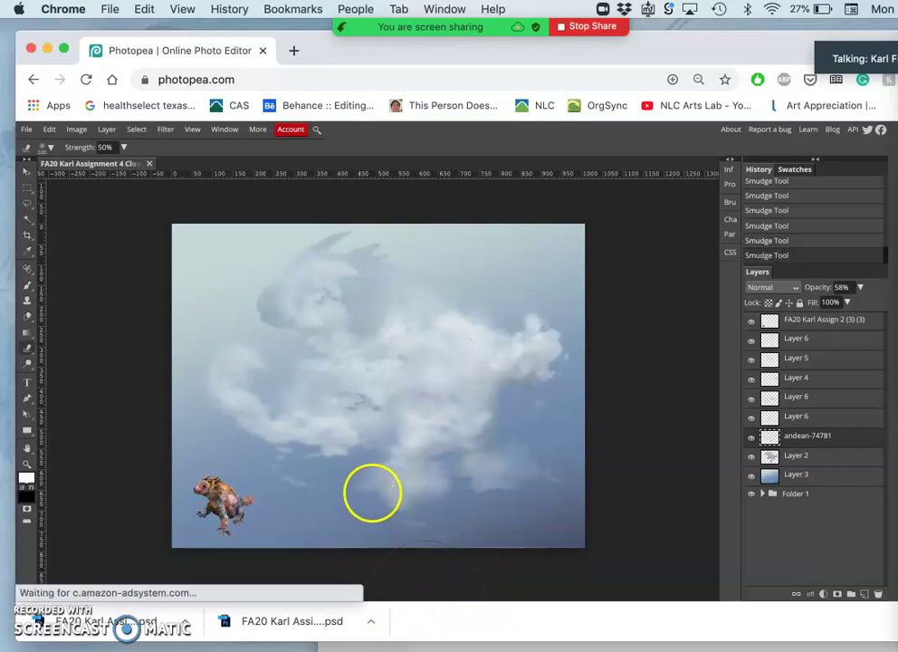
pyautogui.moveTo(361, 475); pyautogui.dragTo(345, 437)
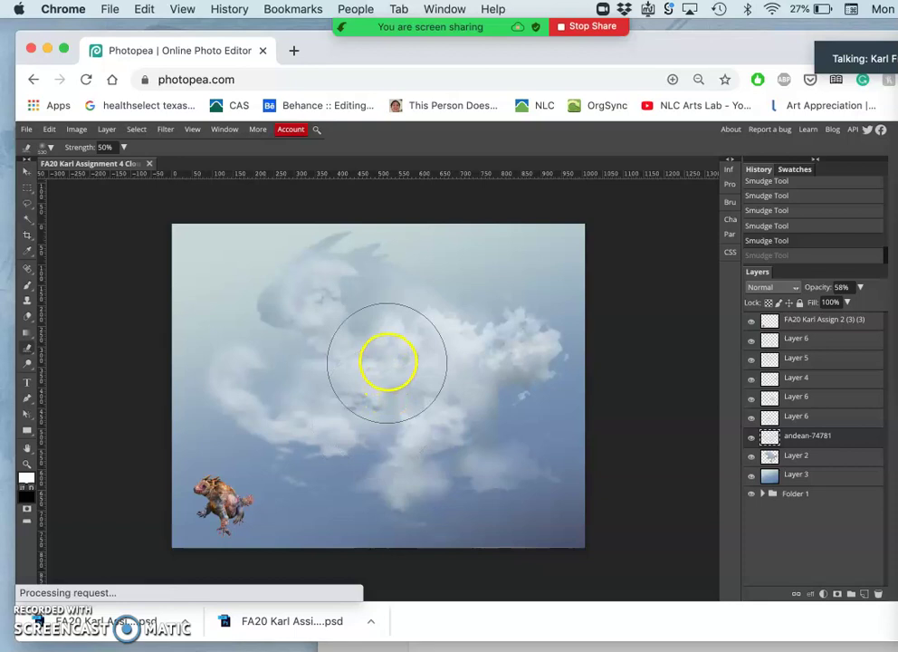
# - Smudge the andean-74781 cloud across the middle of the body and around the hind leg
pyautogui.click(389, 359)
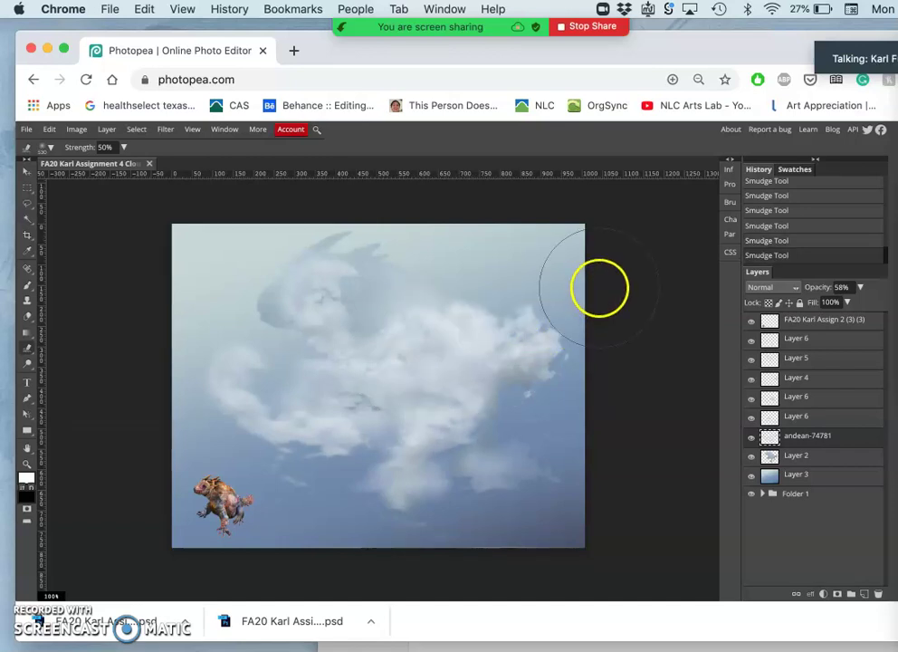
pyautogui.moveTo(516, 418)
pyautogui.mouseDown()
pyautogui.moveTo(528, 429)
pyautogui.moveTo(469, 436)
pyautogui.mouseUp()
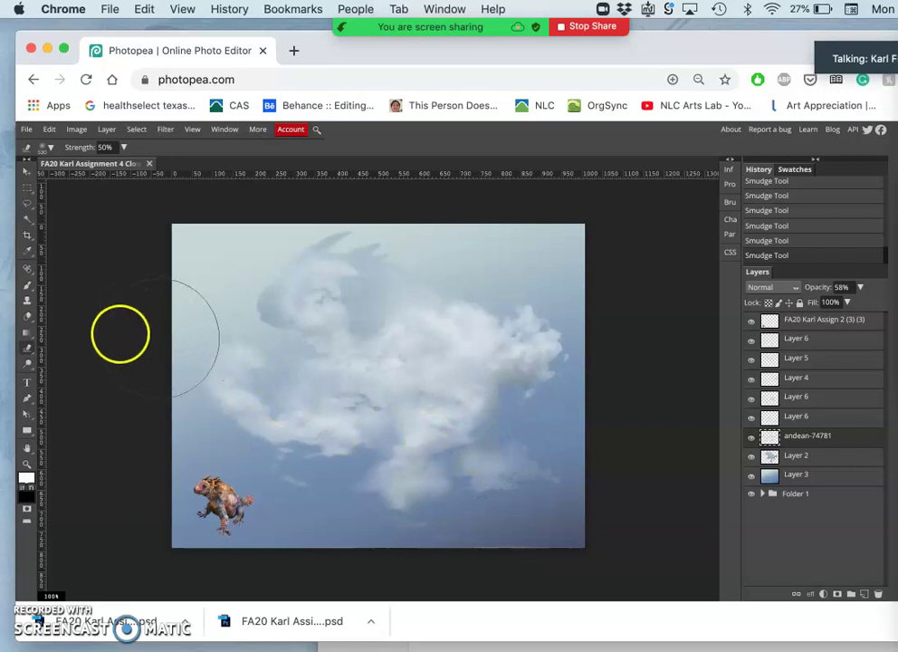
# - Set the eraser size to 350 px and fade the andean-74781 cloud spilling past the chest and below the body
pyautogui.click(26, 318)
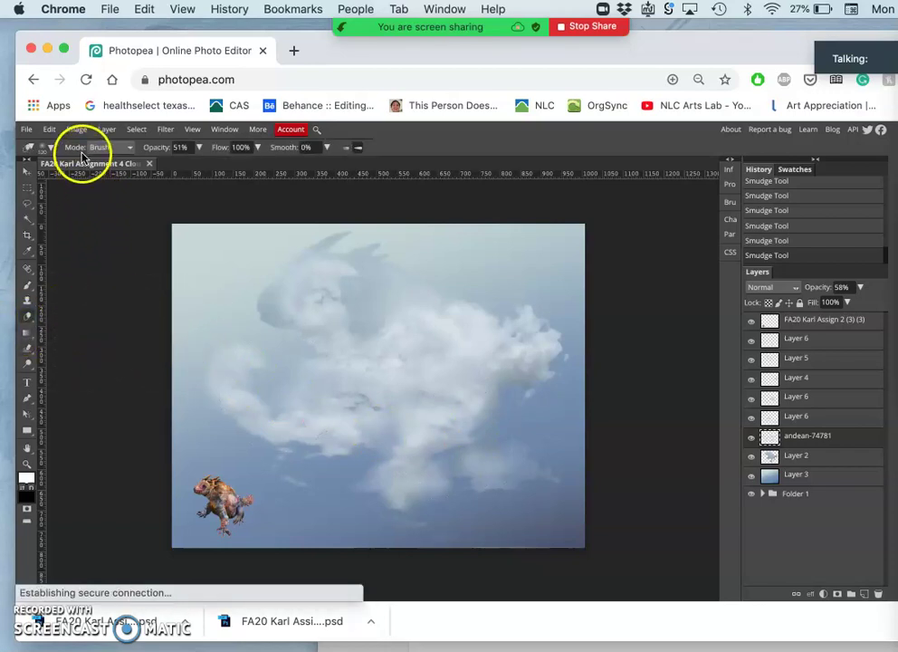
pyautogui.click(46, 147)
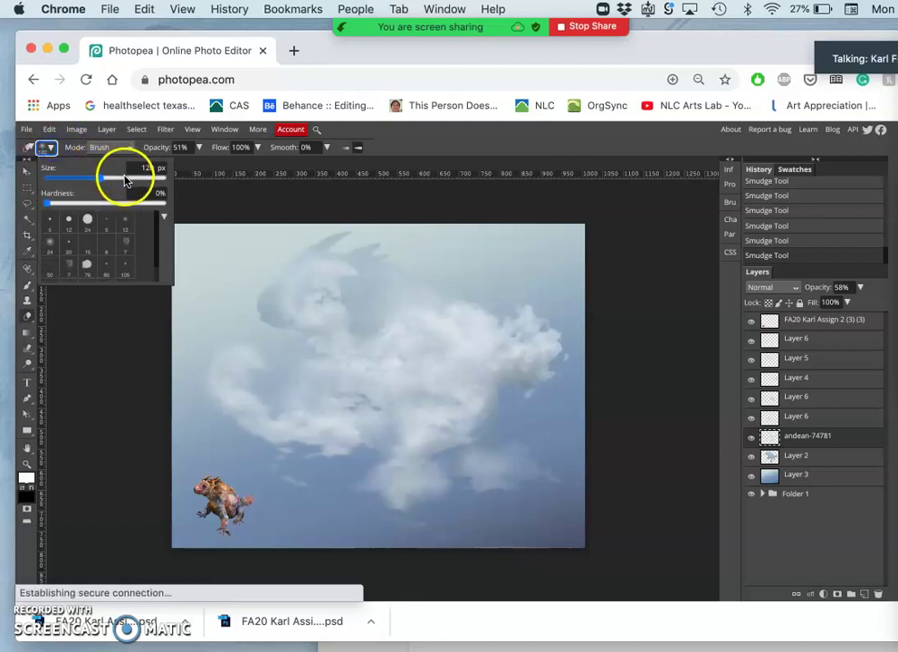
pyautogui.click(126, 179)
pyautogui.moveTo(356, 443)
pyautogui.mouseDown()
pyautogui.moveTo(299, 460)
pyautogui.moveTo(285, 448)
pyautogui.moveTo(252, 409)
pyautogui.moveTo(242, 361)
pyautogui.moveTo(241, 418)
pyautogui.mouseUp()
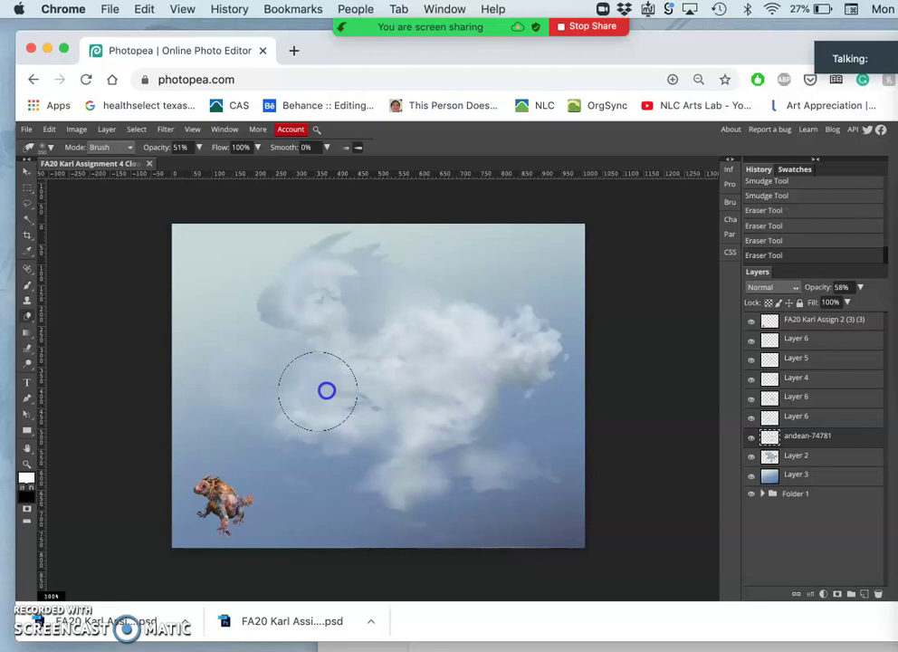
pyautogui.moveTo(337, 385)
pyautogui.mouseDown()
pyautogui.moveTo(428, 395)
pyautogui.moveTo(480, 453)
pyautogui.mouseUp()
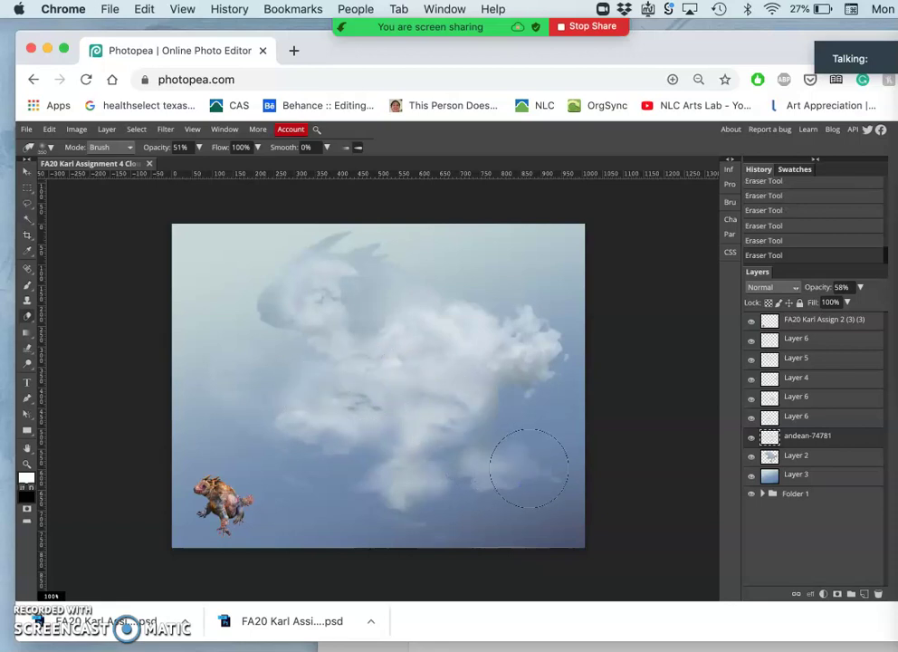
# - Erase the andean-74781 cloud around the hind leg, back and tail, and undo the last stroke
pyautogui.moveTo(533, 468)
pyautogui.mouseDown()
pyautogui.moveTo(522, 392)
pyautogui.moveTo(473, 326)
pyautogui.moveTo(437, 300)
pyautogui.moveTo(452, 297)
pyautogui.mouseUp()
pyautogui.click(470, 297)
pyautogui.click(533, 307)
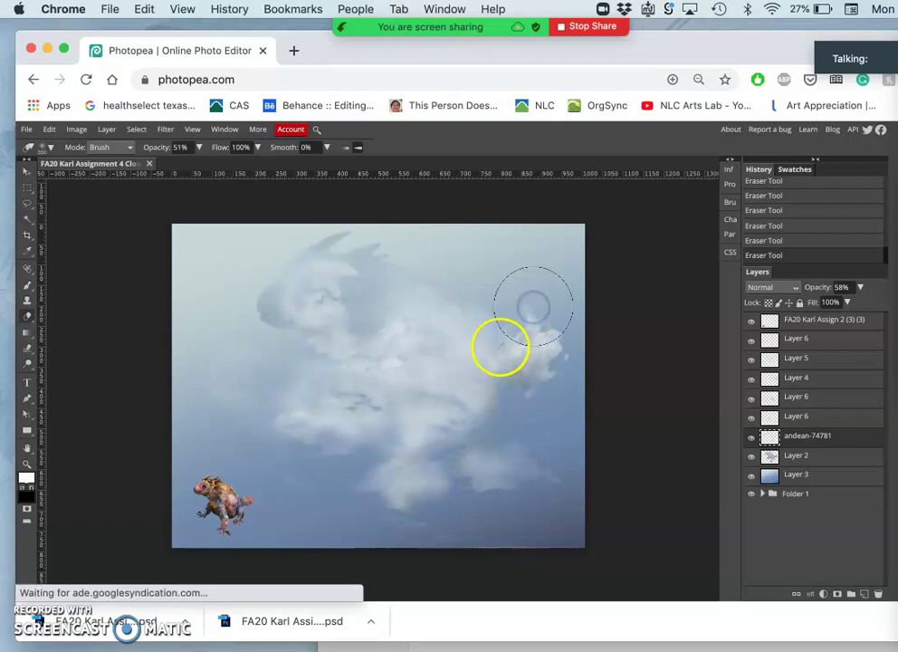
pyautogui.press('super+z')
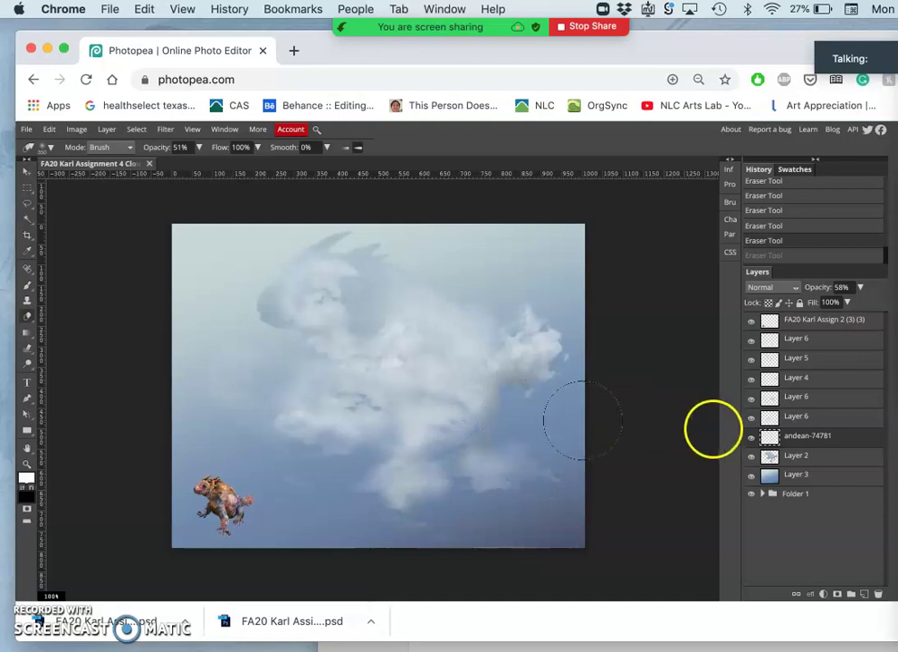
# - Erase another spot of andean-74781 beneath the tail, comparing the image with the layer hidden and with the latest strokes undone and redone
pyautogui.click(752, 437)
pyautogui.click(753, 437)
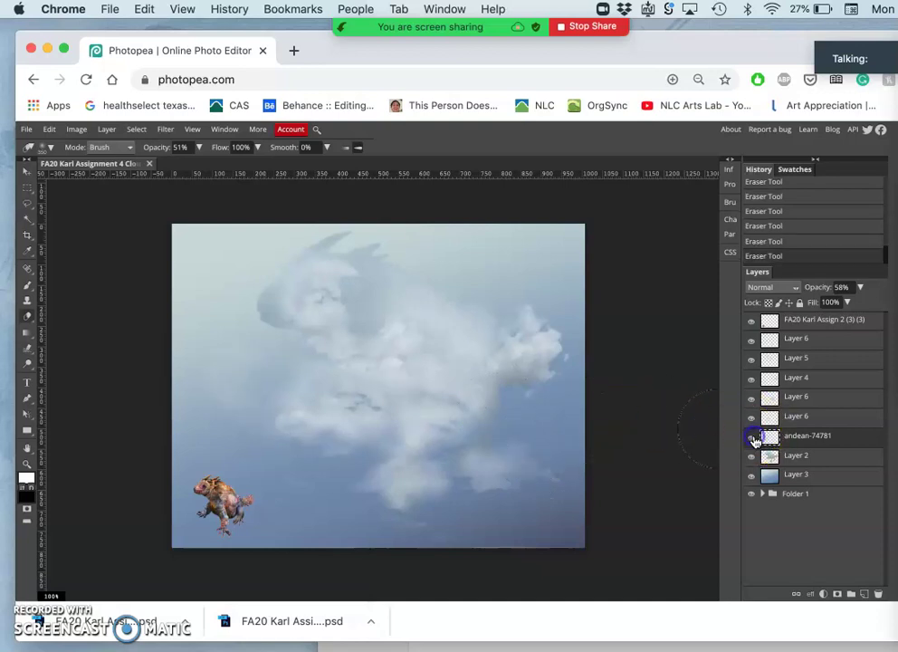
pyautogui.click(504, 419)
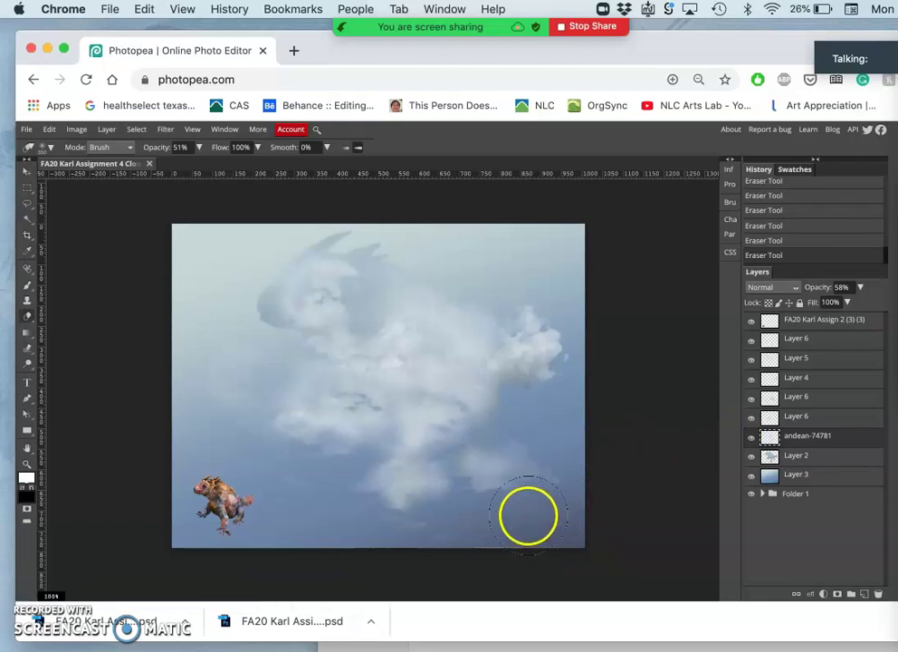
pyautogui.press('super+z')
pyautogui.press('super+z')
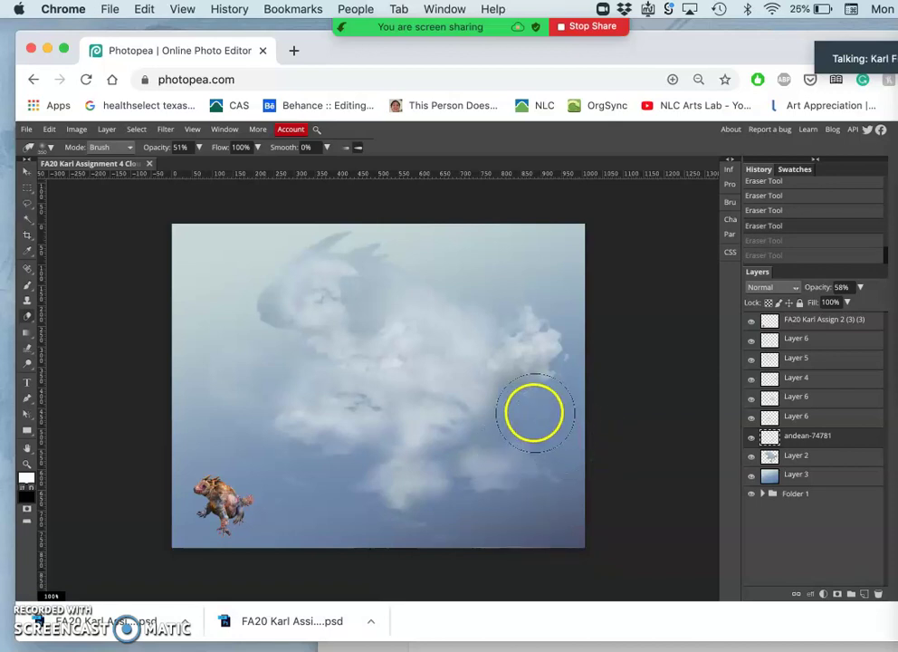
pyautogui.press('super+shift+z')
pyautogui.press('super+shift+z')
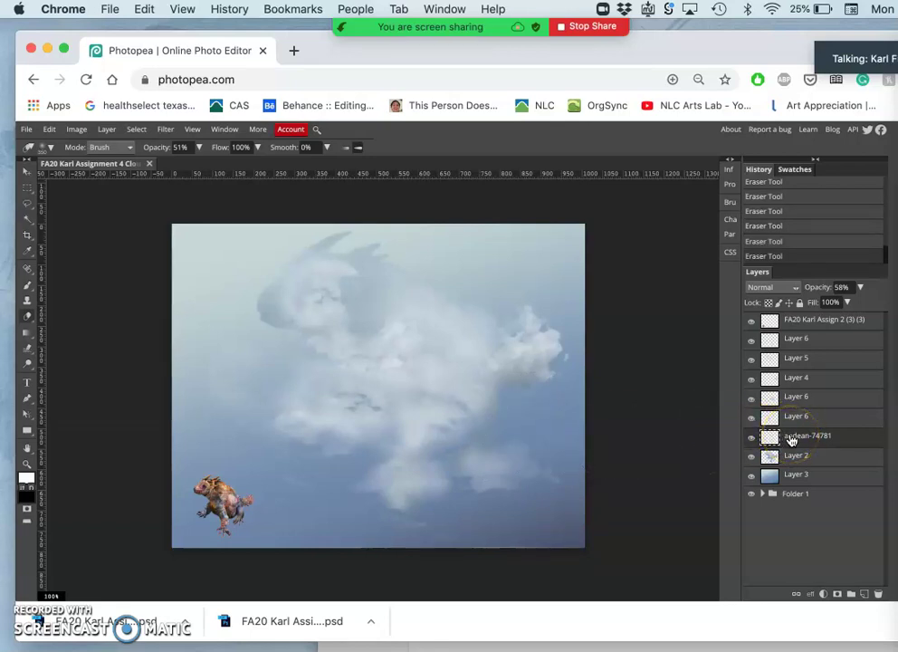
# - Duplicate the andean-74781 layer and move the copy up over the creature's head to about X 474 px, Y 71 px
pyautogui.press('super+j')
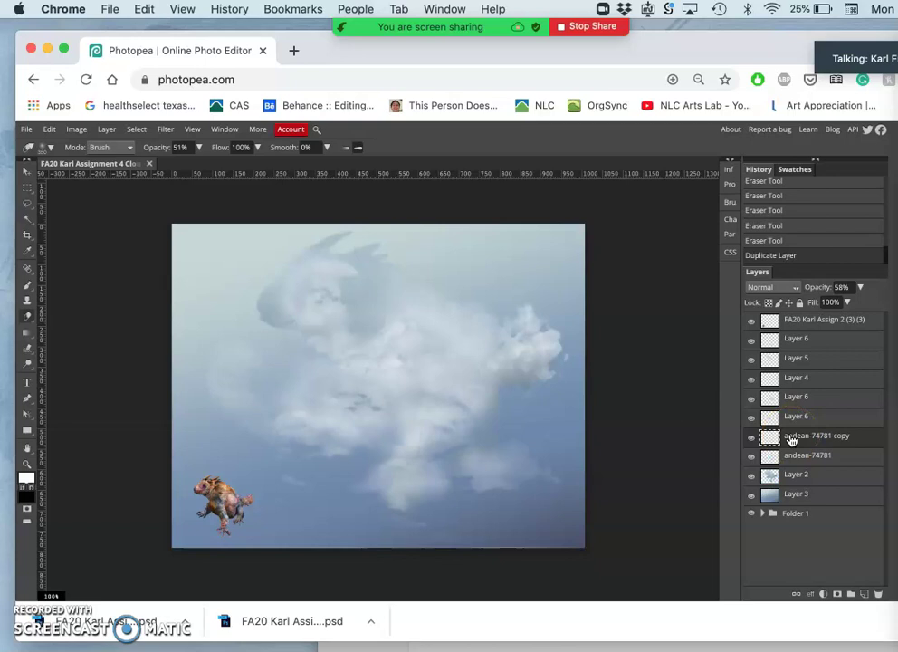
pyautogui.press('super+t')
pyautogui.moveTo(477, 397); pyautogui.dragTo(421, 286)
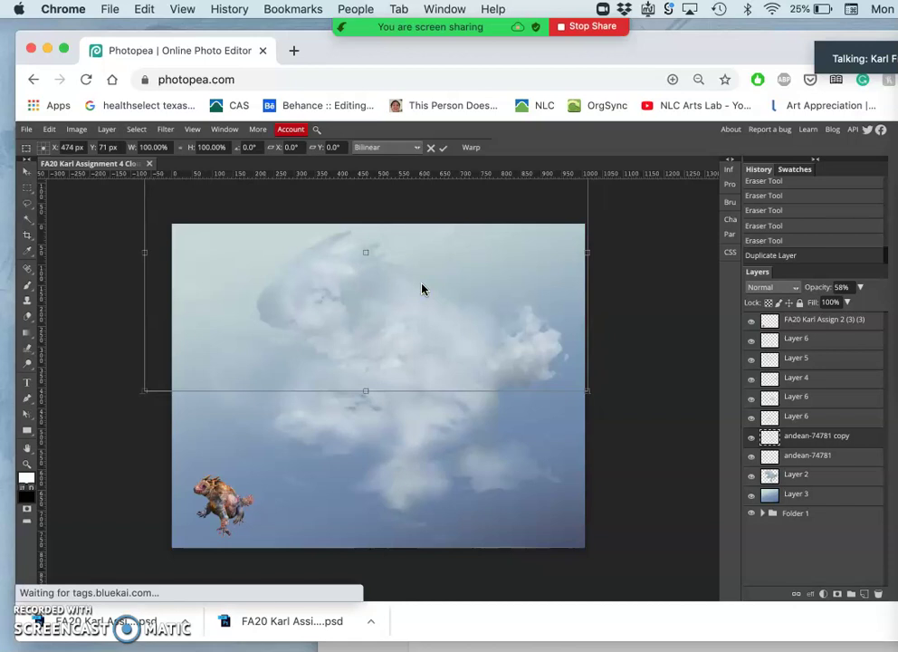
pyautogui.press('Return')
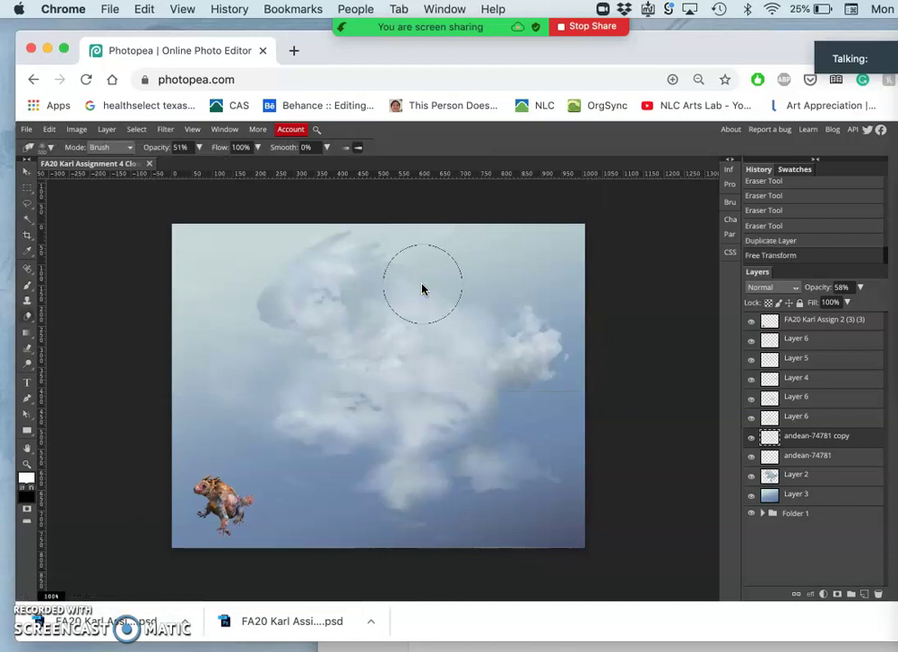
# - Duplicate the moved cloud copy repeatedly up to andean-74781 copy 8 and merge all the copies into one layer
pyautogui.press('super+j')
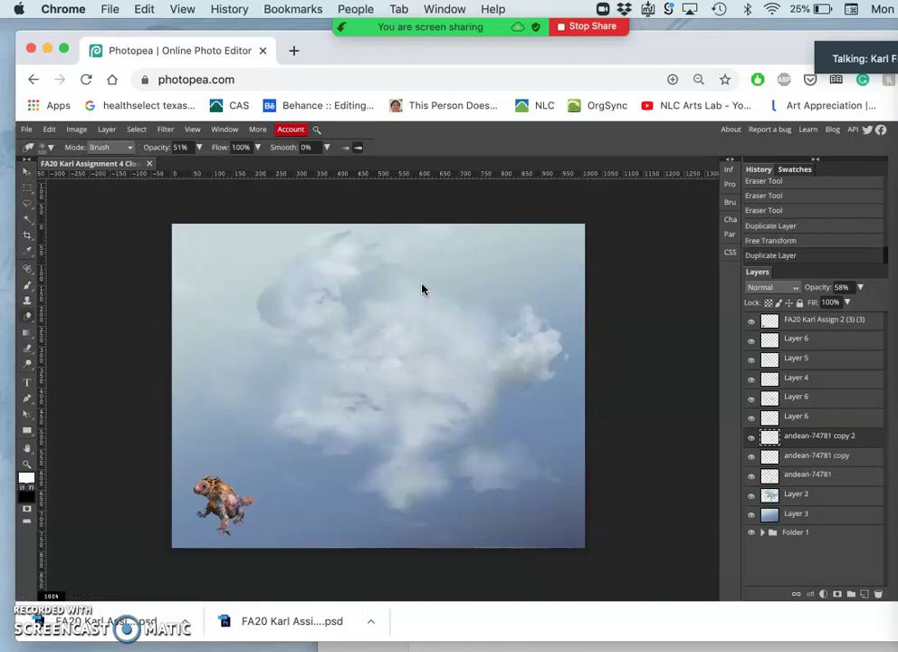
pyautogui.press('super+j')
pyautogui.press('super+j')
pyautogui.press('super+j')
pyautogui.press('super+j')
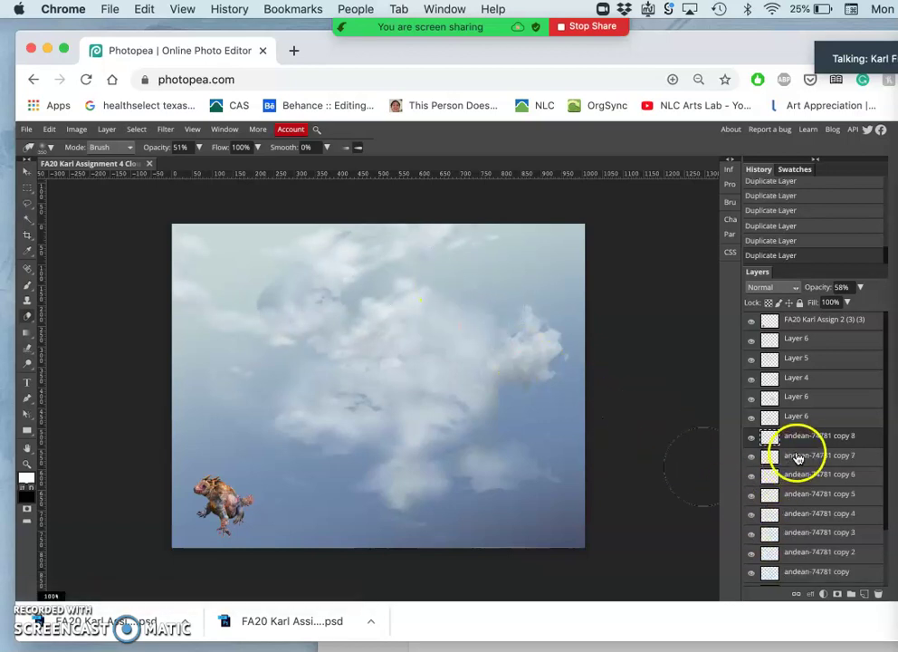
pyautogui.scroll(-1, 803, 494)
pyautogui.scroll(-1, 803, 494)
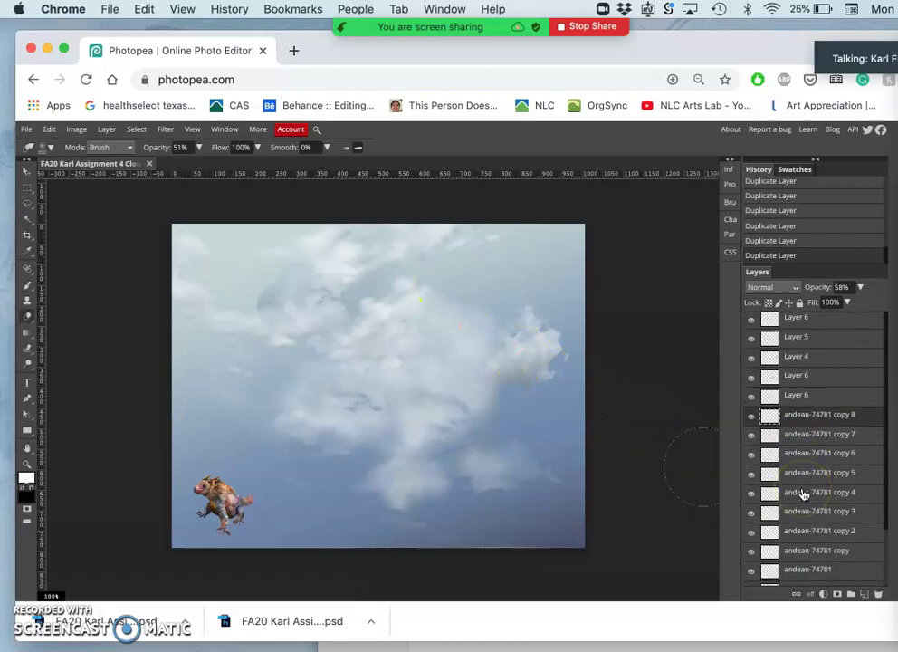
pyautogui.keyDown('shift'); pyautogui.click(833, 554); pyautogui.keyUp('shift')
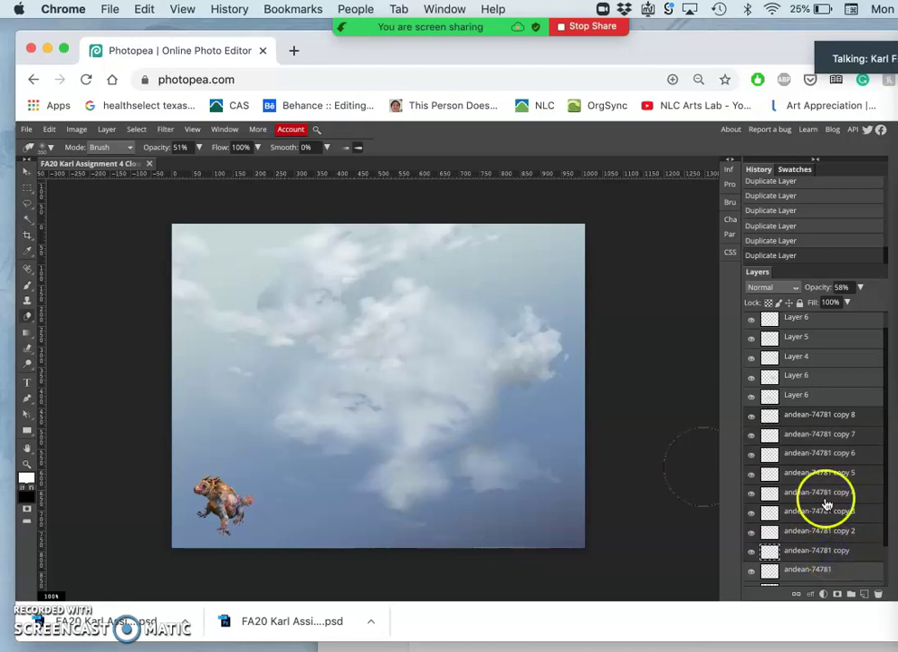
pyautogui.click(107, 129)
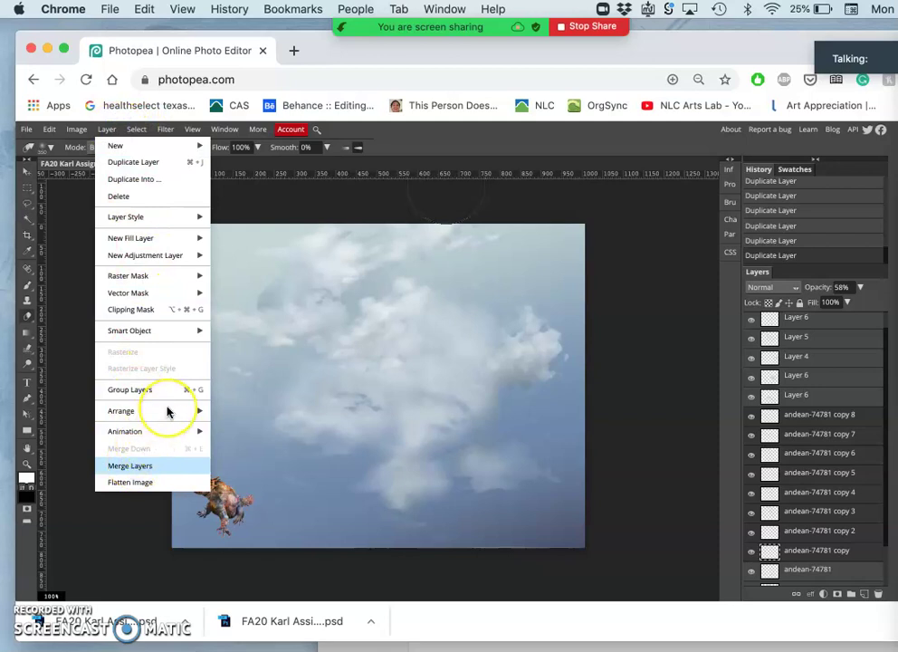
pyautogui.click(130, 466)
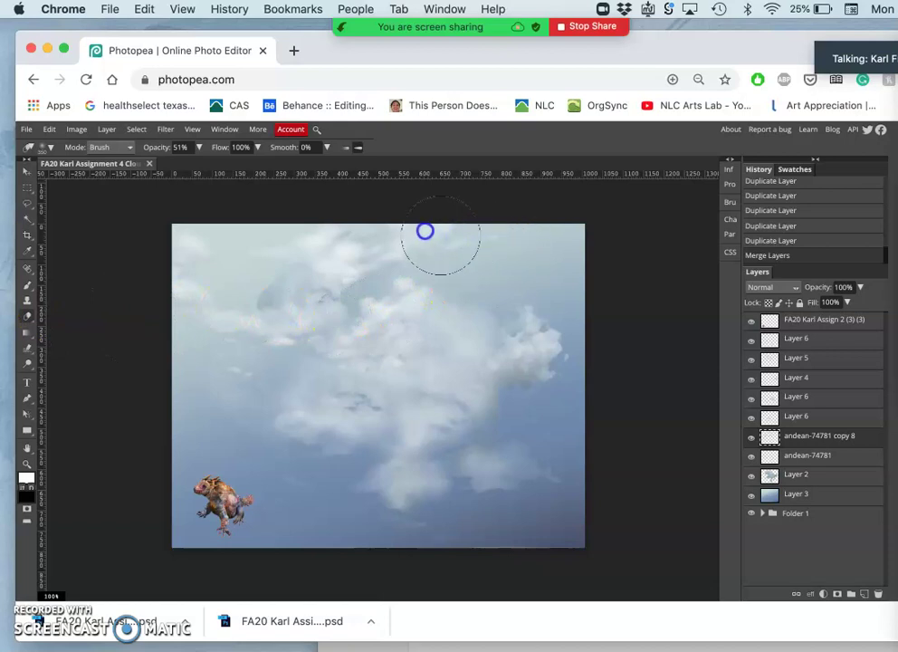
# - Erase the merged cloud above the head and back and beside the chest, and undo the last stroke
pyautogui.click(367, 210)
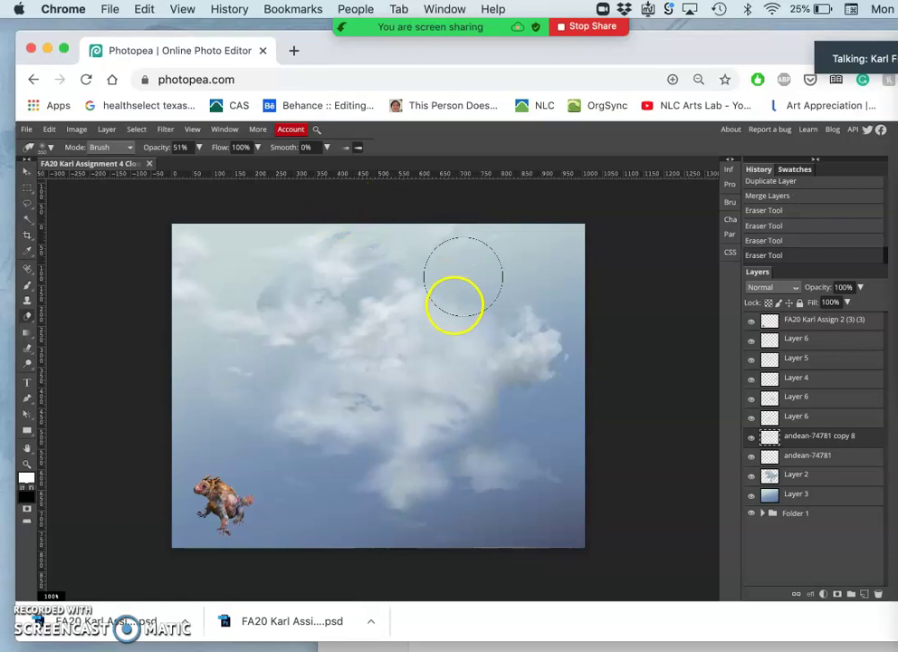
pyautogui.click(341, 320)
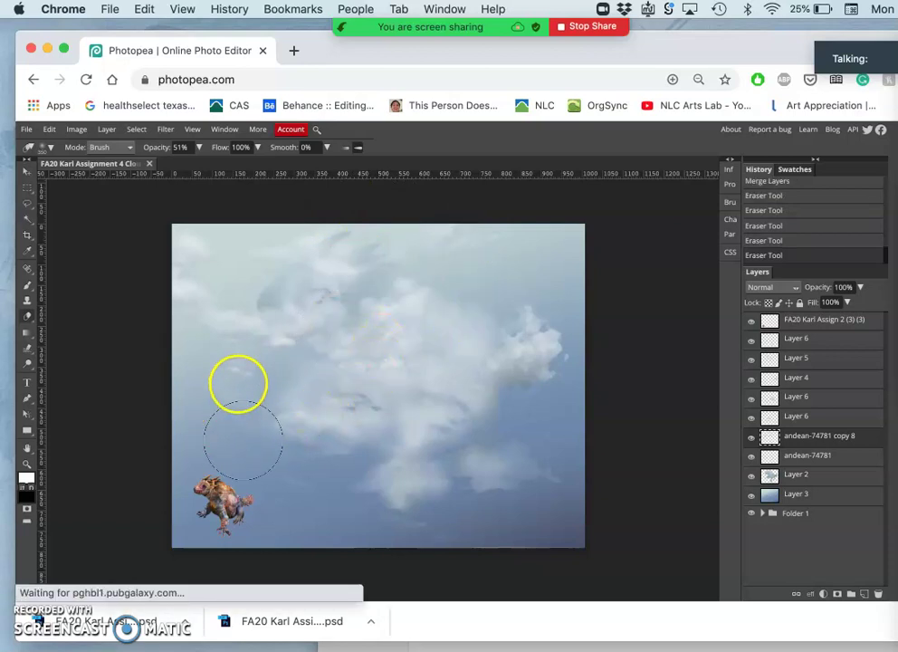
pyautogui.click(246, 355)
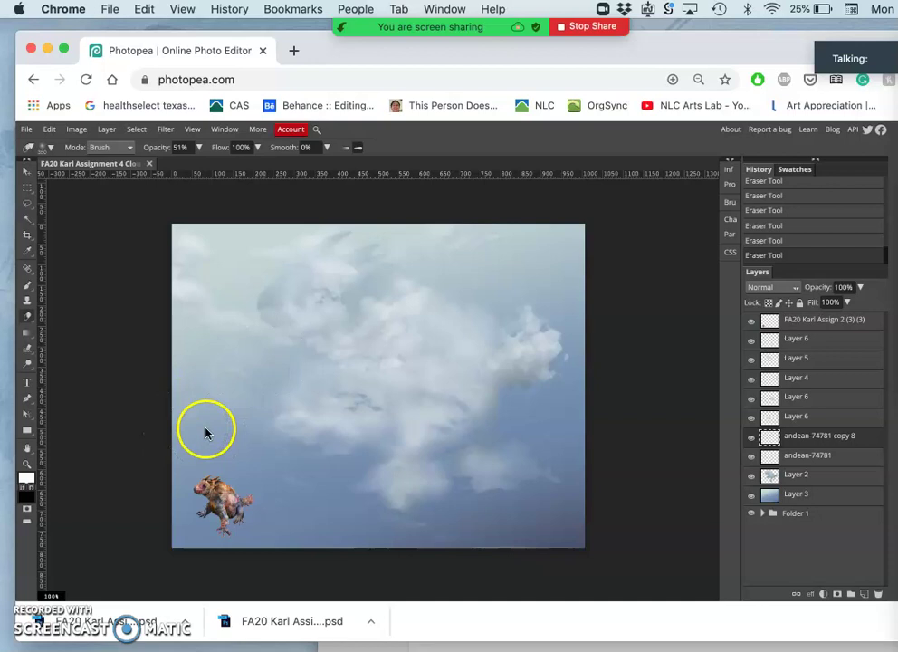
pyautogui.hotkey('ctrl', 'z')
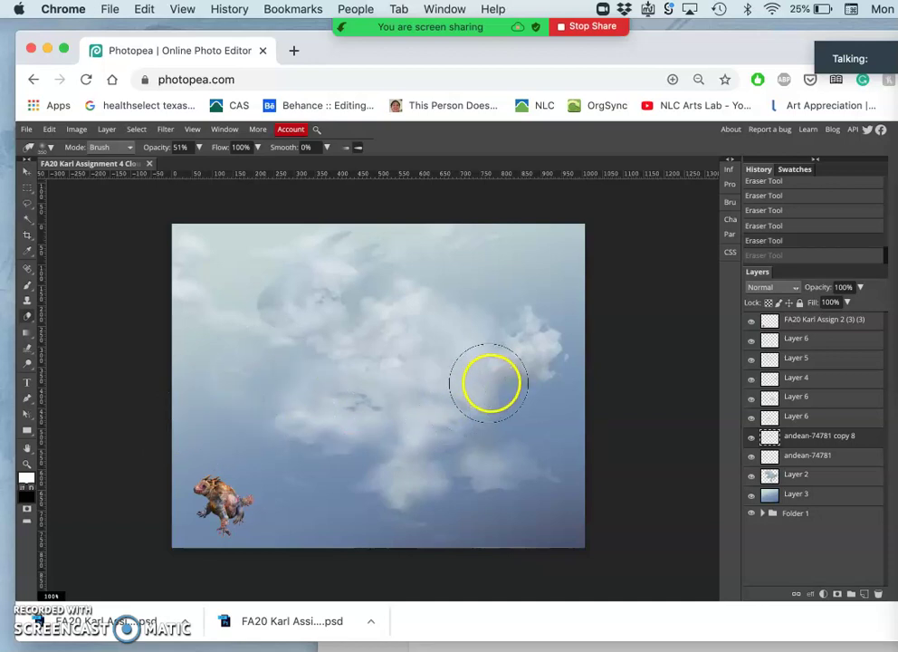
# - Duplicate the merged cloud layer and move the copy right and slightly down over the creature's back
pyautogui.press('super+j')
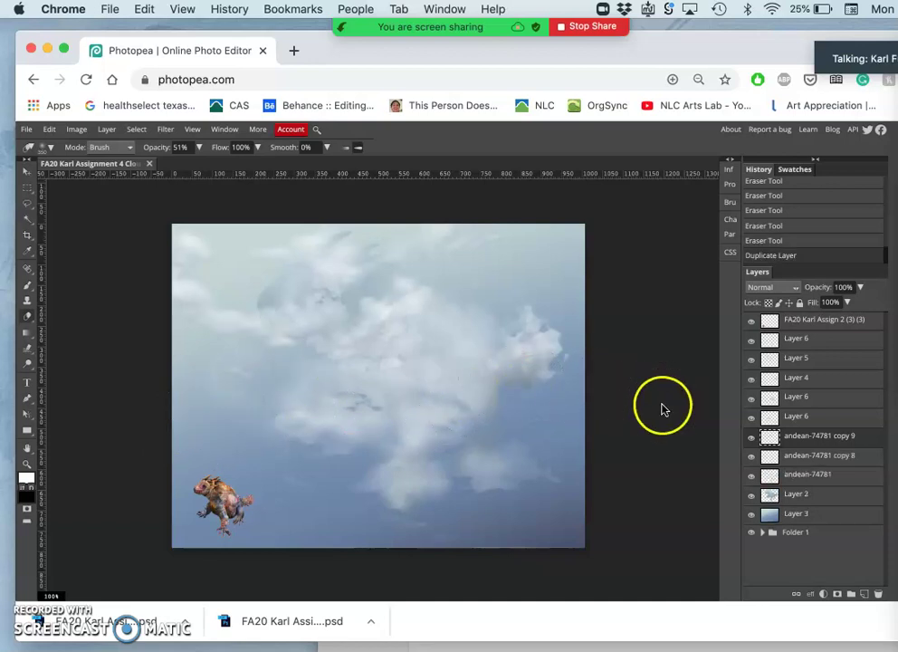
pyautogui.click(27, 171)
pyautogui.moveTo(308, 264); pyautogui.dragTo(417, 291)
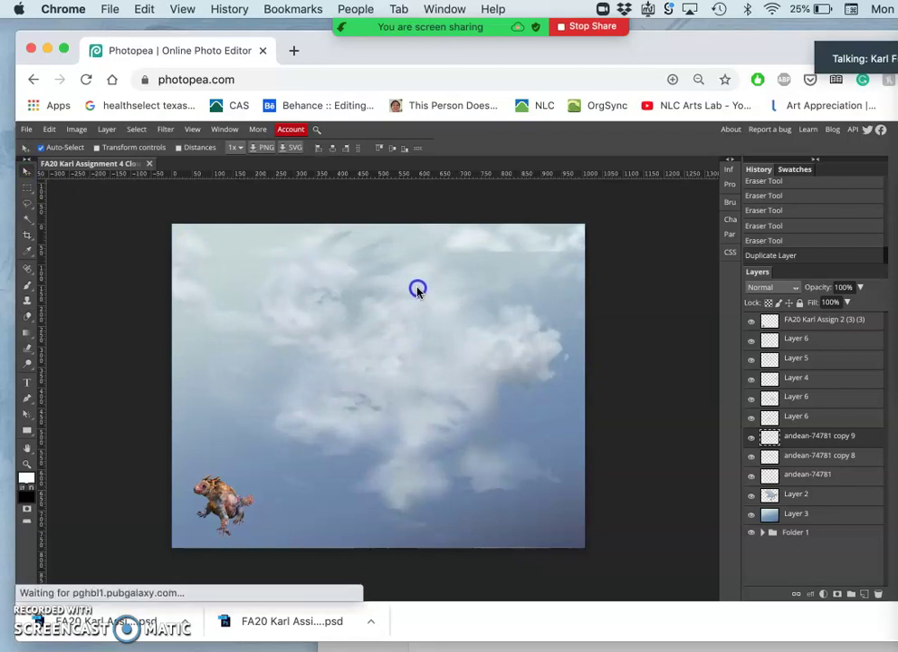
pyautogui.moveTo(421, 291); pyautogui.dragTo(378, 271)
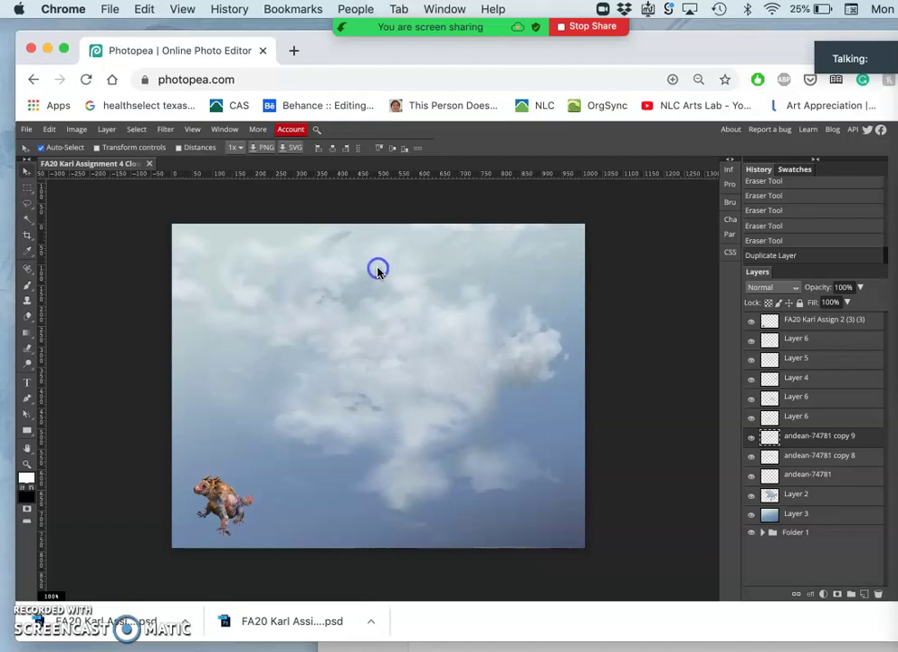
pyautogui.moveTo(379, 271); pyautogui.dragTo(379, 271)
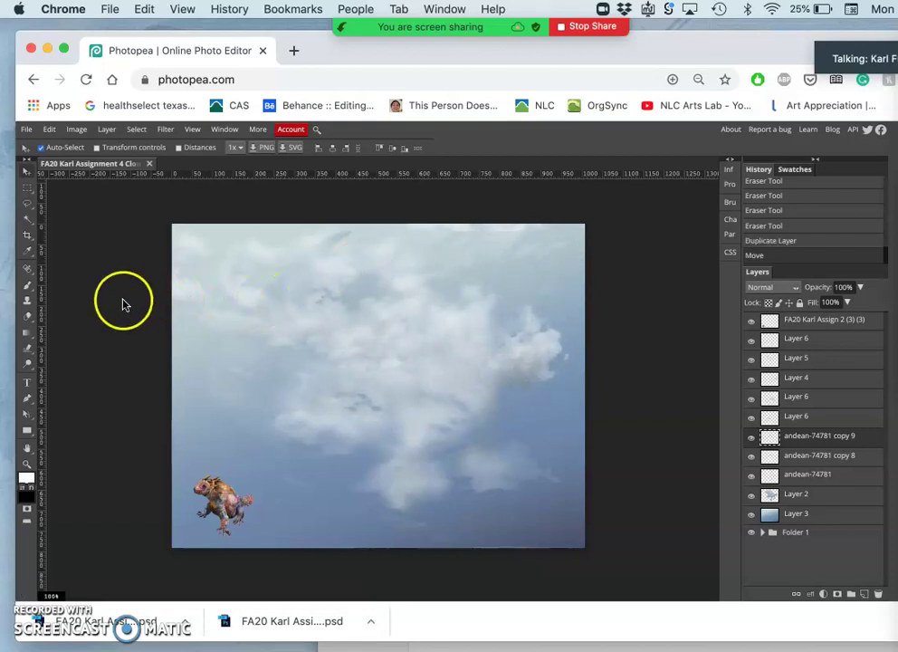
# - Try to fade the andean-74781 copy 9 cloud in front of the creature's head with the Eraser, and undo the stroke
pyautogui.click(30, 314)
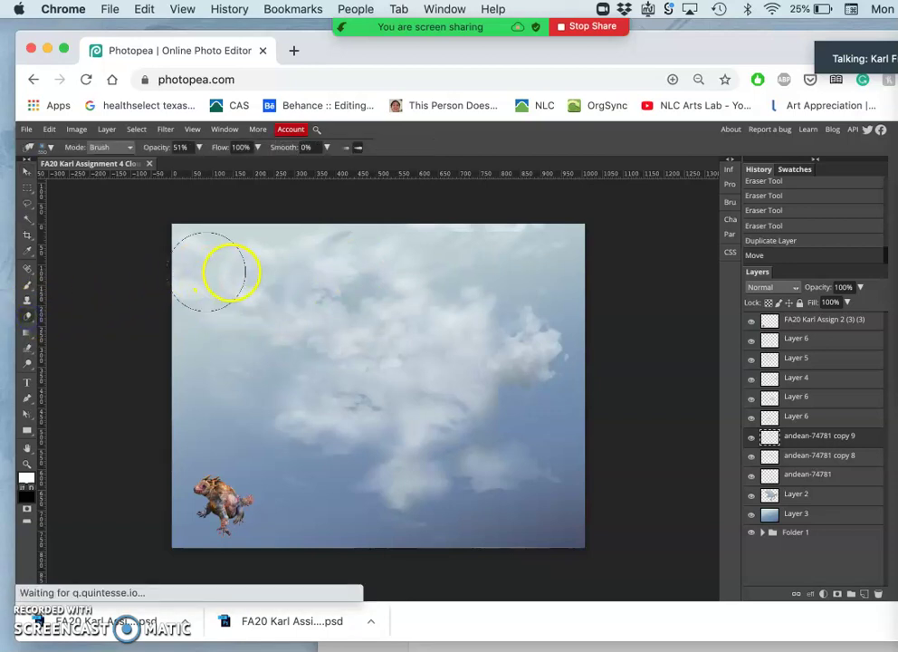
pyautogui.click(243, 272)
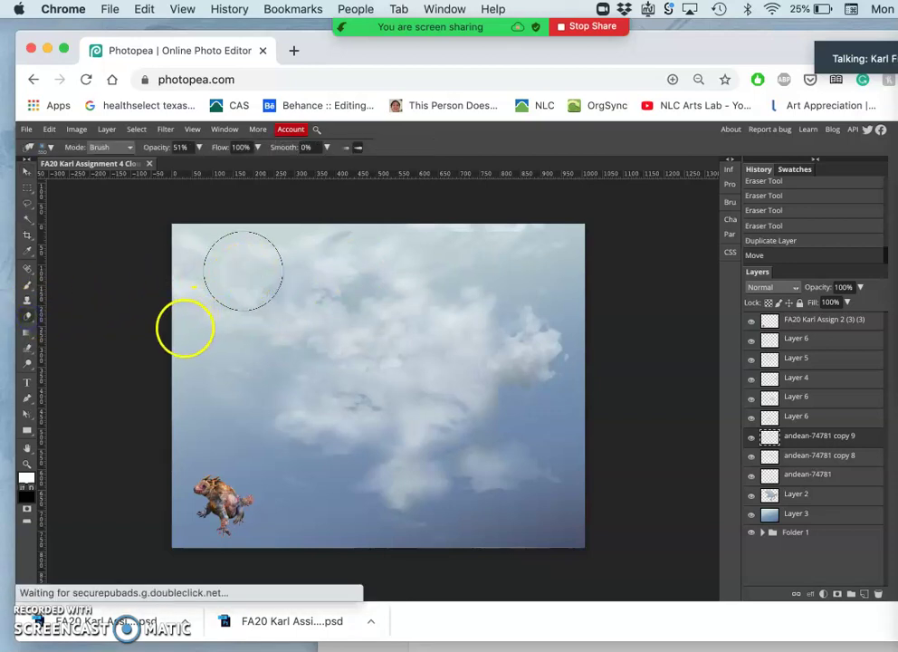
pyautogui.hotkey('ctrl', 'z')
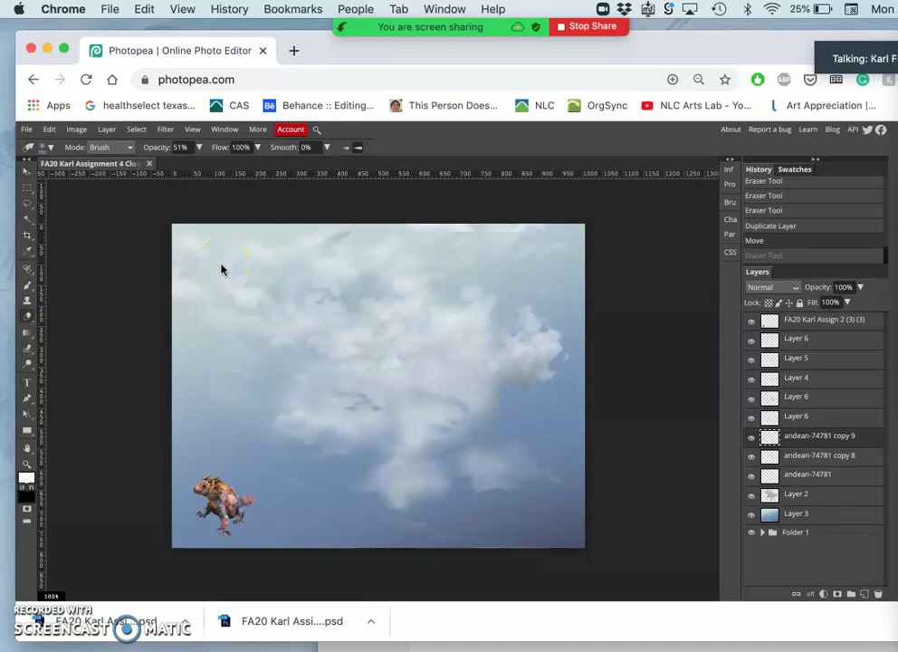
# - Warp the andean-74781 copy 9 cloud so its front edge bends inward toward the creature's head
pyautogui.hotkey('ctrl', 'alt', 't')
pyautogui.rightClick(258, 281)
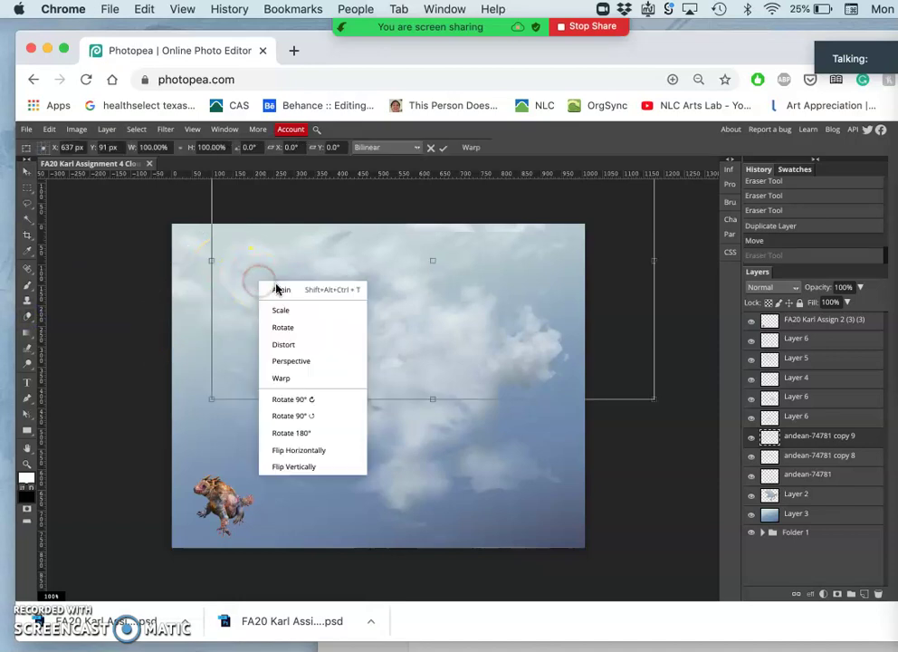
pyautogui.click(286, 376)
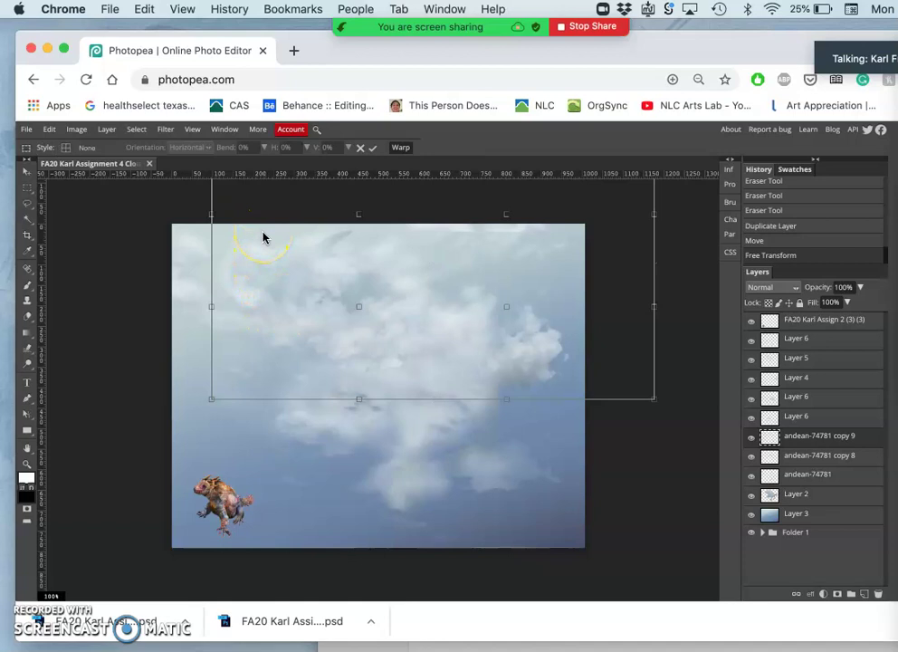
pyautogui.moveTo(230, 218); pyautogui.dragTo(323, 286)
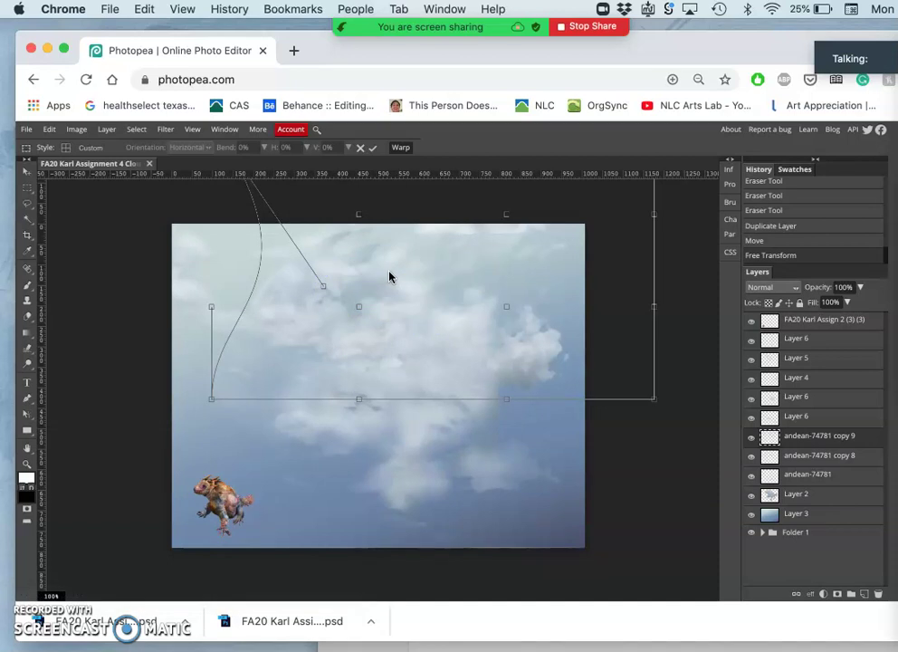
pyautogui.press('Return')
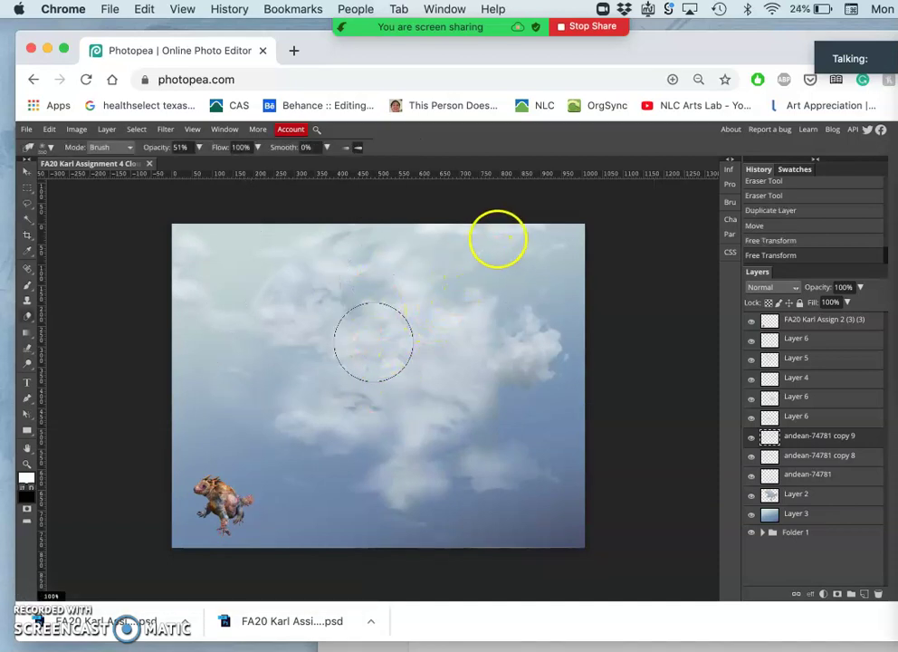
# - Erase the andean-74781 copy 9 cloud spilling above the back and around the tail
pyautogui.moveTo(430, 156)
pyautogui.mouseDown()
pyautogui.moveTo(440, 217)
pyautogui.moveTo(553, 237)
pyautogui.moveTo(493, 235)
pyautogui.mouseUp()
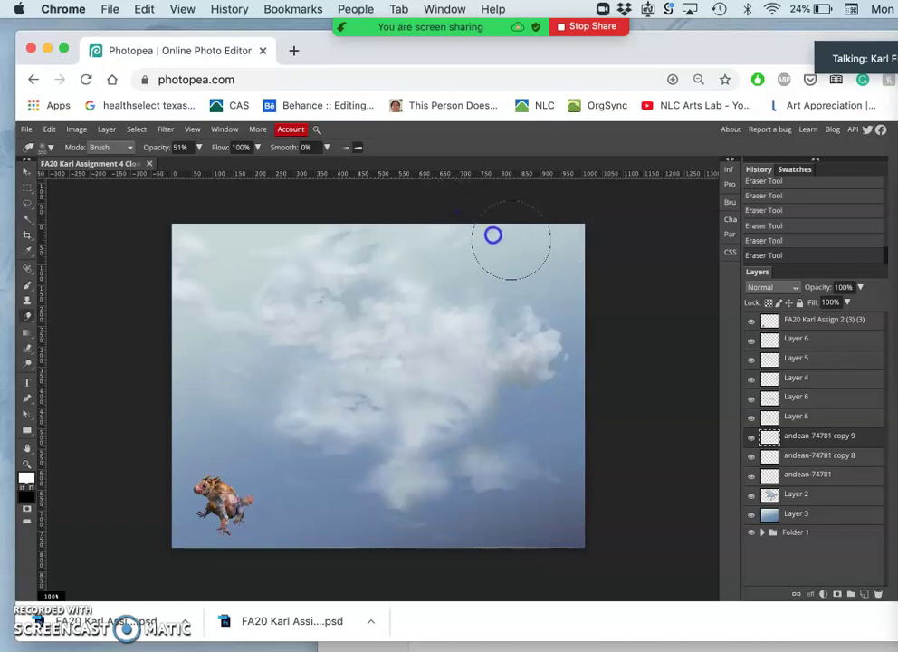
pyautogui.moveTo(407, 209)
pyautogui.mouseDown()
pyautogui.moveTo(447, 207)
pyautogui.moveTo(553, 297)
pyautogui.moveTo(608, 406)
pyautogui.moveTo(599, 411)
pyautogui.moveTo(572, 373)
pyautogui.moveTo(588, 376)
pyautogui.moveTo(588, 435)
pyautogui.mouseUp()
pyautogui.moveTo(695, 460)
pyautogui.mouseDown()
pyautogui.moveTo(680, 383)
pyautogui.moveTo(637, 362)
pyautogui.mouseUp()
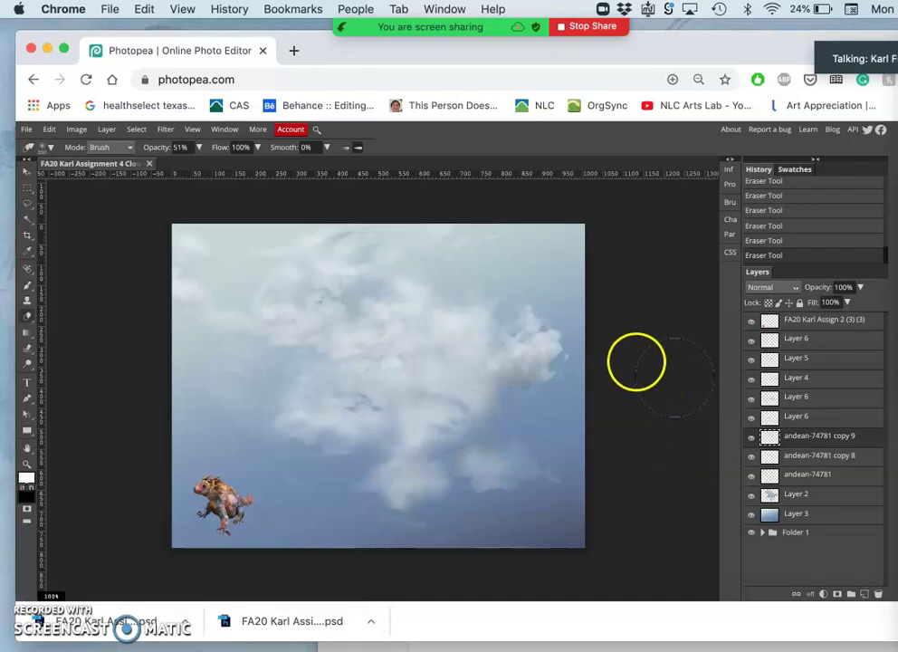
# - Add a new empty layer directly above the topmost Layer 6
pyautogui.click(808, 341)
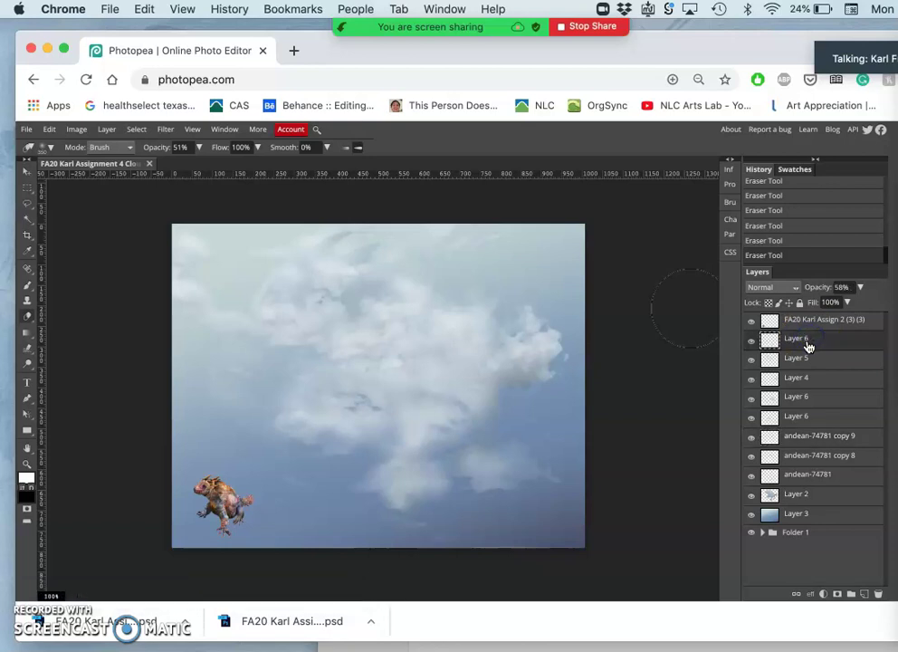
pyautogui.click(865, 594)
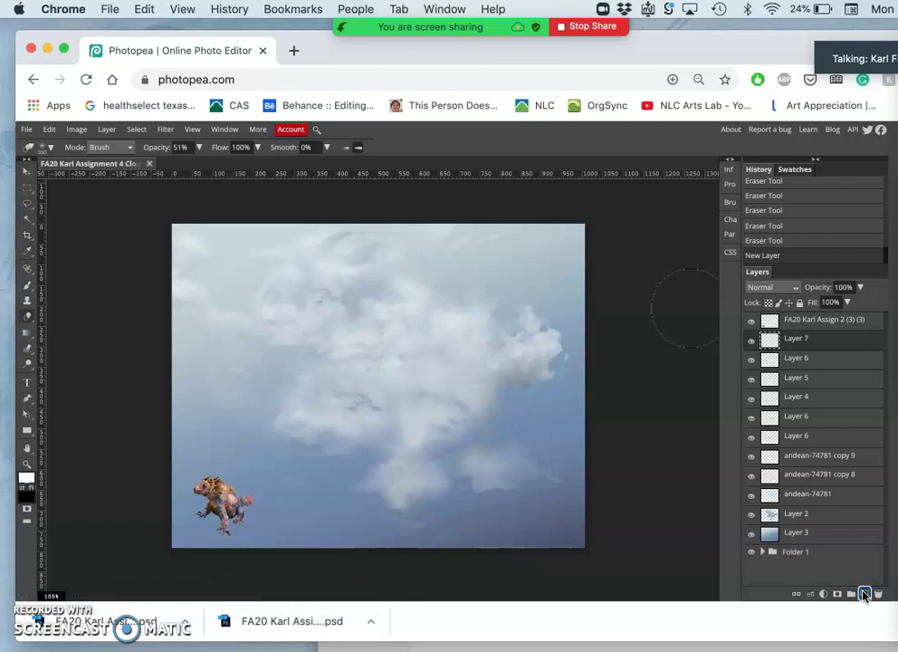
pyautogui.rightClick(756, 340)
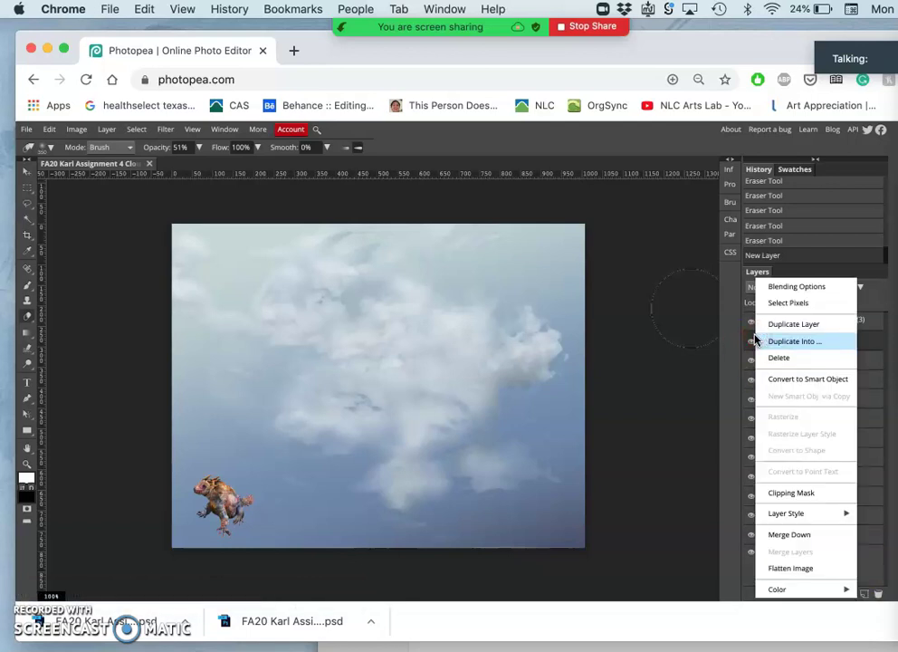
pyautogui.click(757, 340)
pyautogui.click(757, 340)
pyautogui.click(362, 285)
pyautogui.click(196, 220)
pyautogui.click(184, 245)
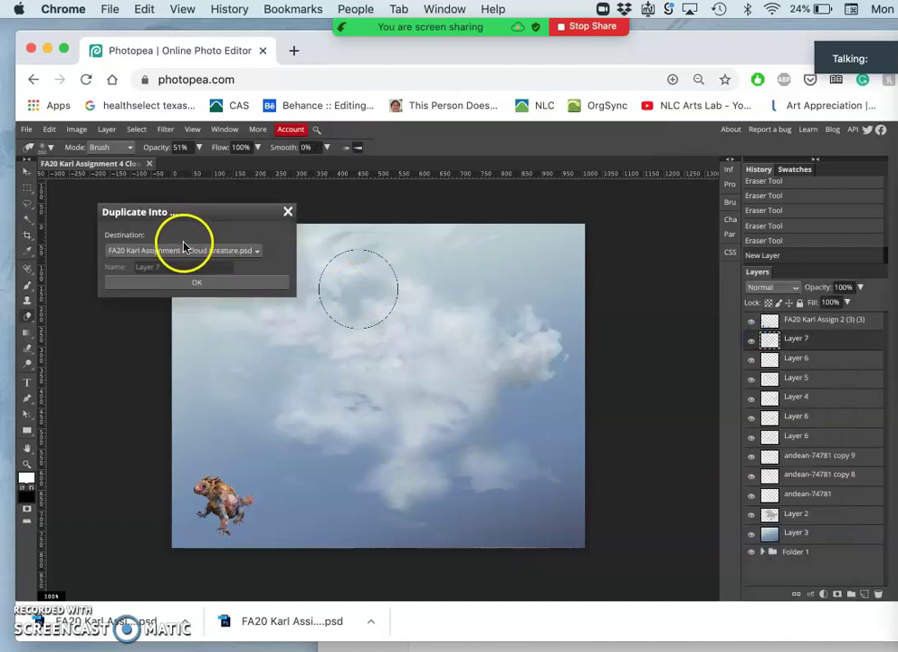
pyautogui.click(288, 211)
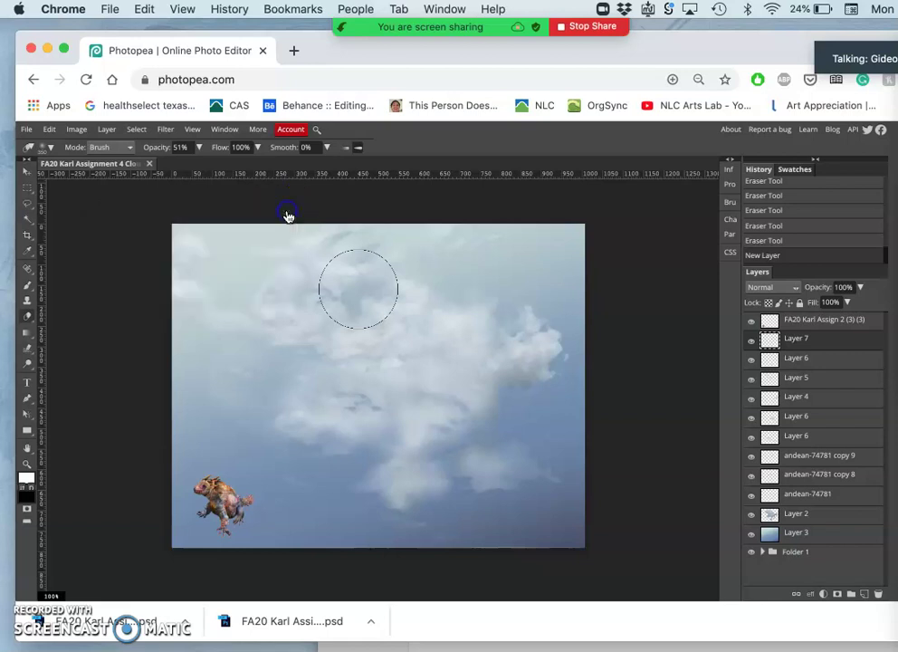